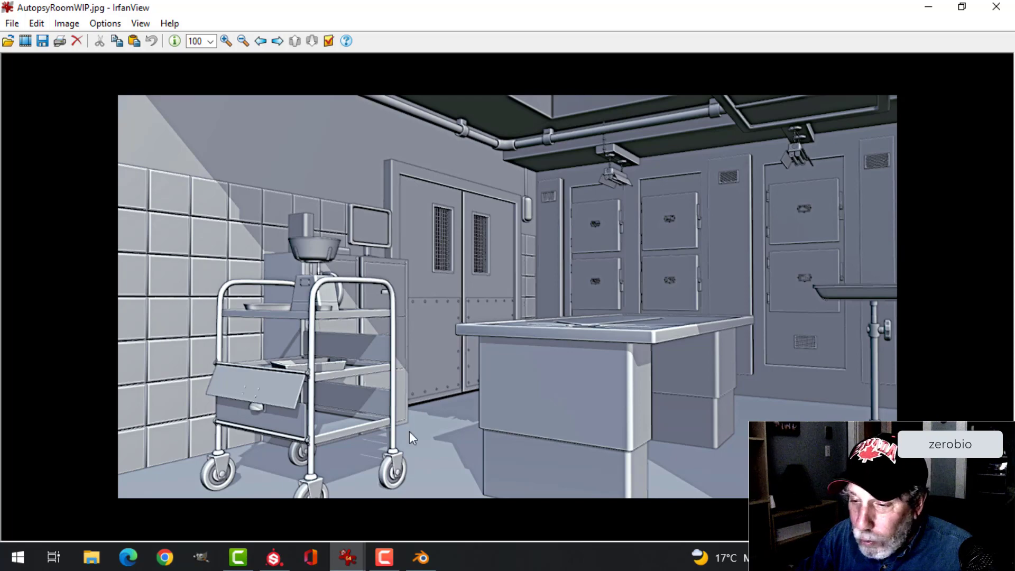
Step: Switch to Blender and remove the UVMap layer from the selected double door panels
click(422, 558)
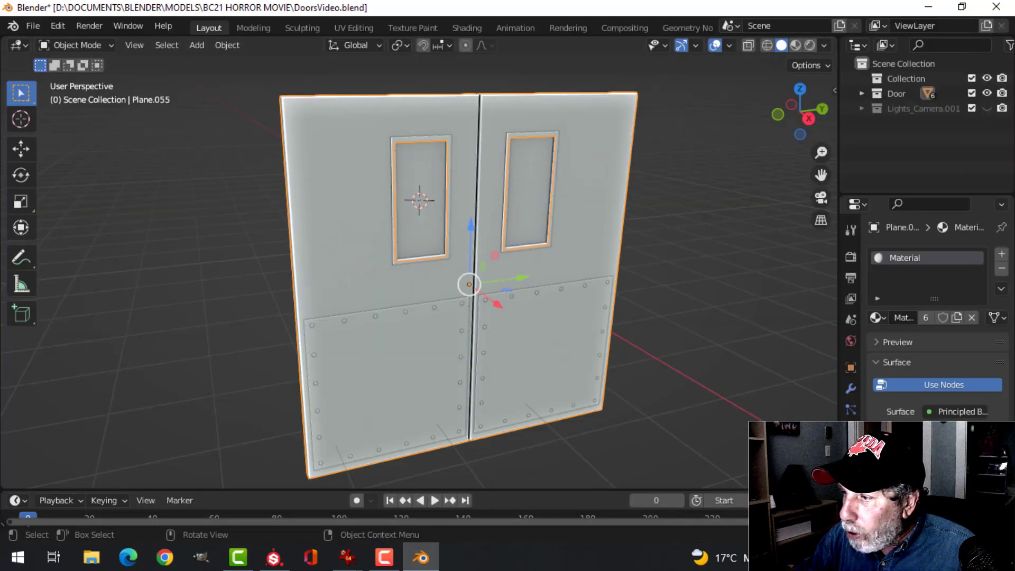
click(851, 471)
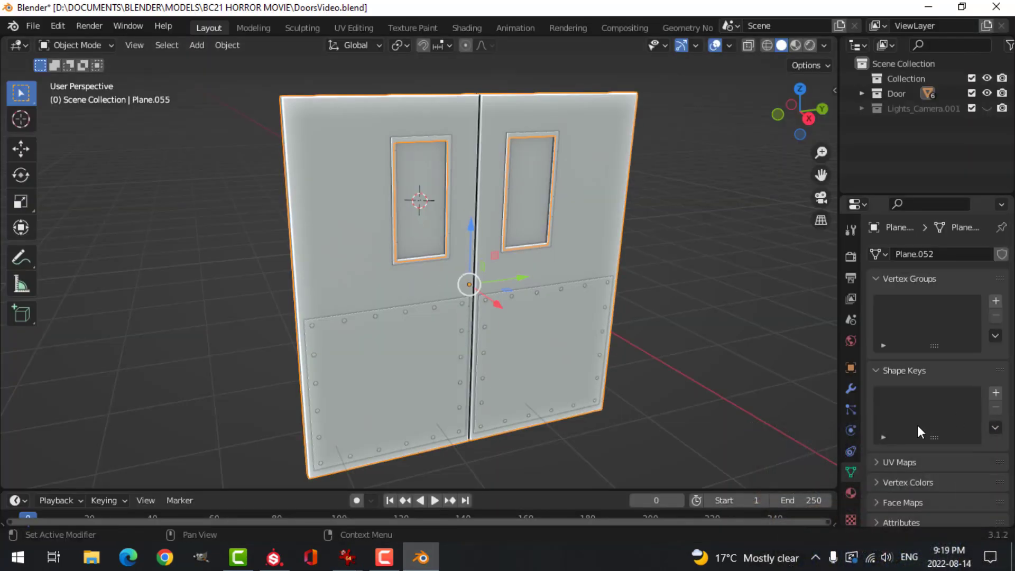
click(874, 464)
scroll(975, 463, down, 3)
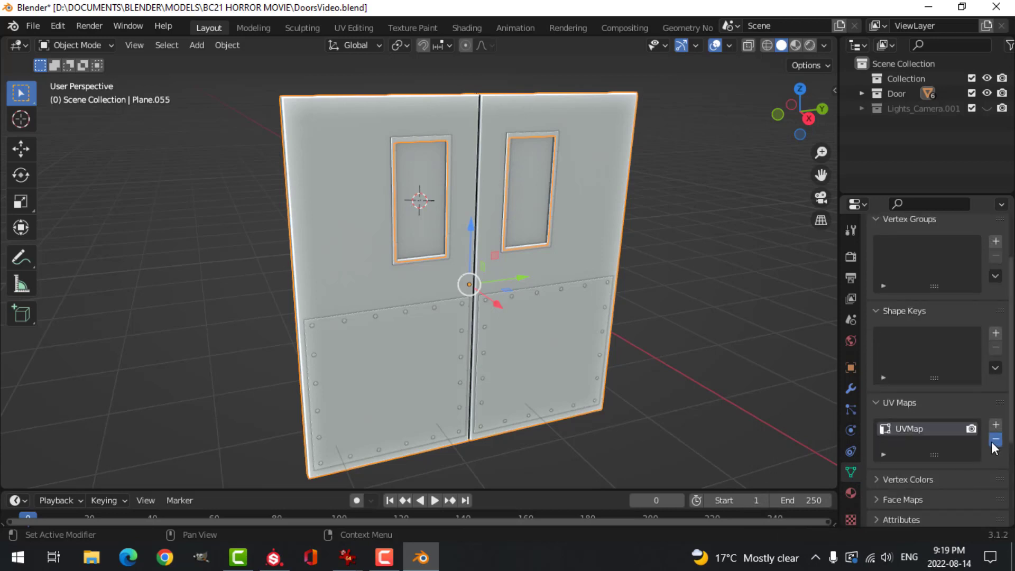
click(994, 443)
Step: Remove the UVMap layers from the window frames, the window inserts and the wire mesh inside them
click(430, 256)
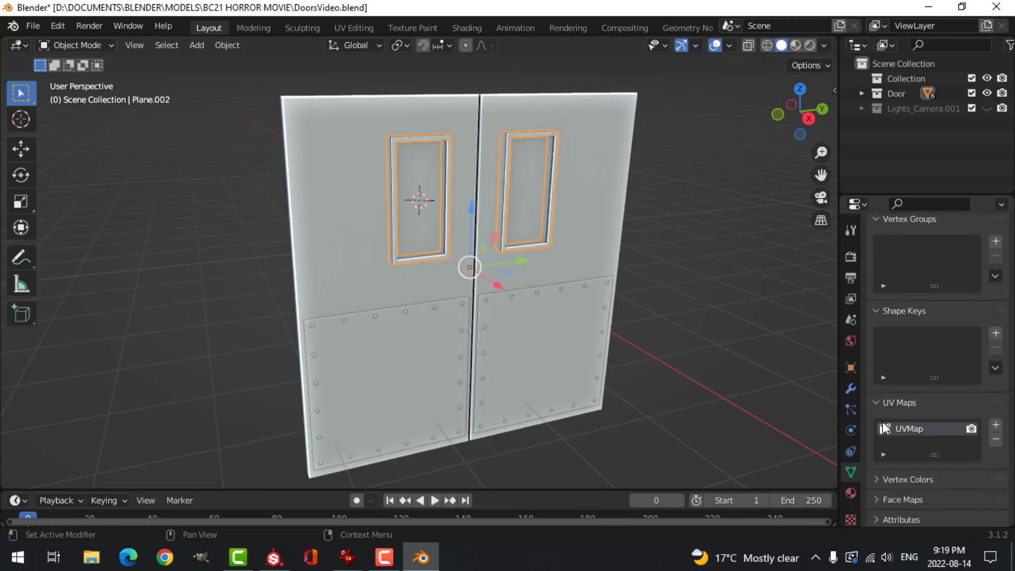
click(998, 439)
click(434, 219)
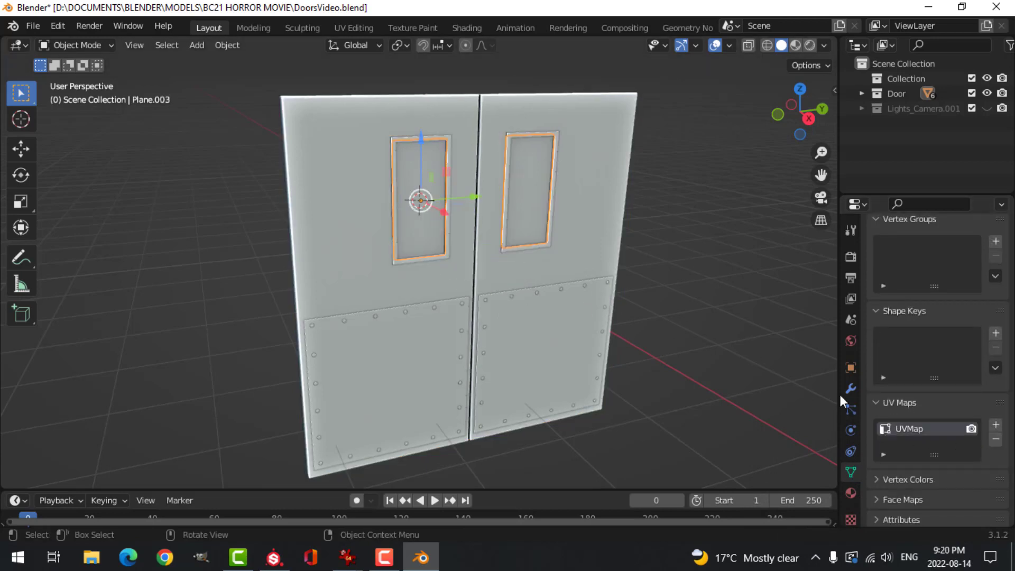
click(998, 441)
scroll(465, 234, up, 5)
click(417, 220)
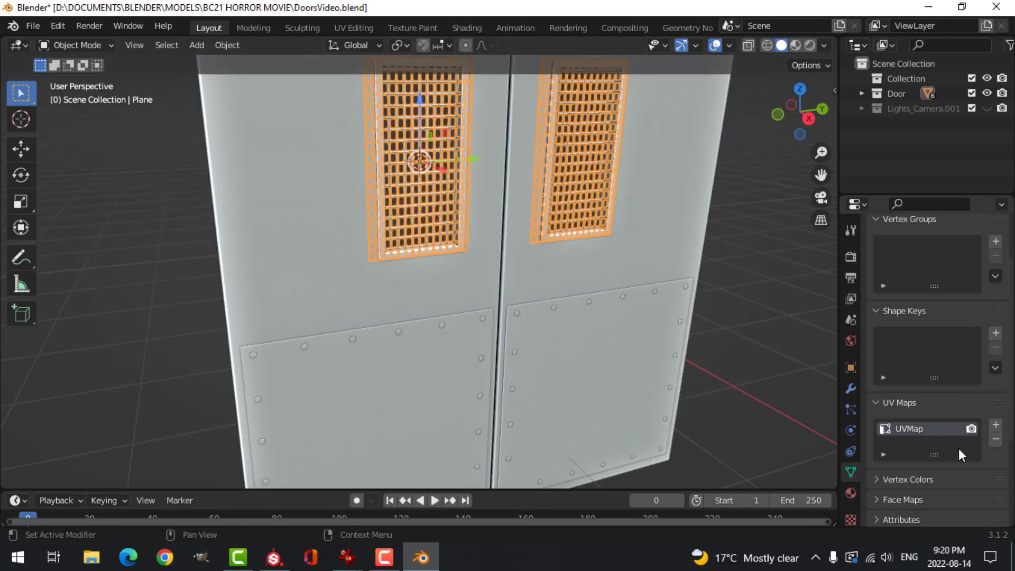
click(1000, 440)
Step: Delete the wire mesh in the windows and the rivets around the lower kick plates
key(alt+a)
scroll(460, 275, down, 5)
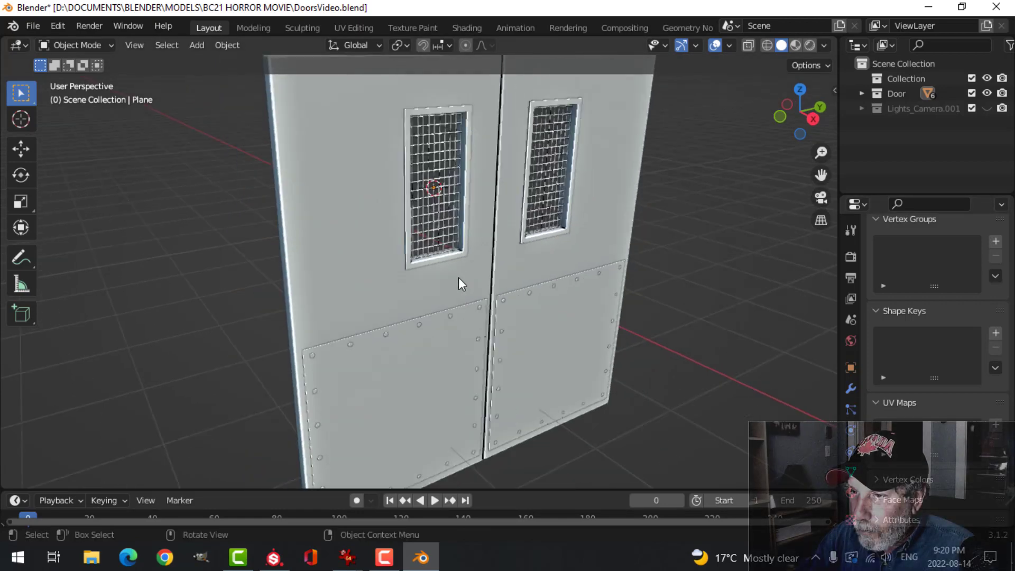
key(Tab)
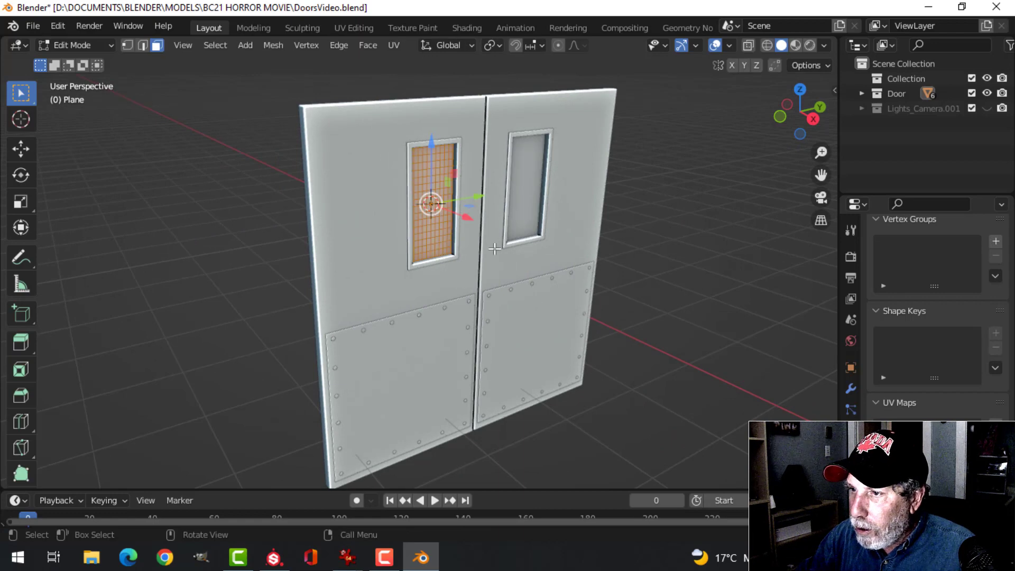
key(Tab)
click(443, 229)
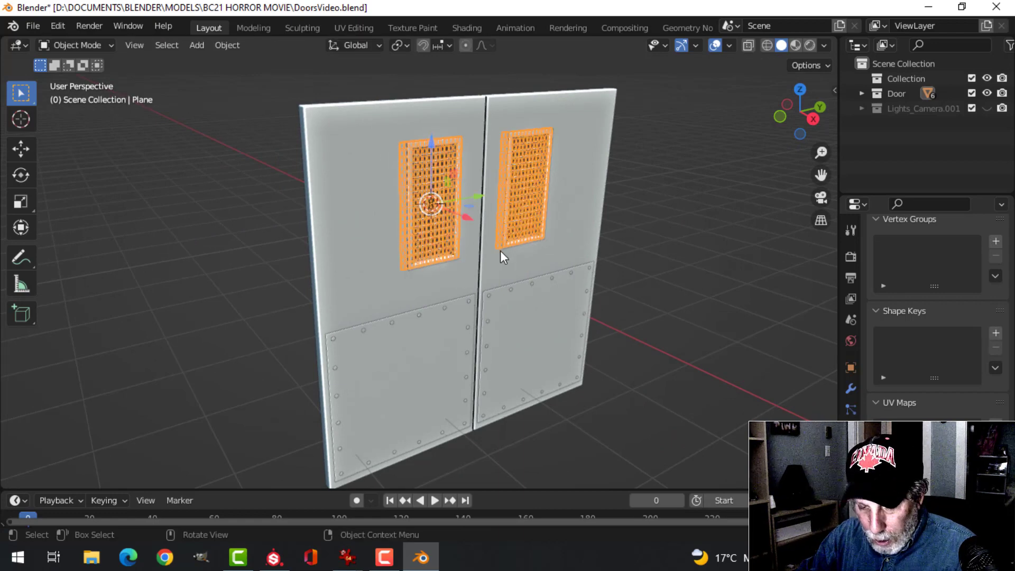
key(Delete)
scroll(422, 249, up, 4)
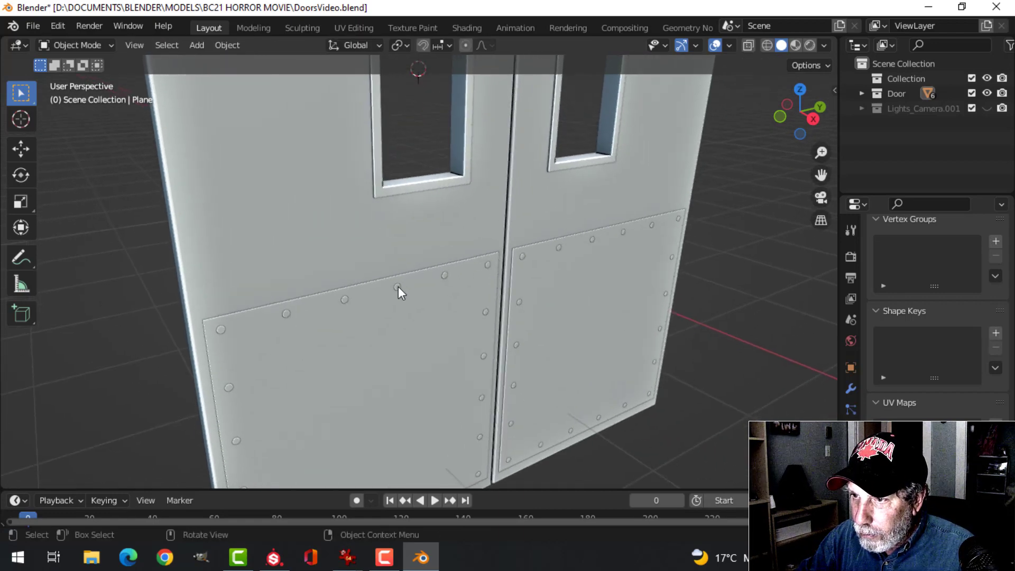
click(399, 286)
click(398, 288)
key(Delete)
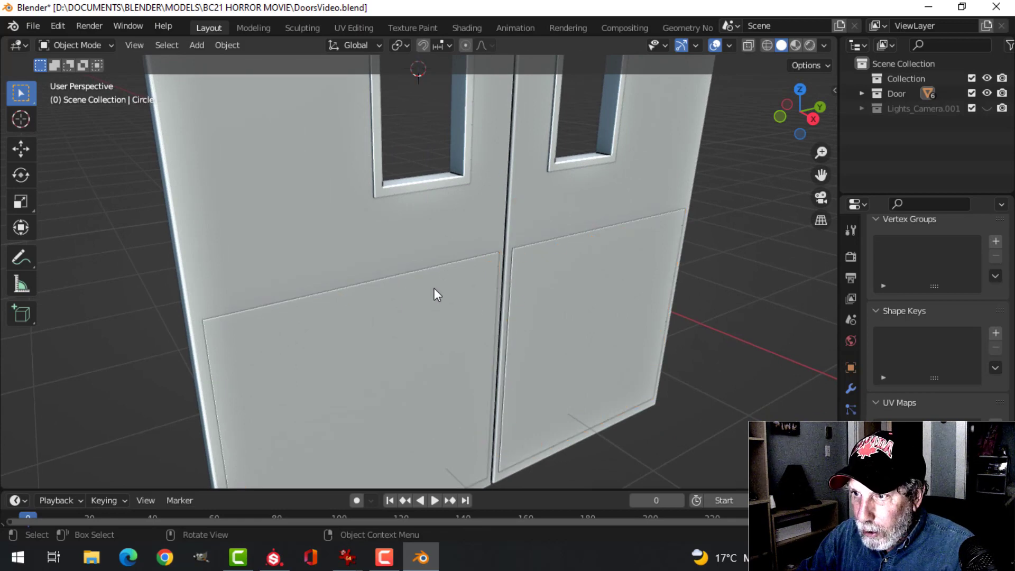
scroll(434, 288, down, 4)
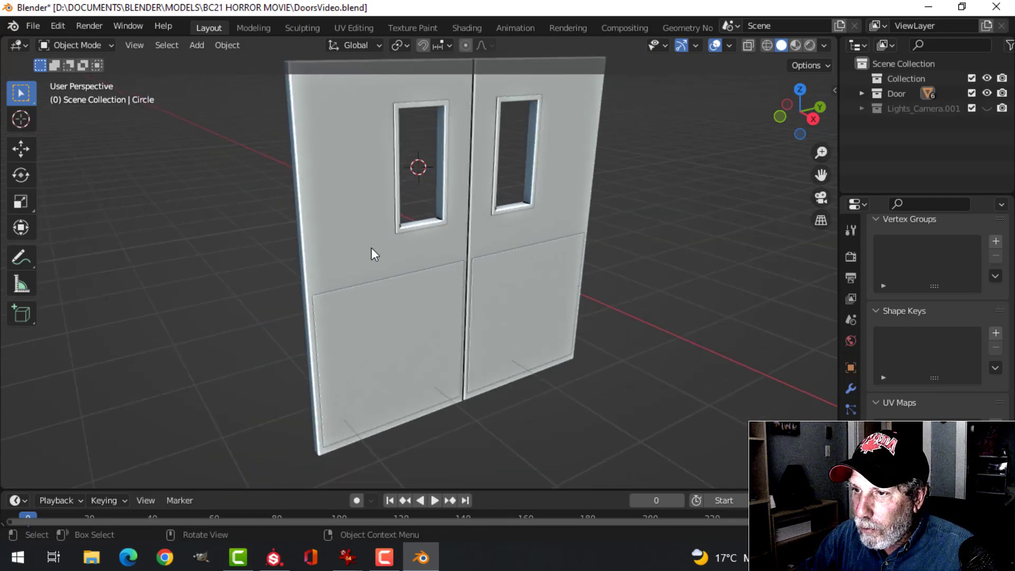
Step: Turn off viewport display of the Mirror modifiers on the door, window frame and kick plate, and of the door's Bevel modifier
click(374, 252)
click(851, 390)
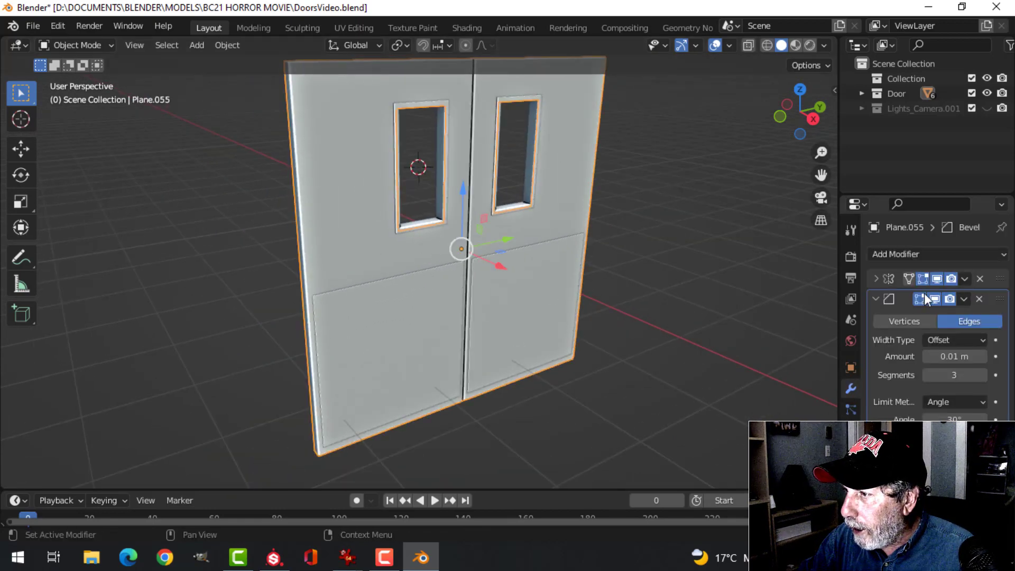
click(937, 279)
click(933, 298)
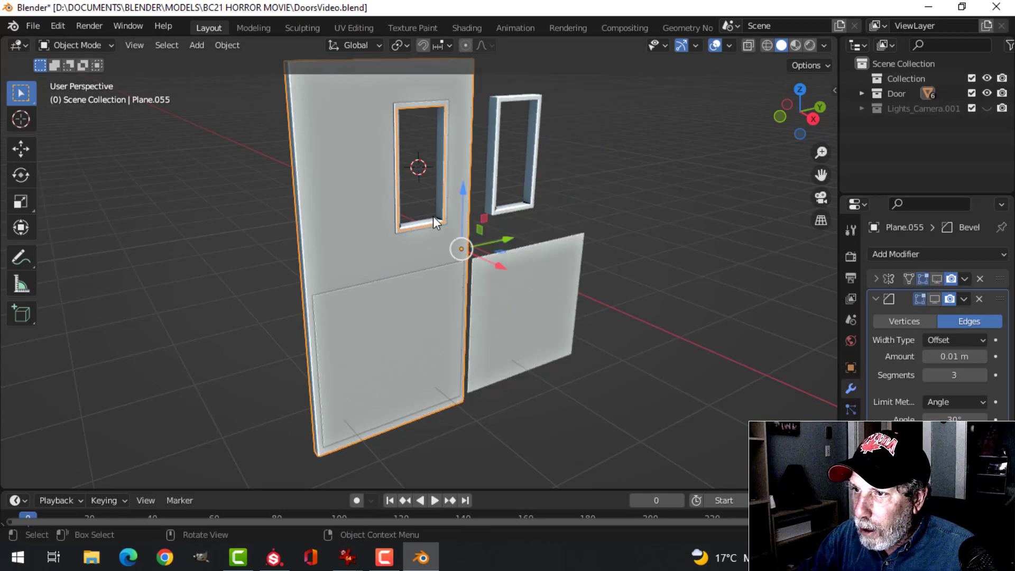
click(442, 191)
click(937, 279)
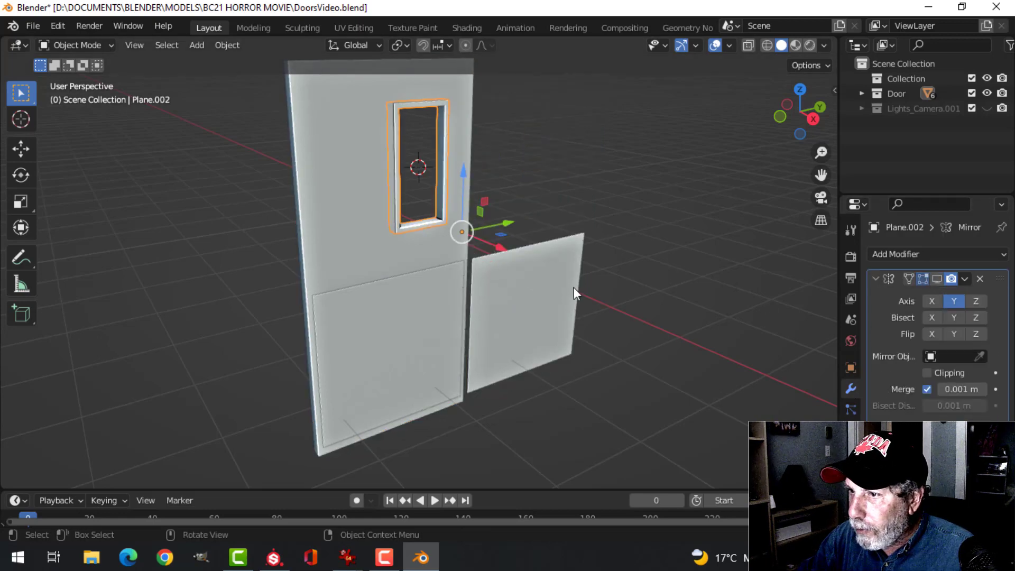
click(372, 329)
click(937, 280)
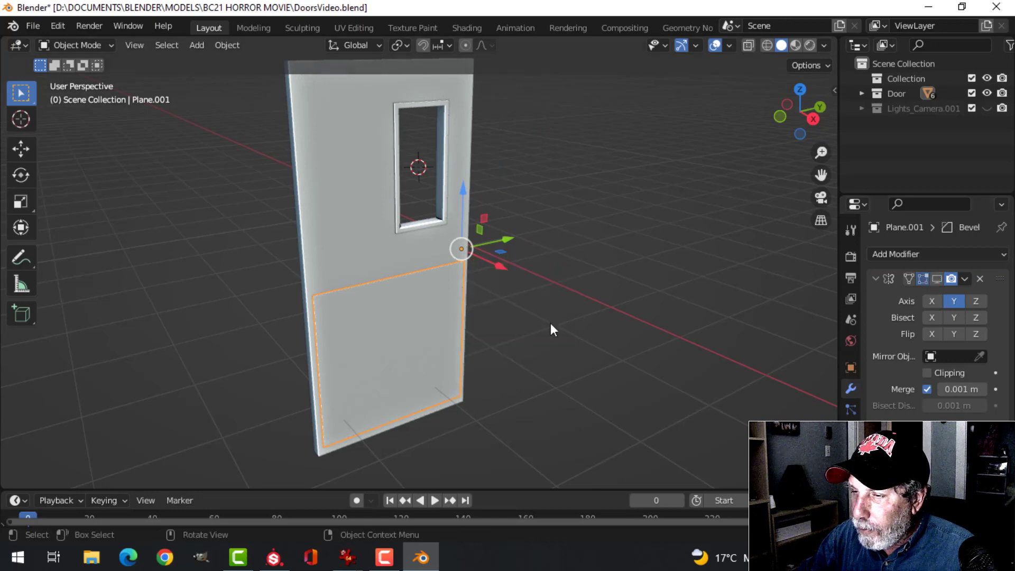
Step: Isolate the door panel in local view and edit its mesh in edge select mode
middle_drag(551, 323, 474, 277)
click(394, 204)
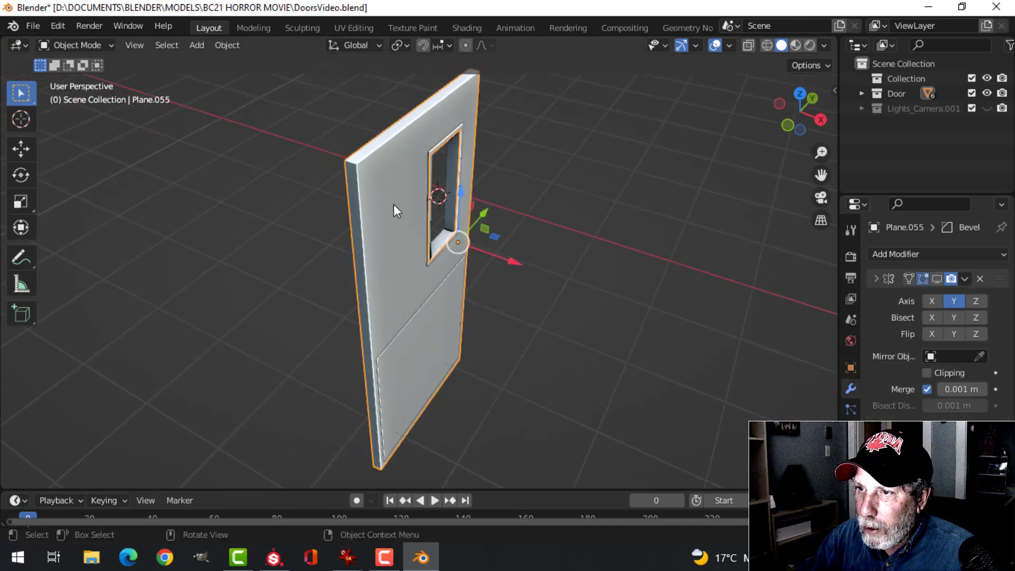
middle_drag(394, 204, 430, 242)
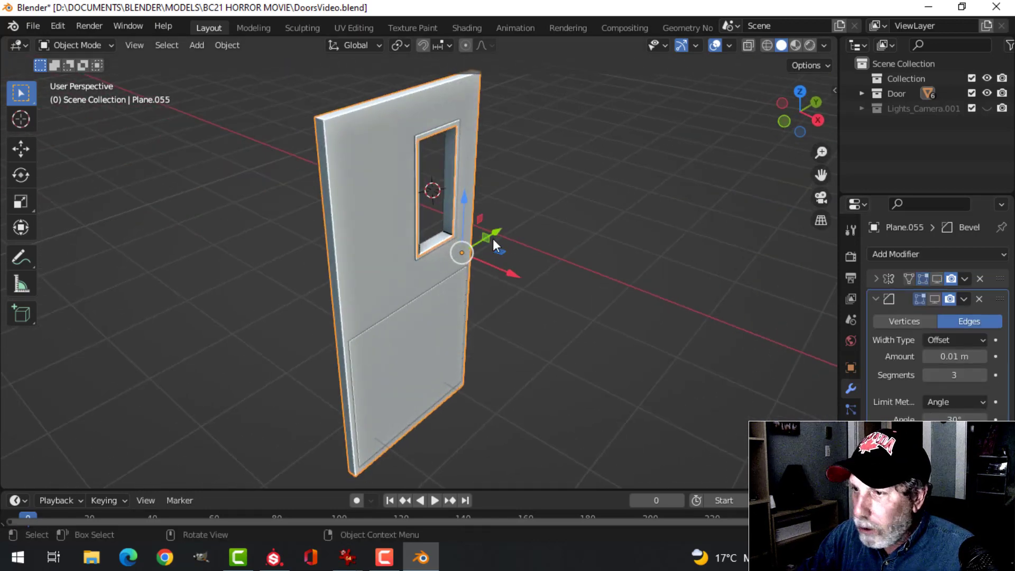
key(KP_Divide)
key(Tab)
scroll(395, 170, up, 3)
middle_drag(394, 169, 535, 264)
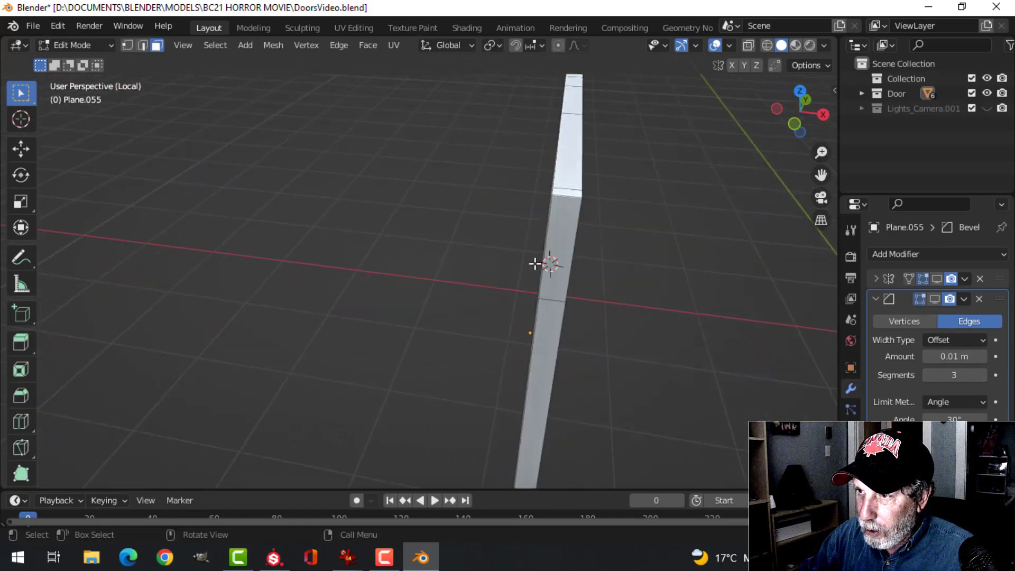
key(2)
Step: Mark seams along the outer perimeter edges of the door panel, including its top edge
middle_drag(640, 209, 501, 184)
scroll(550, 340, up, 3)
middle_drag(551, 340, 592, 361)
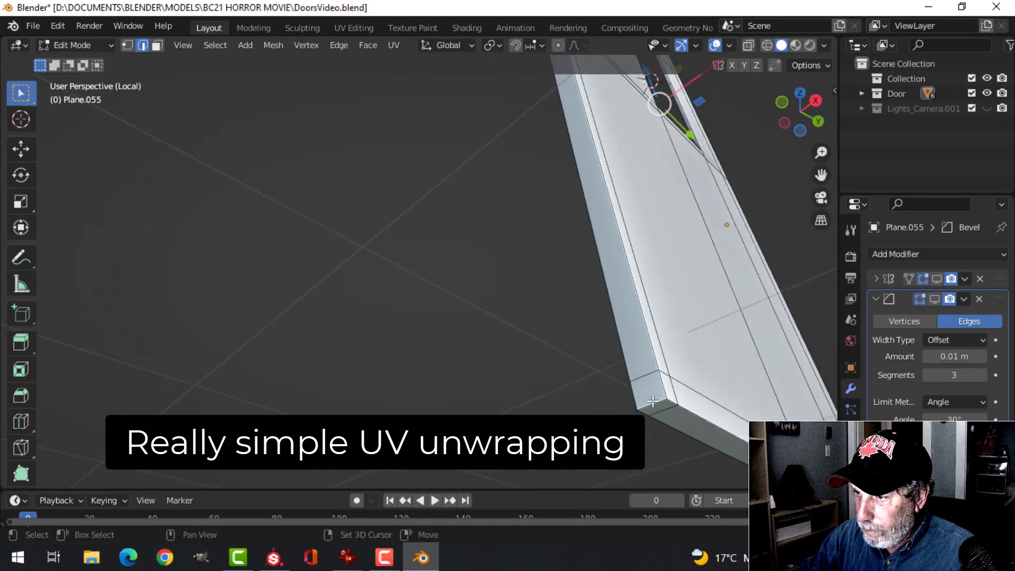
middle_drag(728, 356, 553, 378)
alt+click(627, 388)
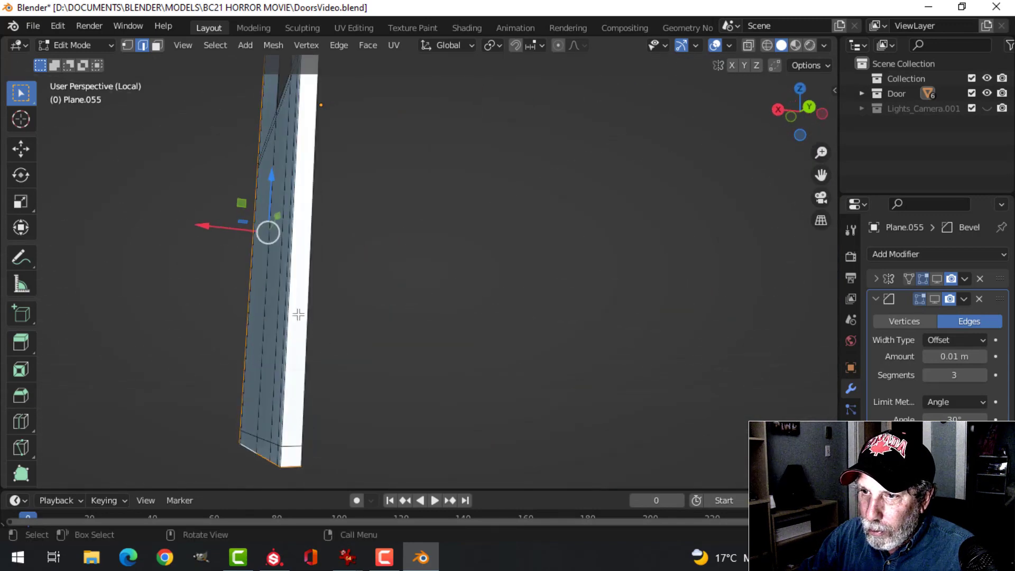
middle_drag(298, 314, 458, 272)
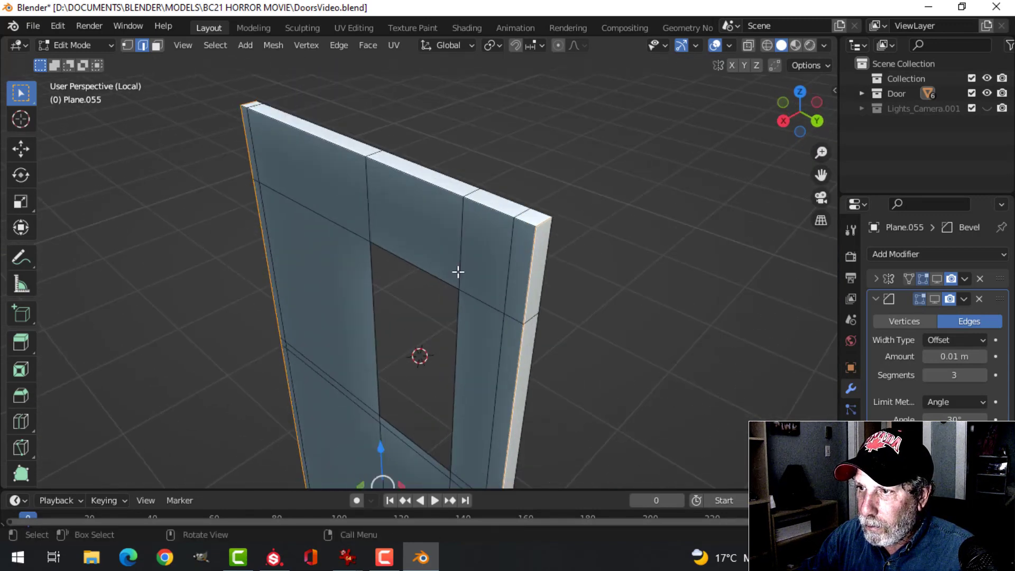
alt+shift+click(469, 204)
key(ctrl+e)
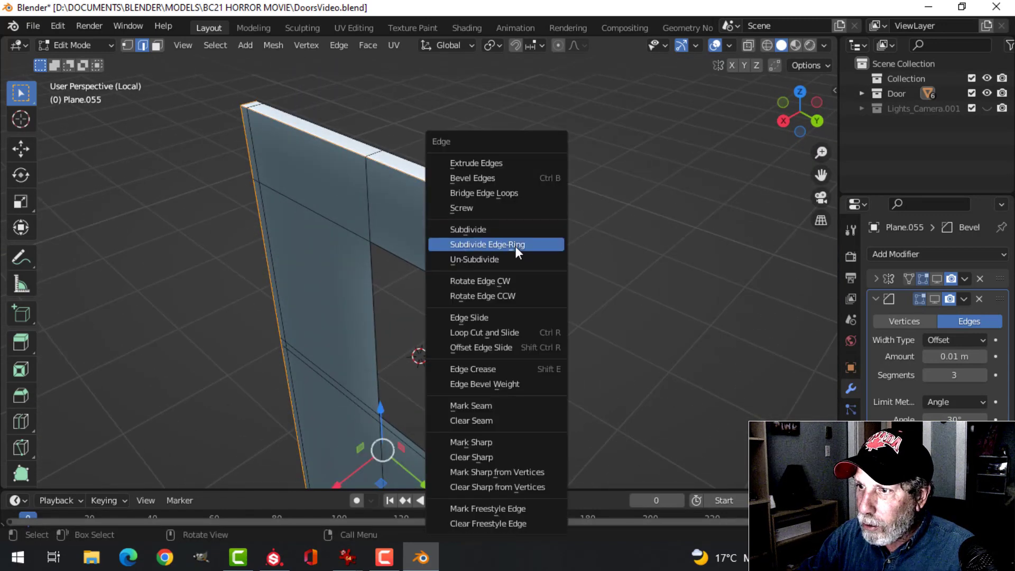
click(512, 405)
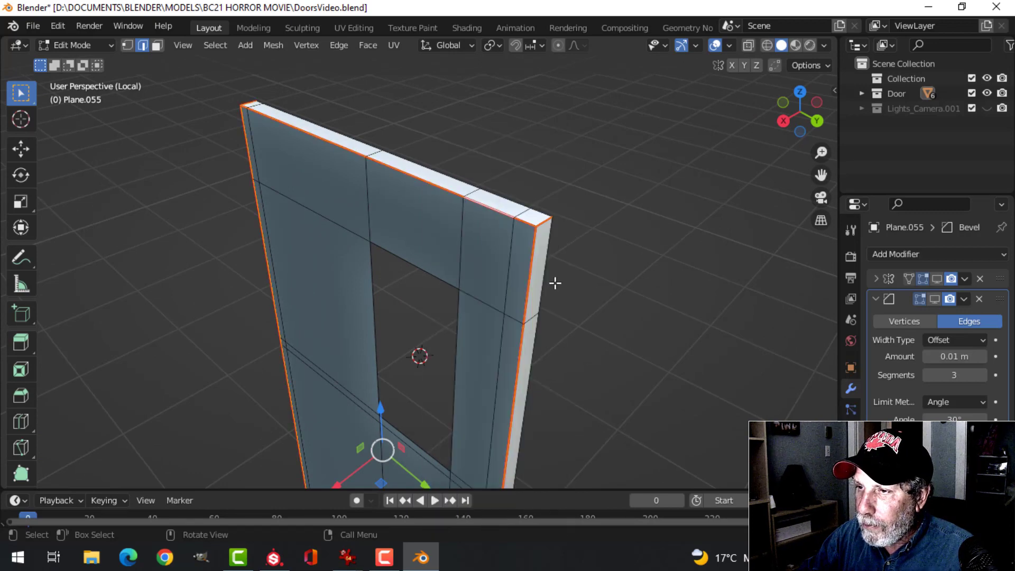
Step: Unwrap the entire door panel mesh in the UV Editing workspace and return to Object Mode
key(a)
click(354, 28)
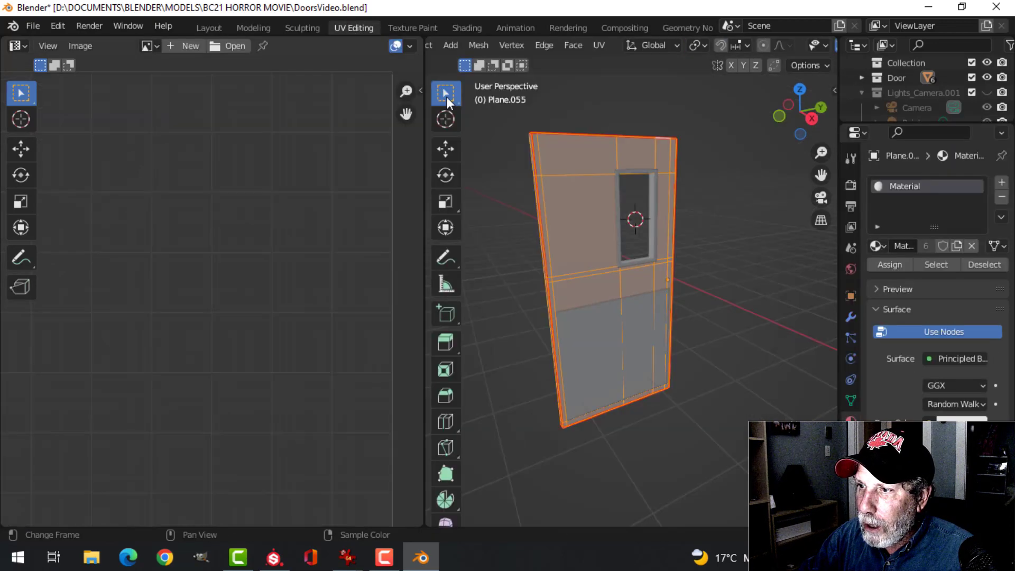
key(u)
click(586, 292)
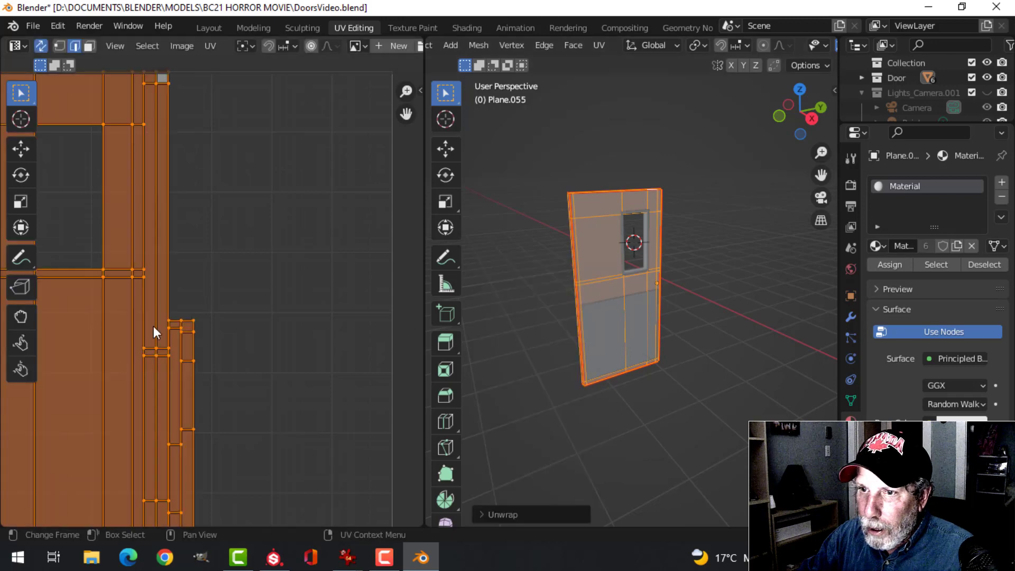
key(Tab)
Step: Isolate the window frame and delete the ring of faces on its back side
click(682, 302)
scroll(688, 286, up, 6)
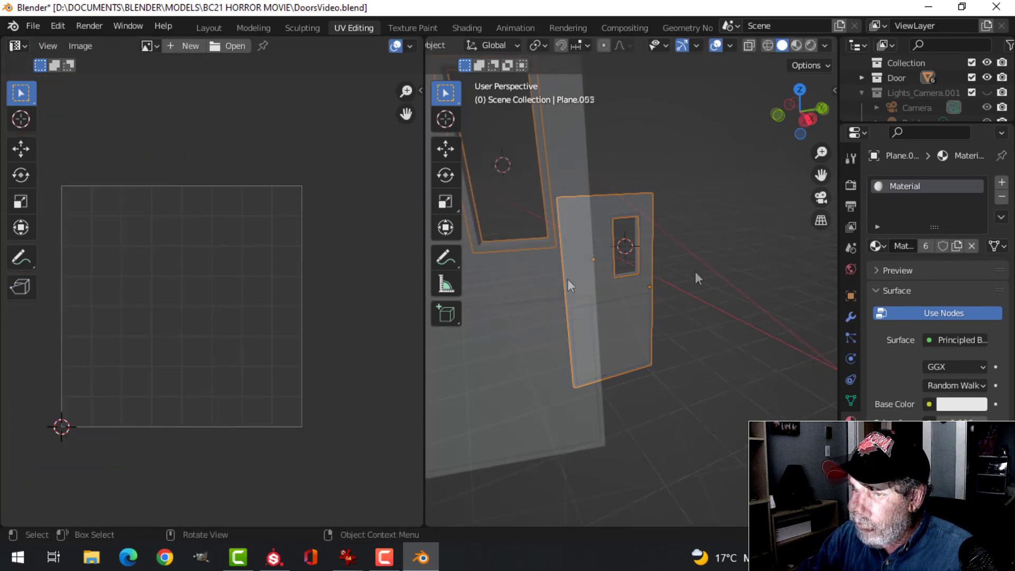
key(KP_Divide)
middle_drag(603, 284, 680, 288)
key(Tab)
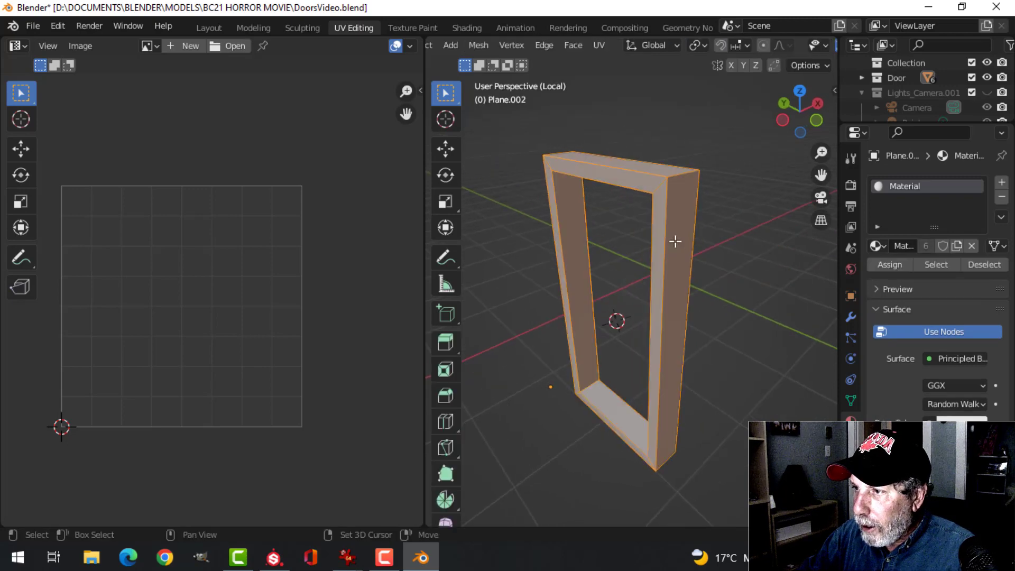
middle_drag(675, 238, 663, 260)
alt+click(640, 226)
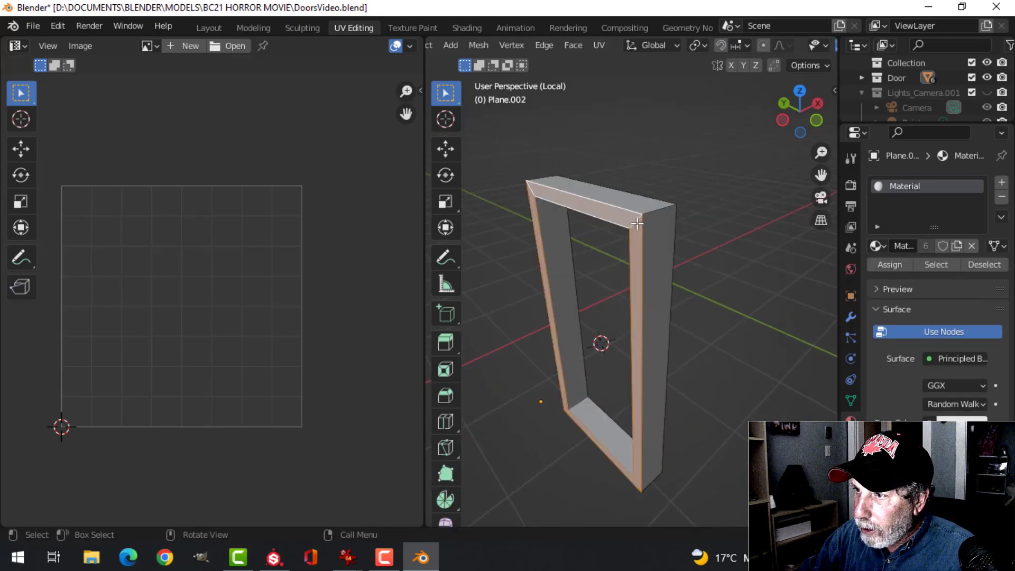
key(x)
click(605, 257)
middle_drag(672, 252, 544, 265)
Step: Mark every edge of the window frame as a seam, unwrap it, and leave local view
key(a)
middle_drag(609, 270, 583, 266)
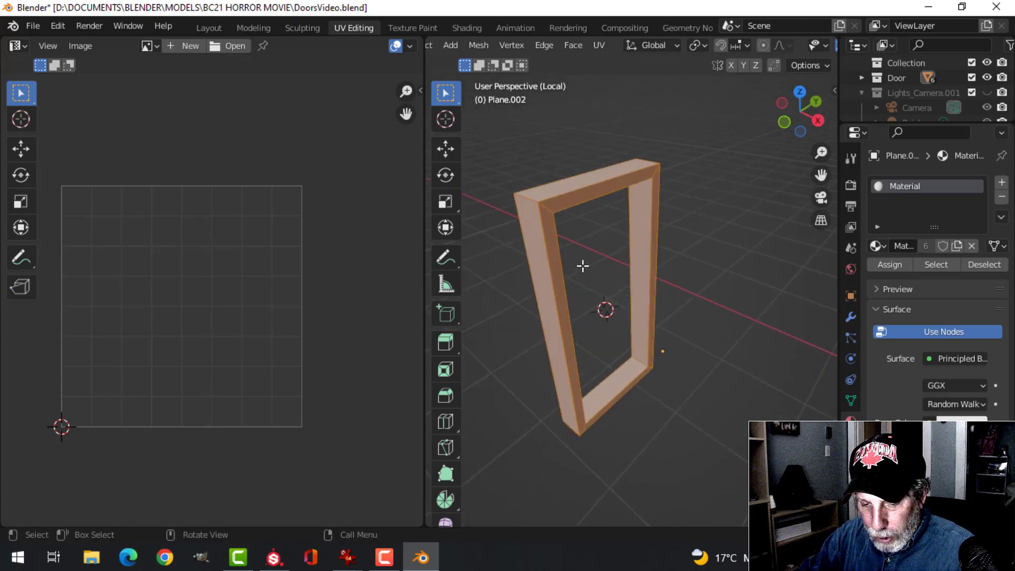
key(ctrl+e)
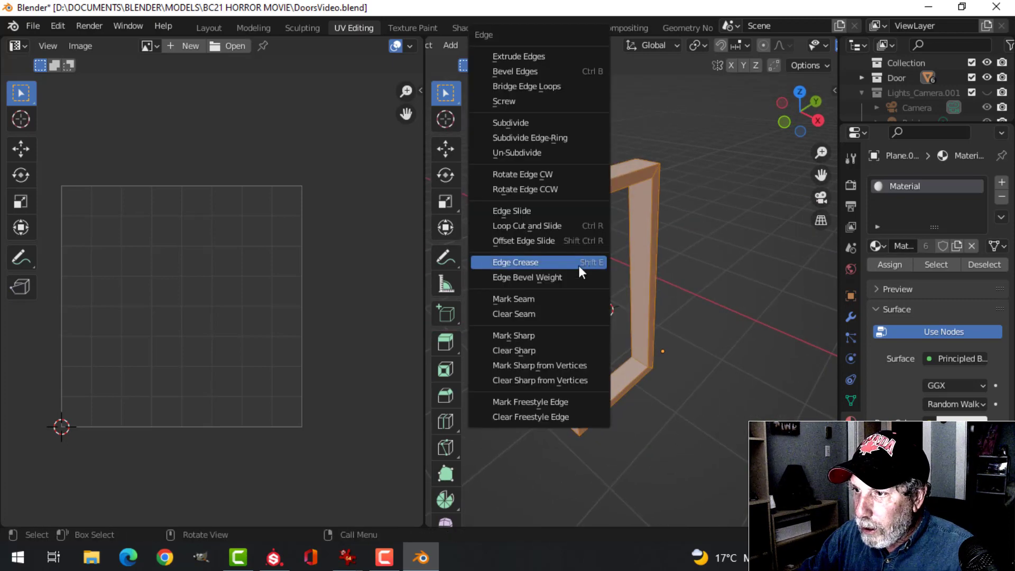
click(546, 300)
key(u)
click(628, 271)
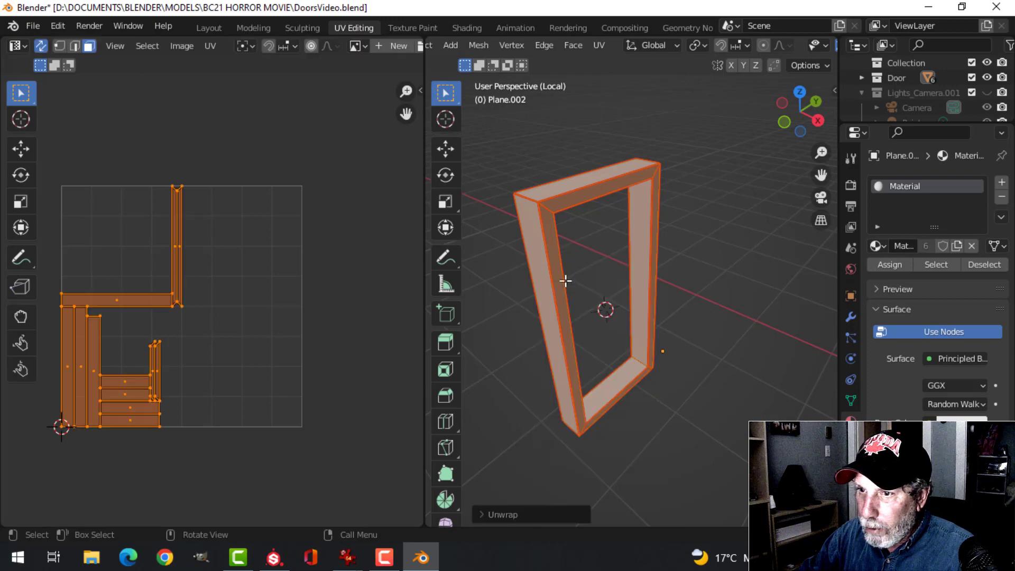
key(Tab)
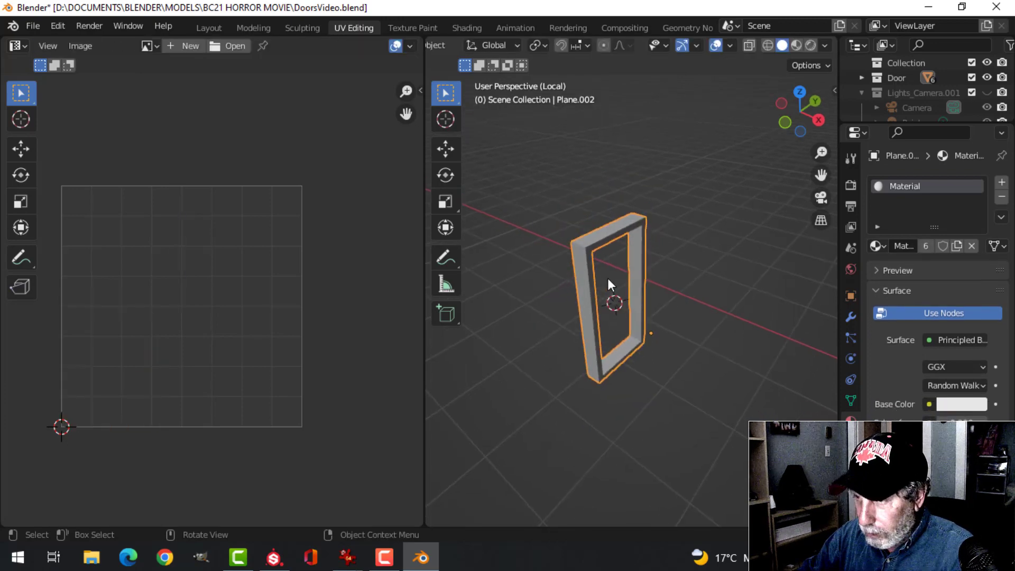
key(KP_Divide)
Step: Mark all edges of the door's lower plate as seams, unwrap it, and return to Object Mode
click(596, 288)
key(KP_Divide)
key(Tab)
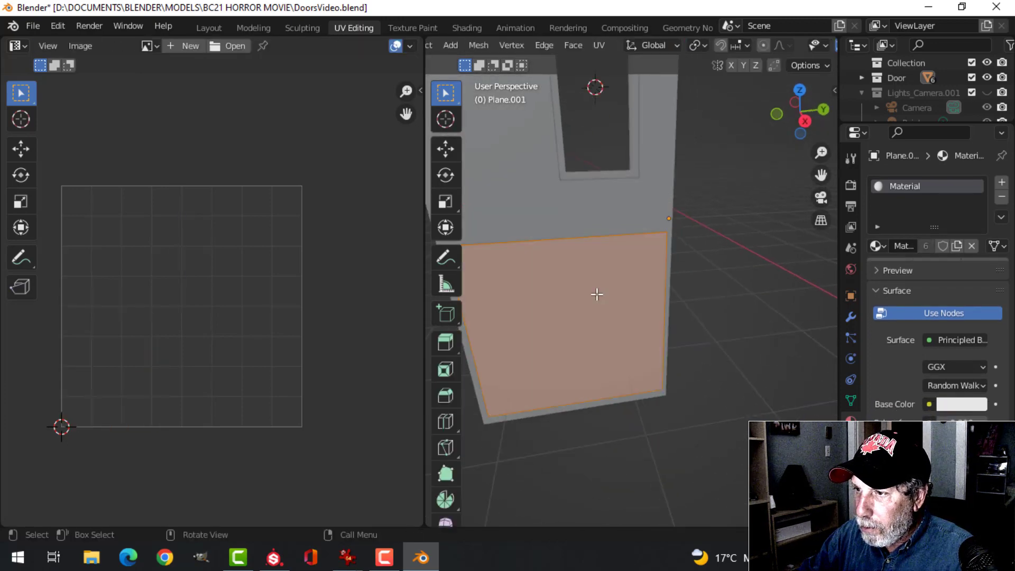
key(ctrl+e)
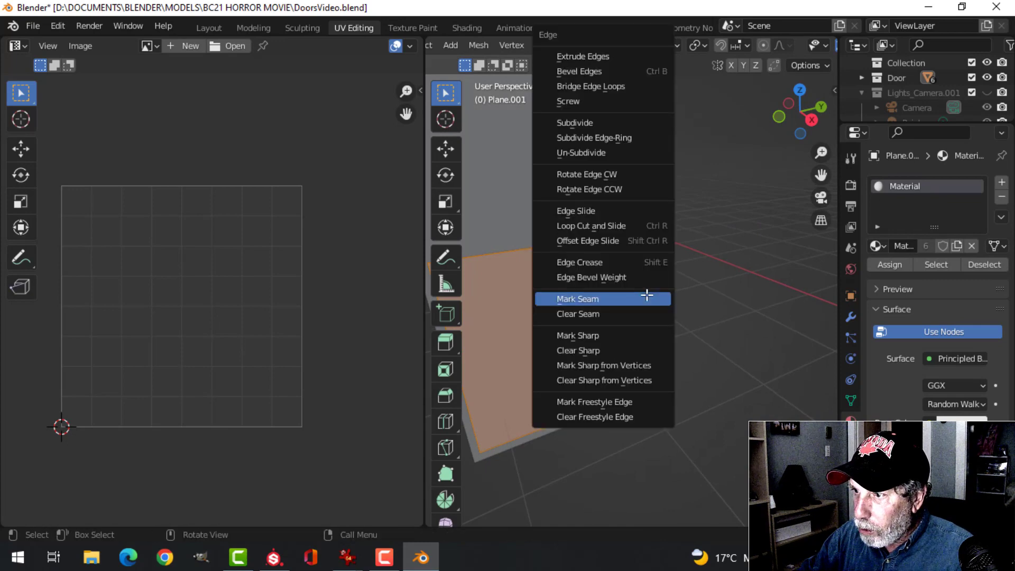
click(646, 297)
key(u)
click(646, 294)
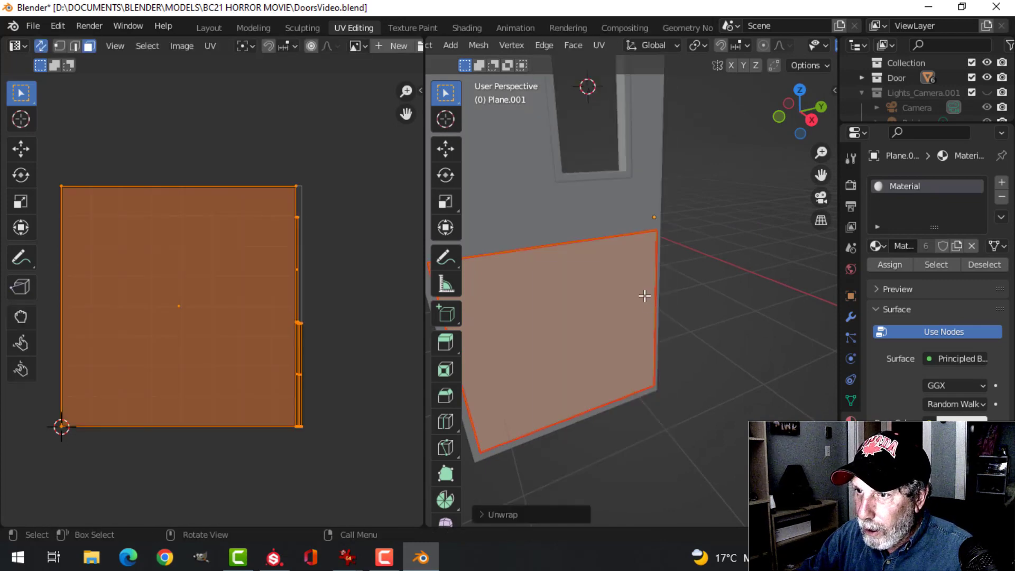
key(Tab)
Step: Replace the main door panel's shared material with a new material named Door
click(618, 285)
key(KP_Divide)
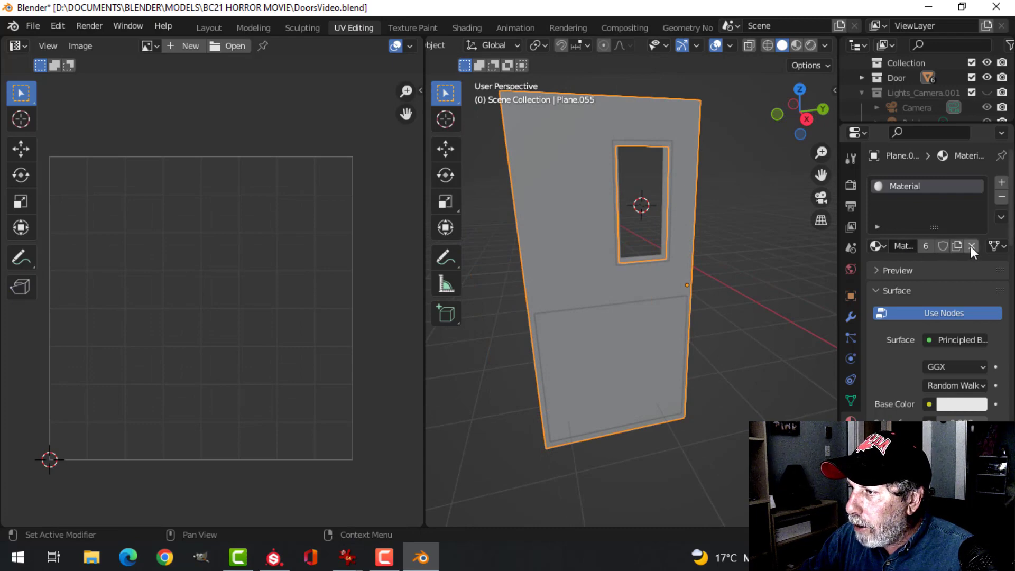
click(972, 247)
click(939, 247)
double_click(930, 188)
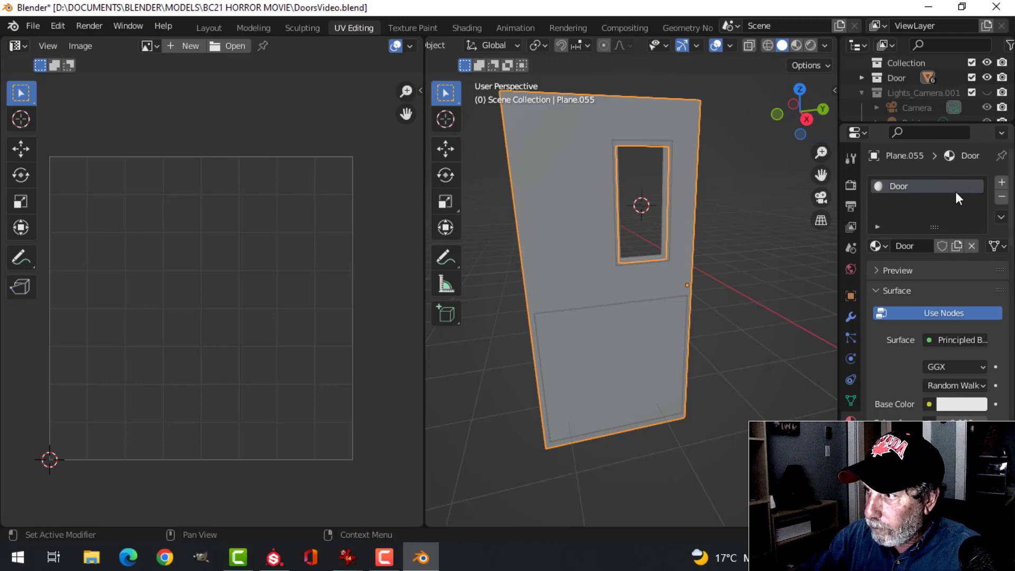
Step: Assign the existing Door material to the window frame, then deselect everything
click(626, 142)
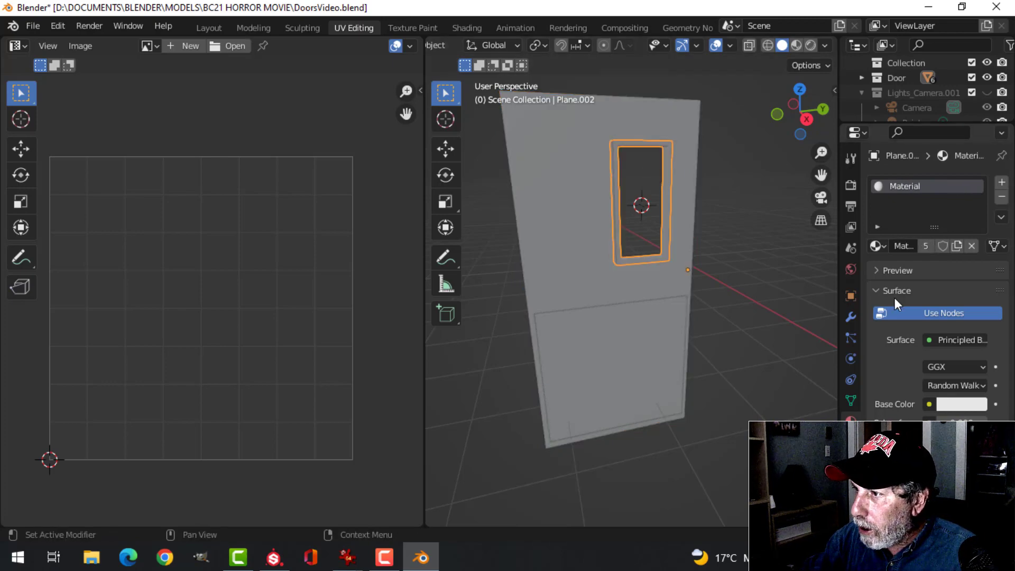
click(875, 245)
click(730, 267)
key(alt+a)
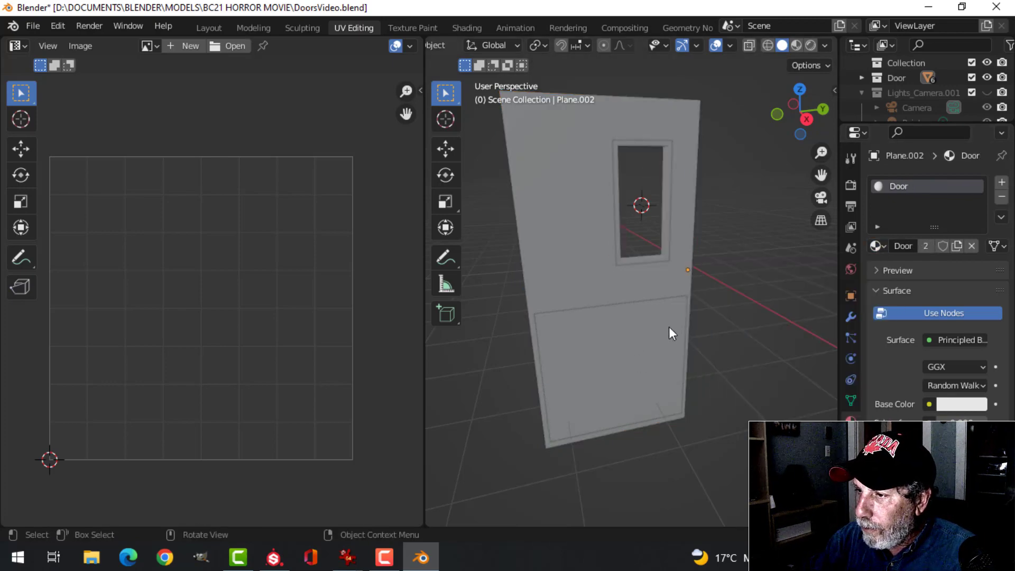
Step: Replace the lower plate's shared material with a new one named DoorMetal
shift+middle_drag(668, 333, 704, 231)
click(646, 292)
shift+middle_drag(646, 292, 714, 254)
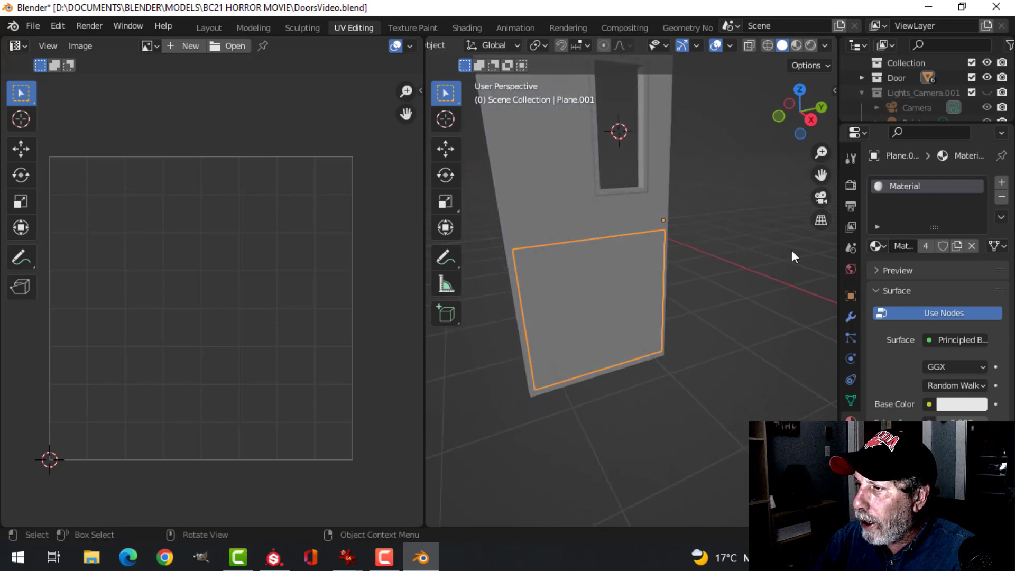
click(972, 245)
double_click(929, 186)
text(DoorMe)
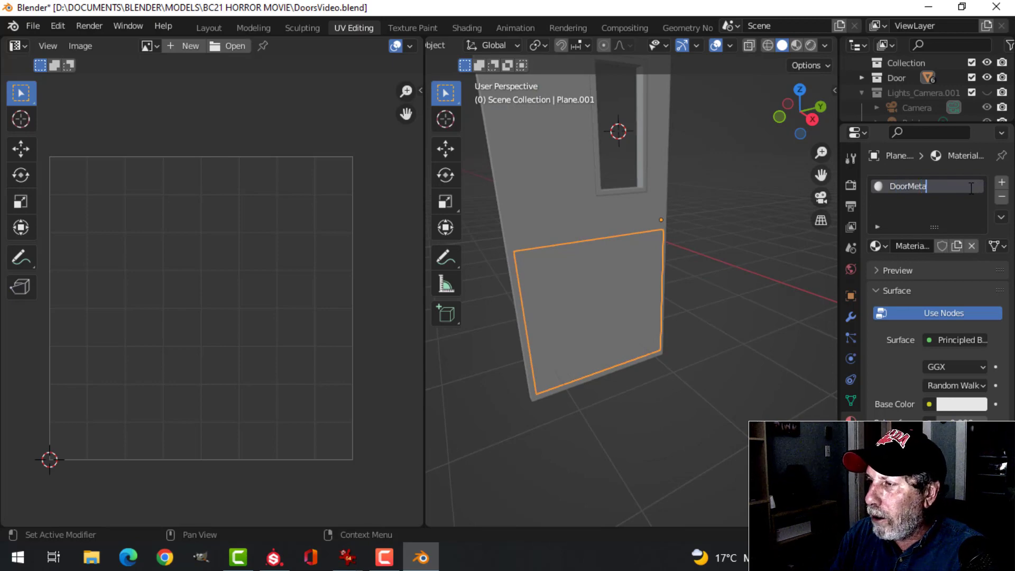
key(Return)
Step: Isolate the window's glass pane in local view and enter Edit Mode on it
middle_drag(582, 317, 545, 238)
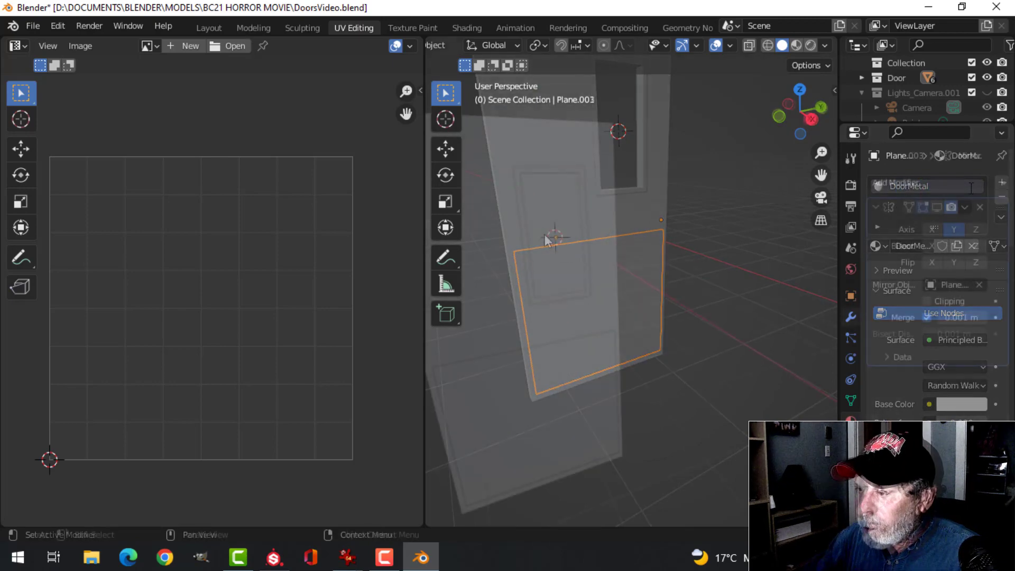
click(577, 238)
middle_drag(622, 265, 639, 271)
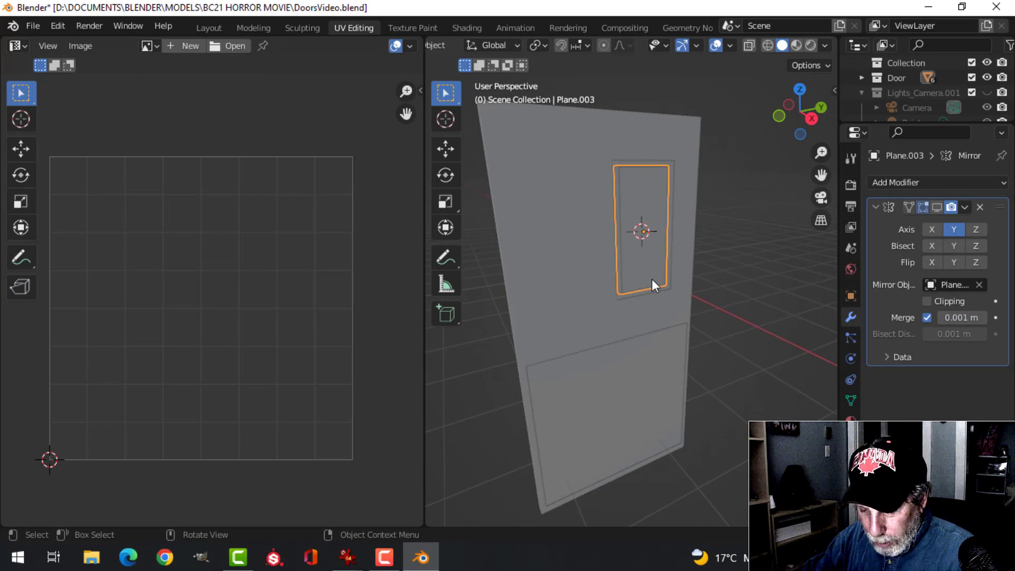
key(KP_Divide)
middle_drag(645, 261, 684, 272)
key(Tab)
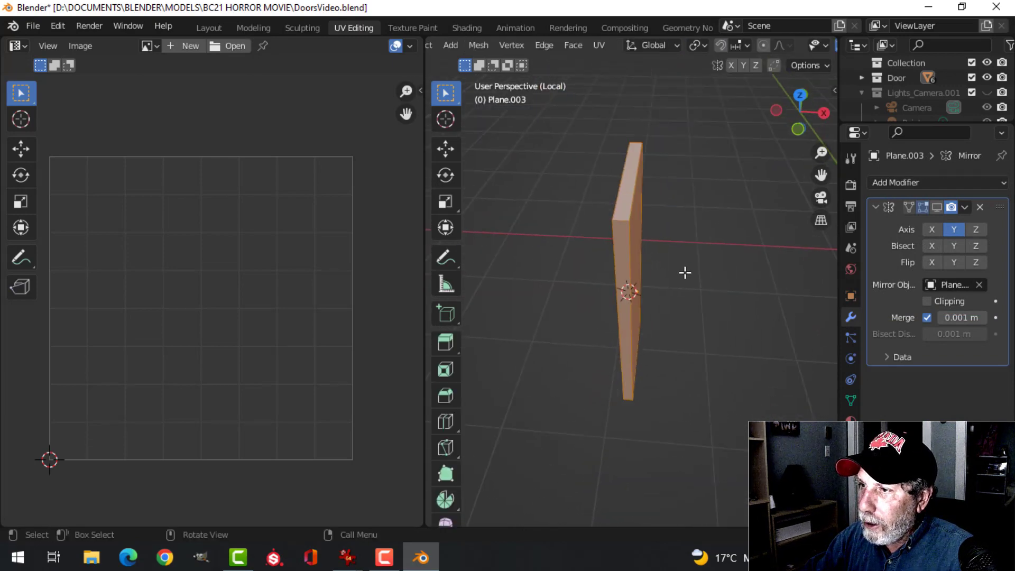
Step: Mark every edge of the glass pane as a seam, unwrap it, and leave local view
key(ctrl+e)
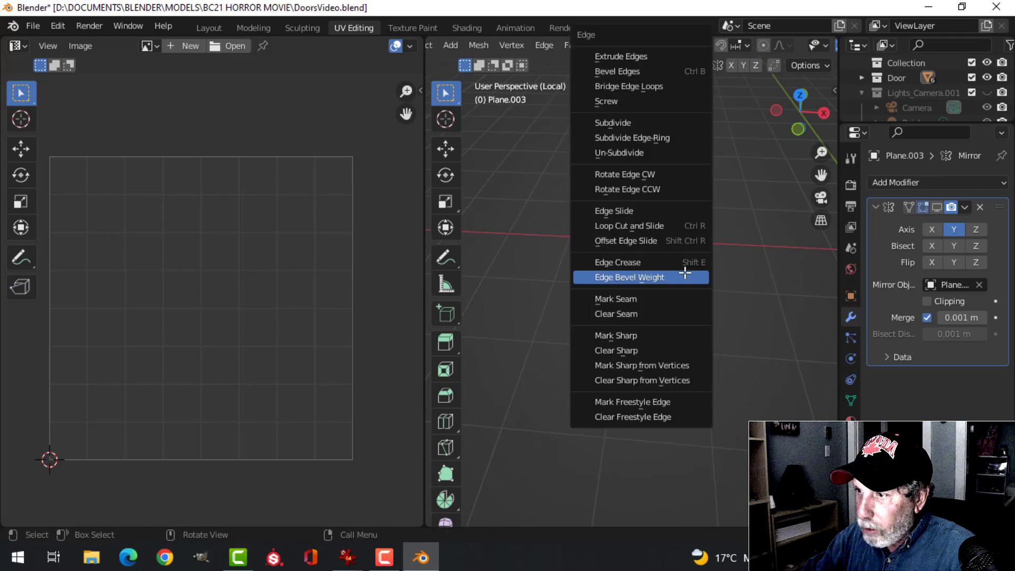
click(645, 303)
key(u)
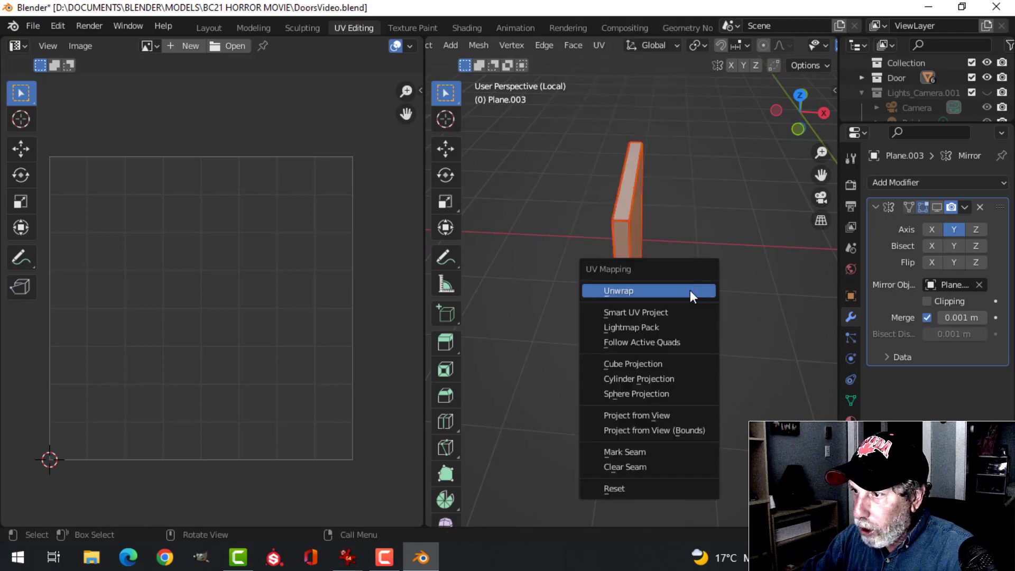
click(687, 291)
key(Tab)
middle_drag(656, 268, 639, 253)
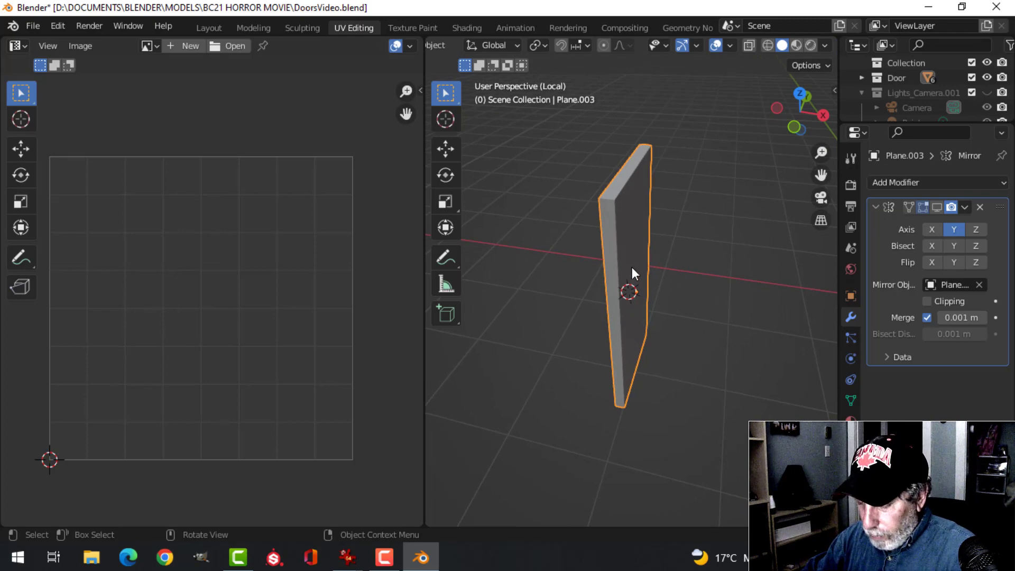
key(KP_Divide)
Step: Replace the glass pane's shared material with a new one named DoorGlass
click(642, 212)
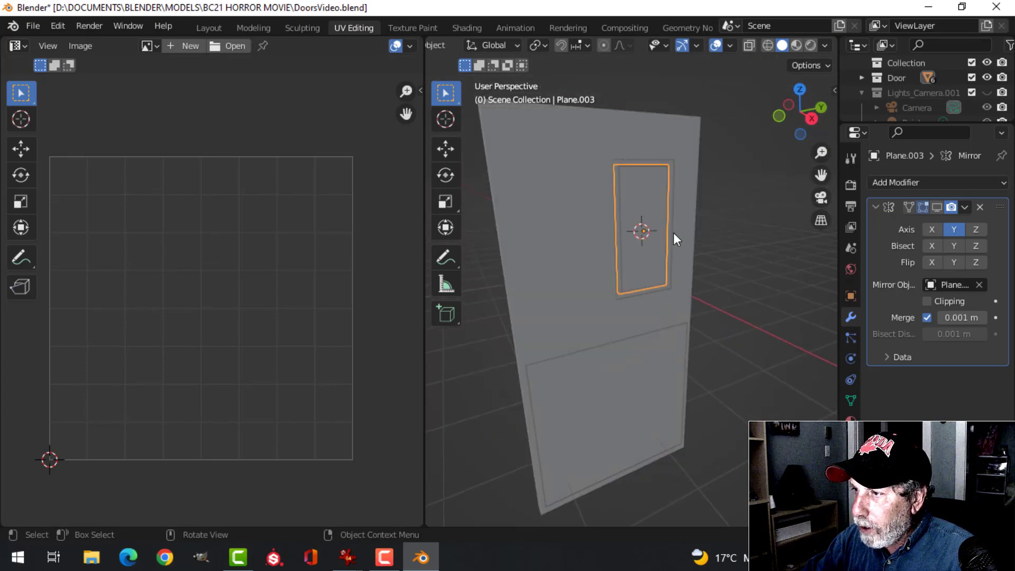
click(851, 419)
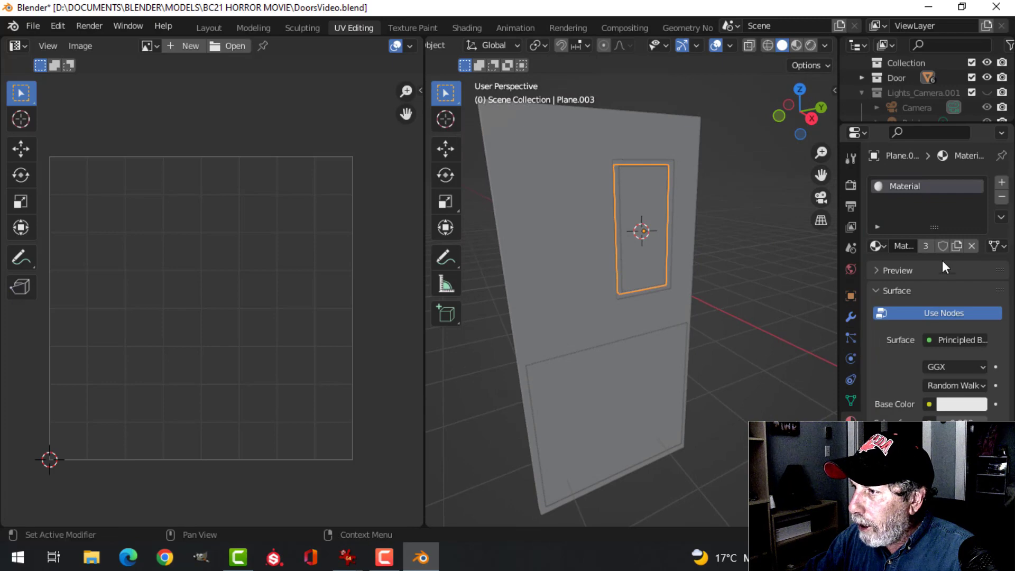
click(972, 246)
click(946, 246)
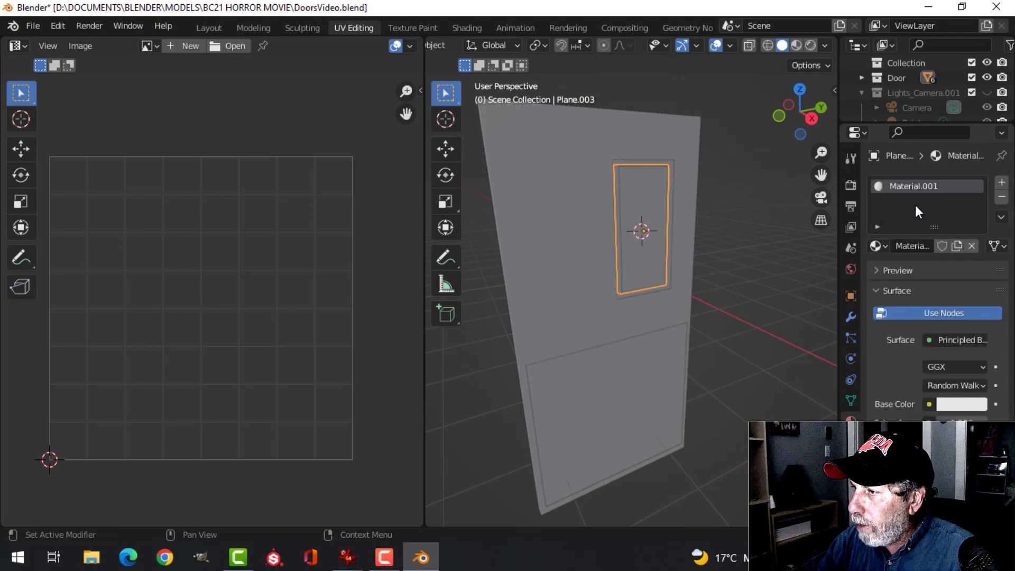
double_click(911, 185)
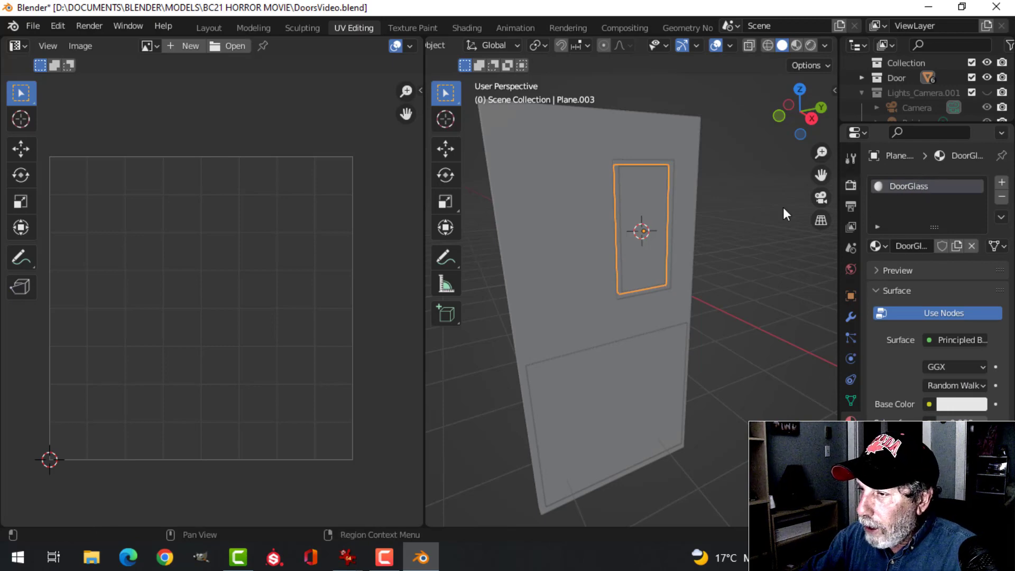
Step: Select the glass, window frame, door panel and lower plate together and unwrap all their meshes at once
click(617, 184)
shift+click(571, 201)
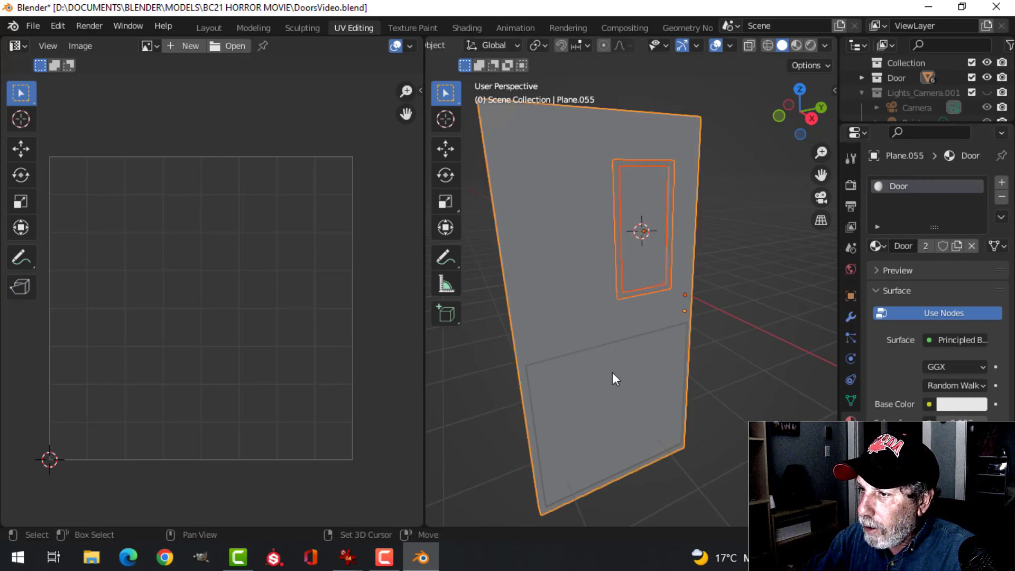
key(Tab)
key(u)
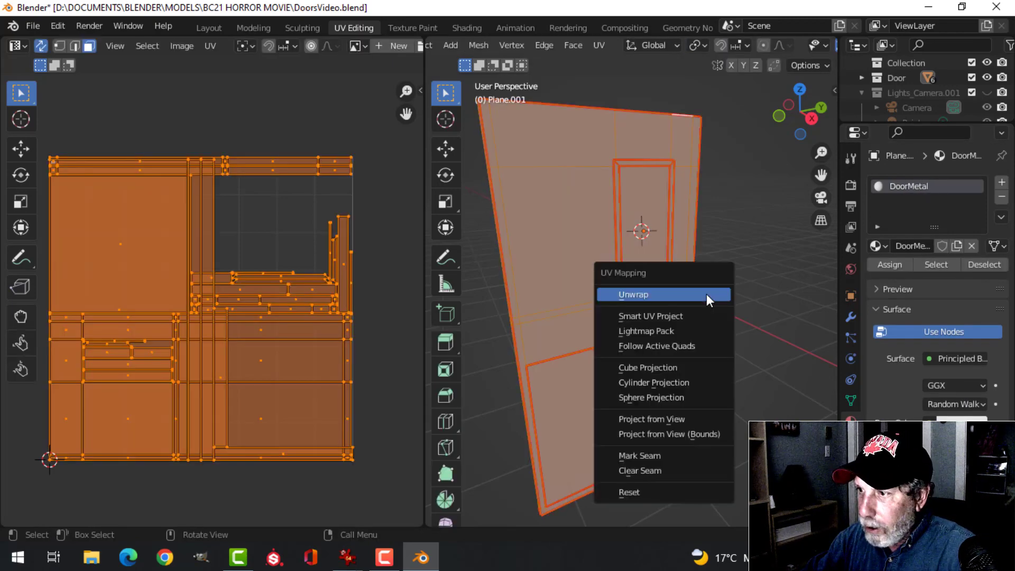
click(707, 294)
key(Tab)
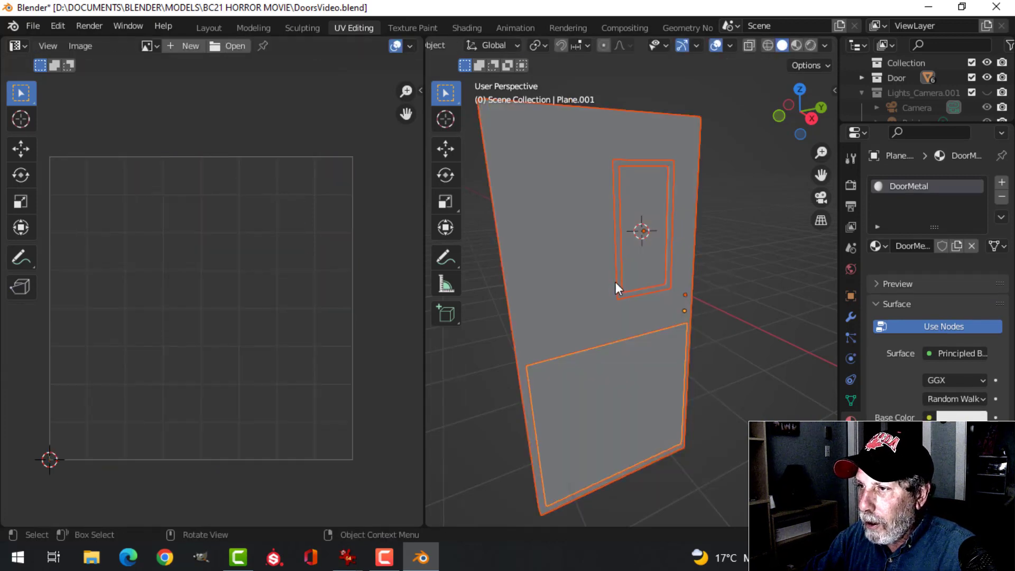
Step: Pack the combined UV islands of all door parts with UVPackmaster3 in Single Tile mode and return to Object Mode
middle_drag(615, 281, 582, 296)
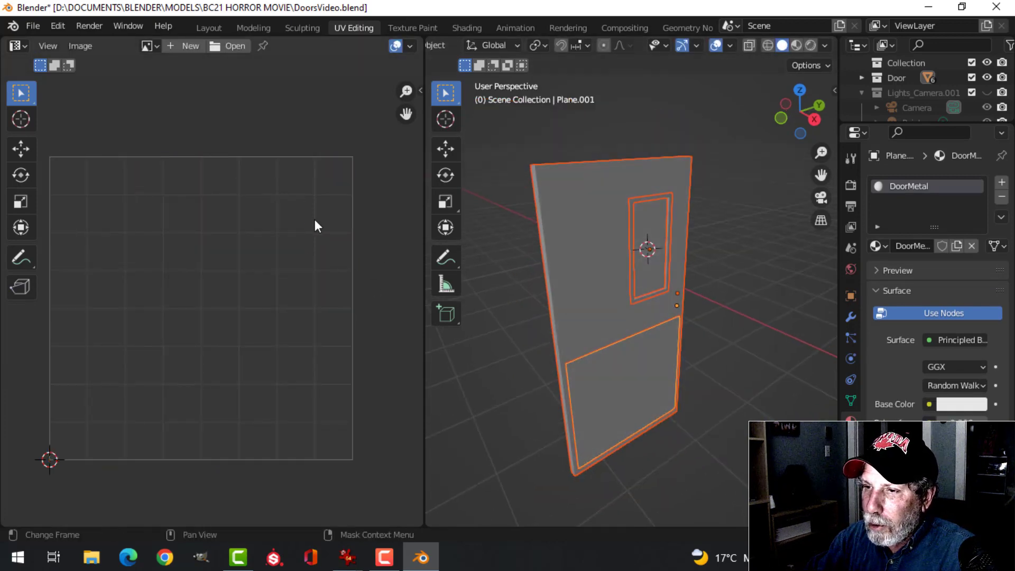
key(Tab)
key(n)
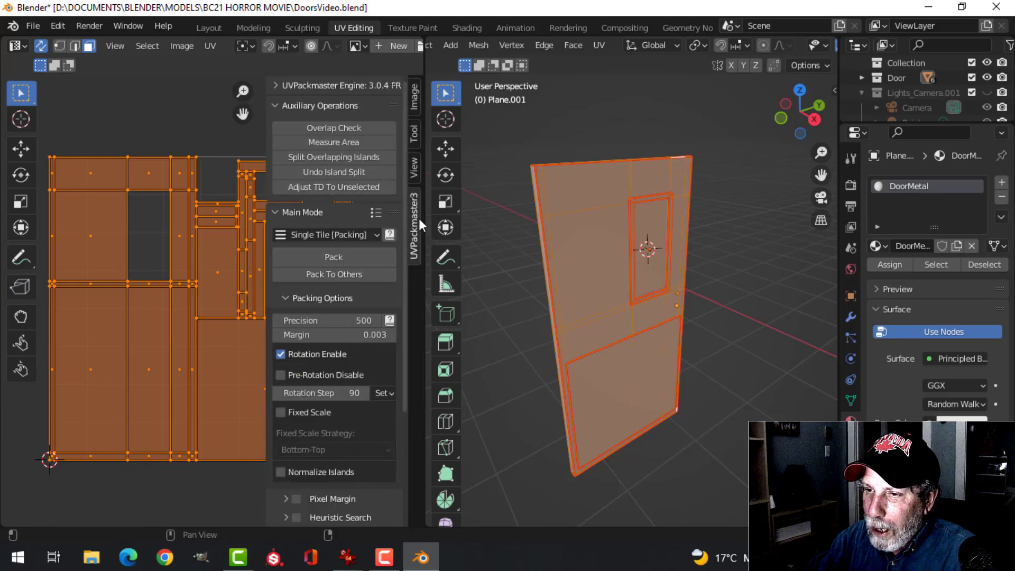
click(209, 46)
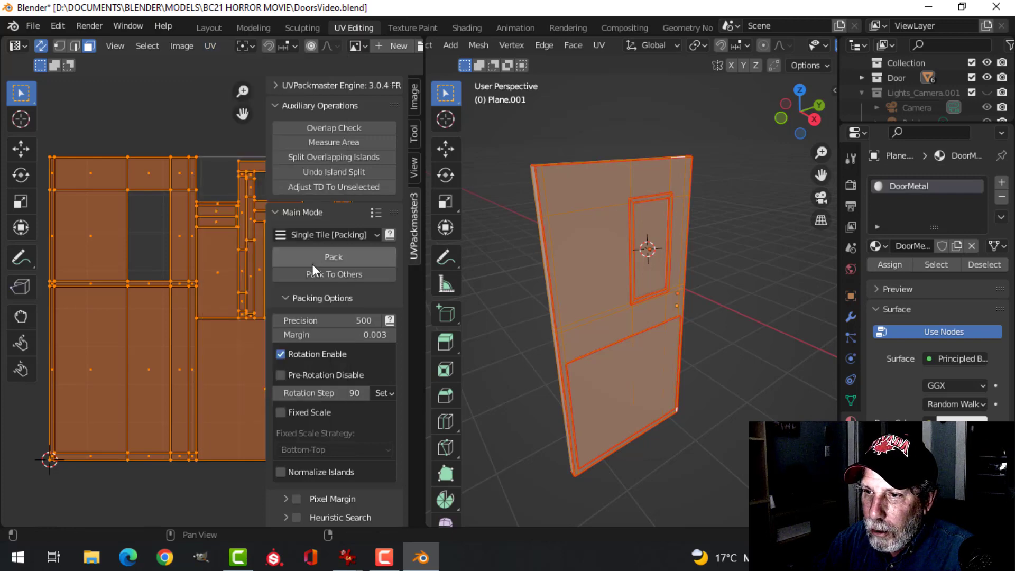
click(338, 258)
key(n)
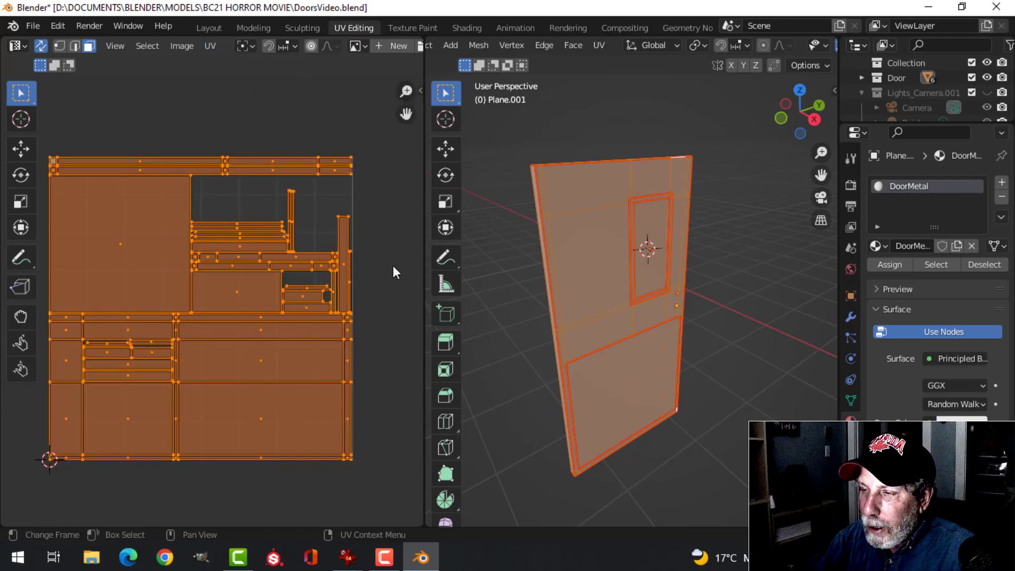
key(Tab)
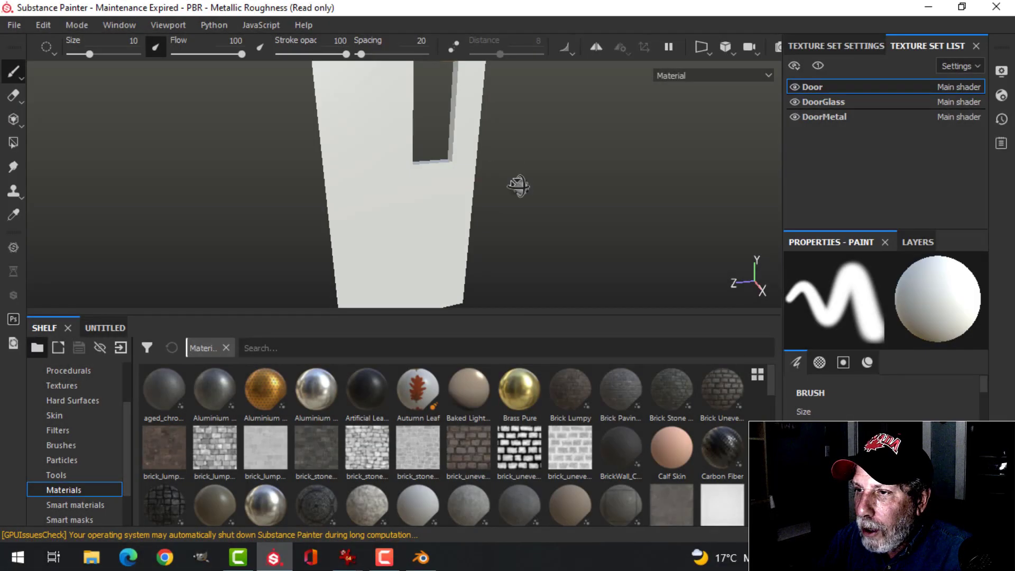
Step: Inspect the door in Substance Painter, switch back to Blender, and flip the glass pane's normals
mouse_move(518, 185)
alt+mouse_down()
mouse_move(494, 143)
mouse_move(573, 182)
mouse_move(582, 150)
mouse_move(733, 156)
mouse_move(478, 193)
mouse_move(571, 188)
mouse_move(344, 208)
mouse_move(360, 191)
mouse_move(438, 186)
mouse_move(431, 203)
alt+mouse_up()
click(422, 558)
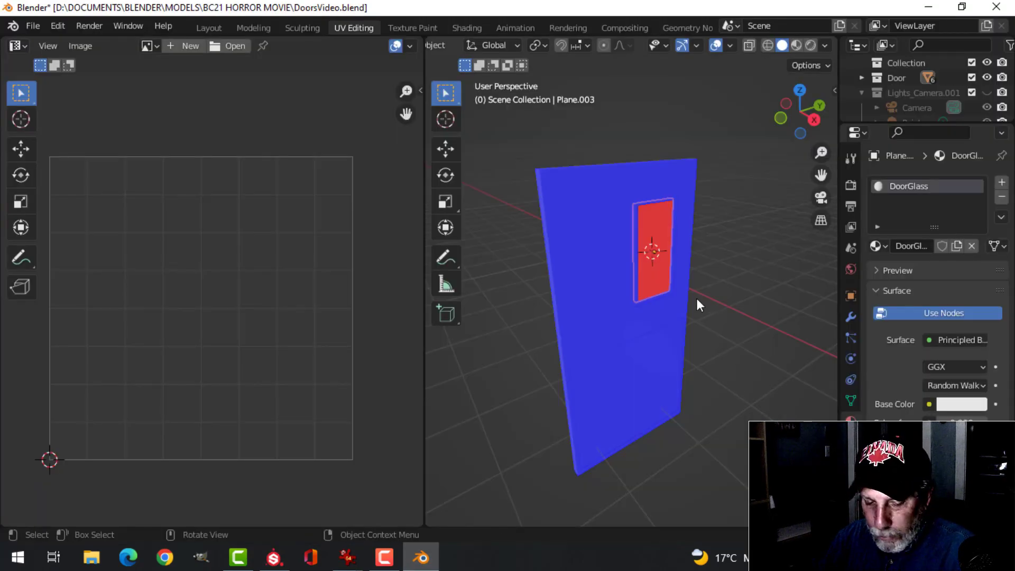
key(Tab)
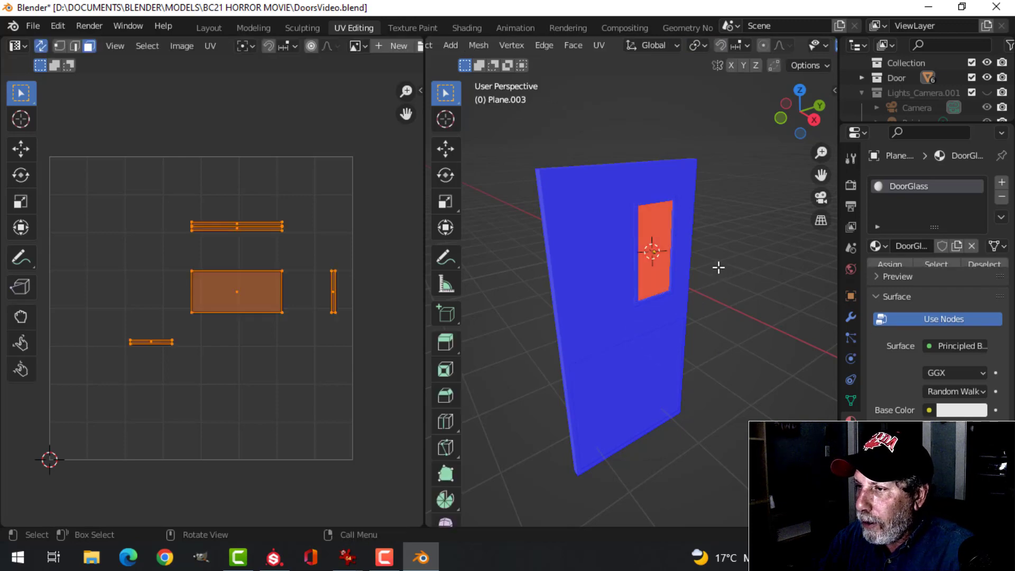
key(alt+n)
click(715, 268)
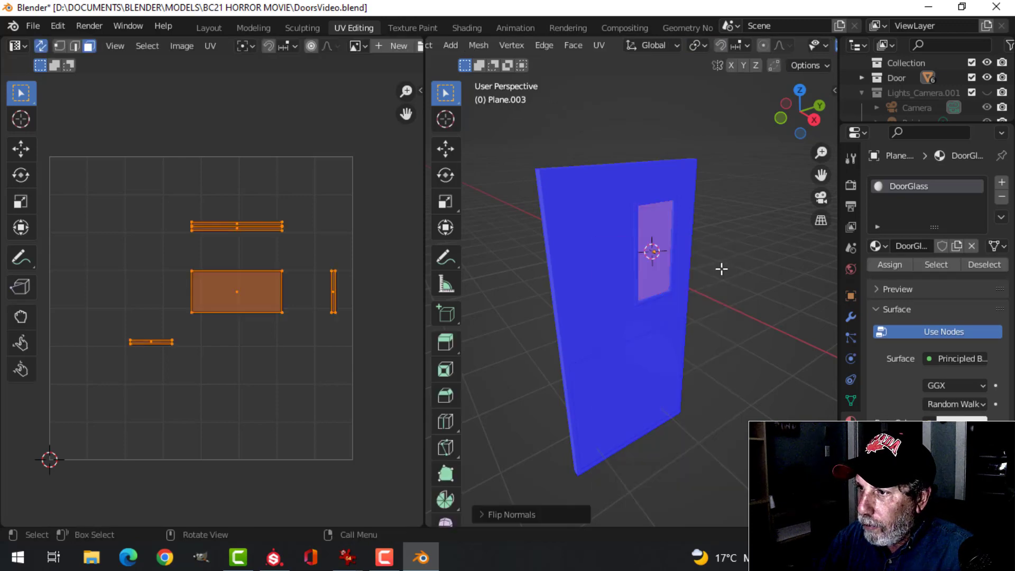
key(Tab)
Step: Check the door's face directions from another angle and turn off the Face Orientation overlay
middle_drag(730, 270, 631, 285)
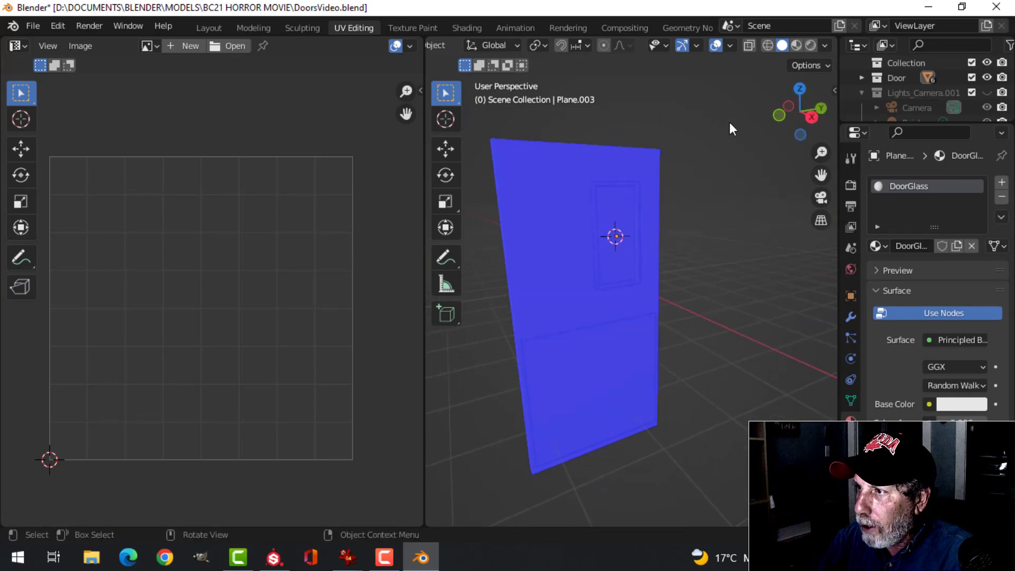
click(730, 47)
click(683, 315)
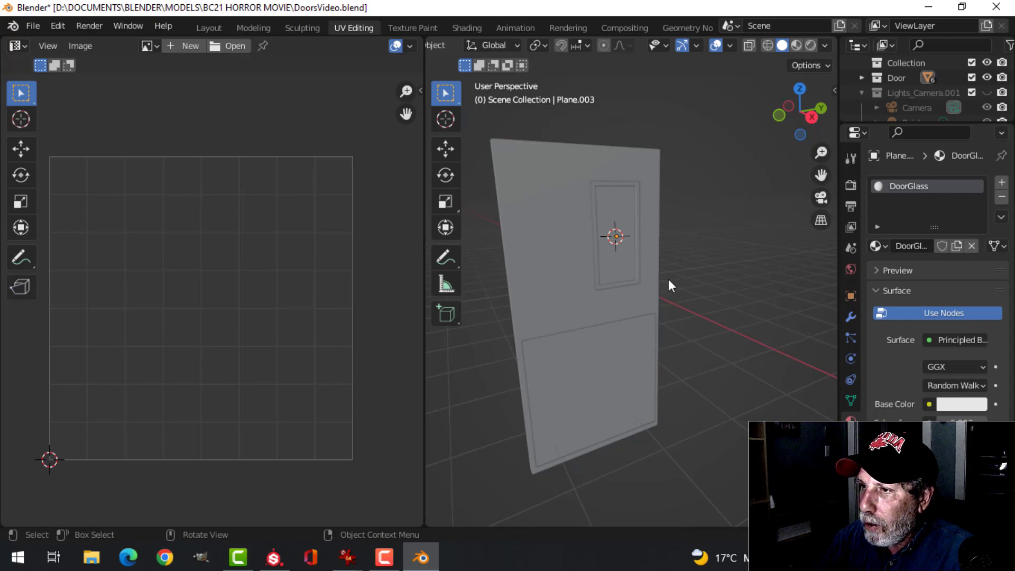
Step: Select all the door parts, frame them in the viewport, and open the model export options
key(a)
key(KP_Decimal)
click(33, 27)
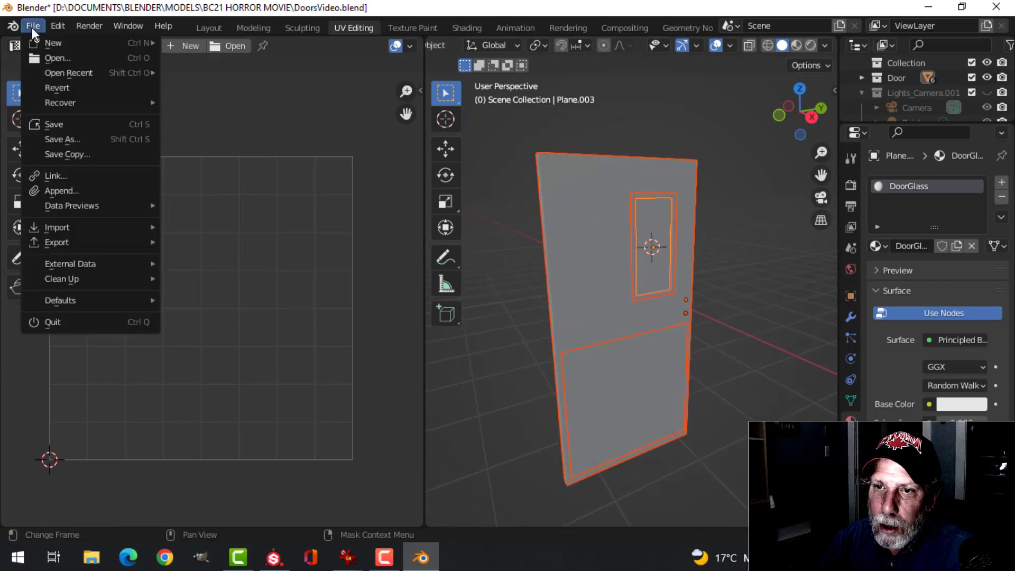
mouse_move(107, 246)
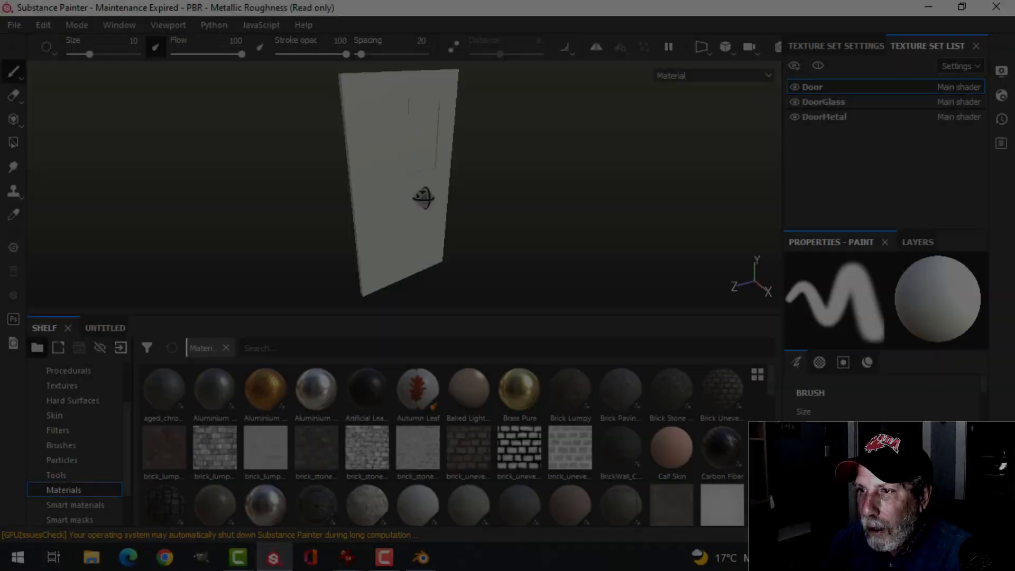
Step: Bake the mesh maps for the door's texture sets at an output size of 2048, leaving out the ID map
alt+drag(423, 197, 464, 195)
click(851, 45)
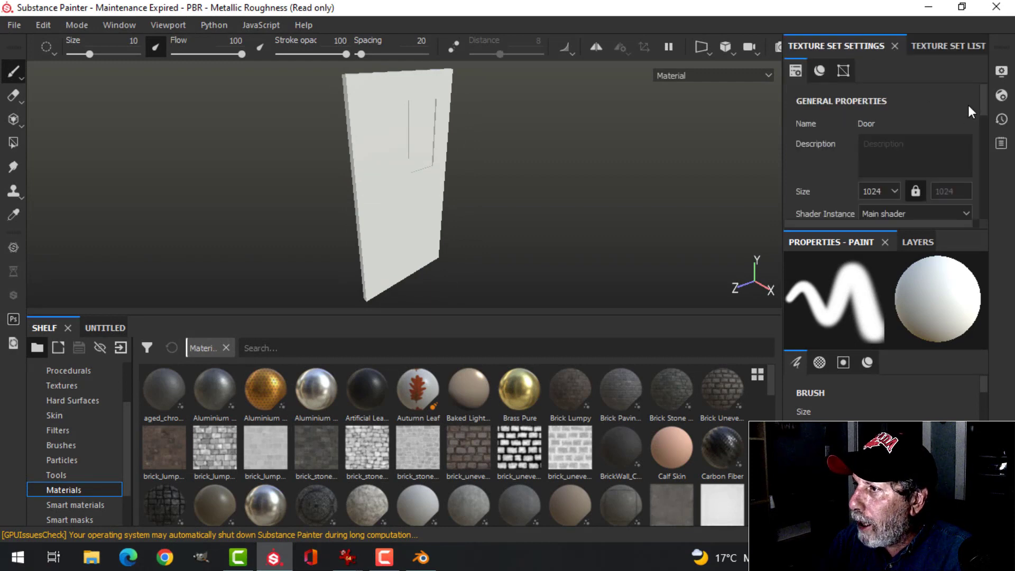
drag(984, 93, 984, 171)
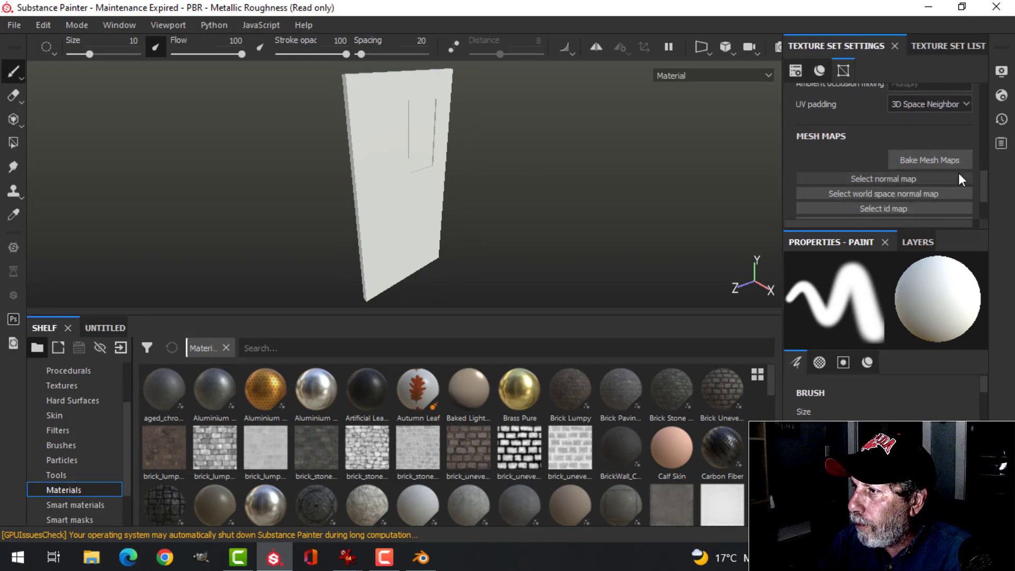
click(894, 161)
click(495, 72)
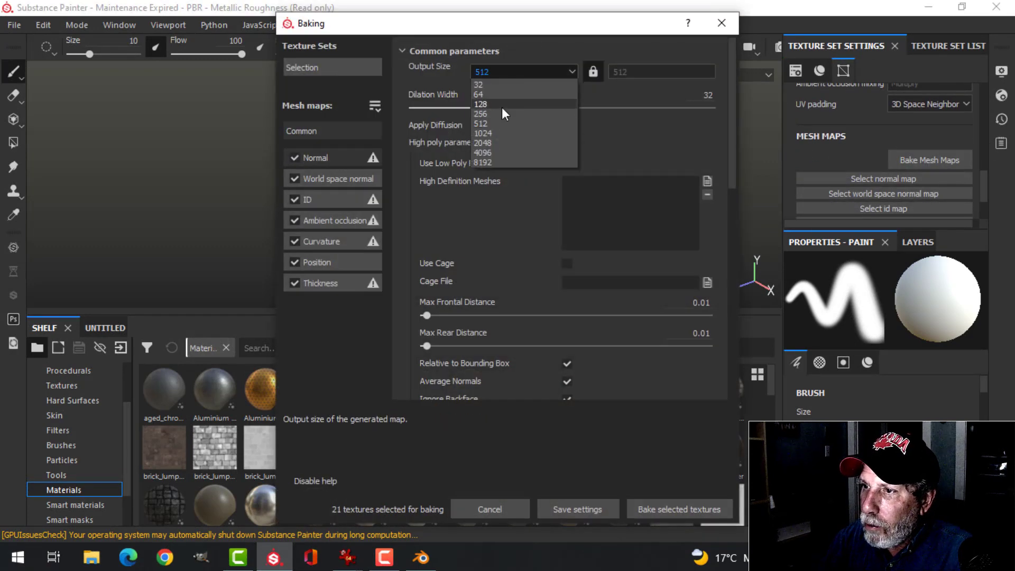
click(496, 142)
click(294, 200)
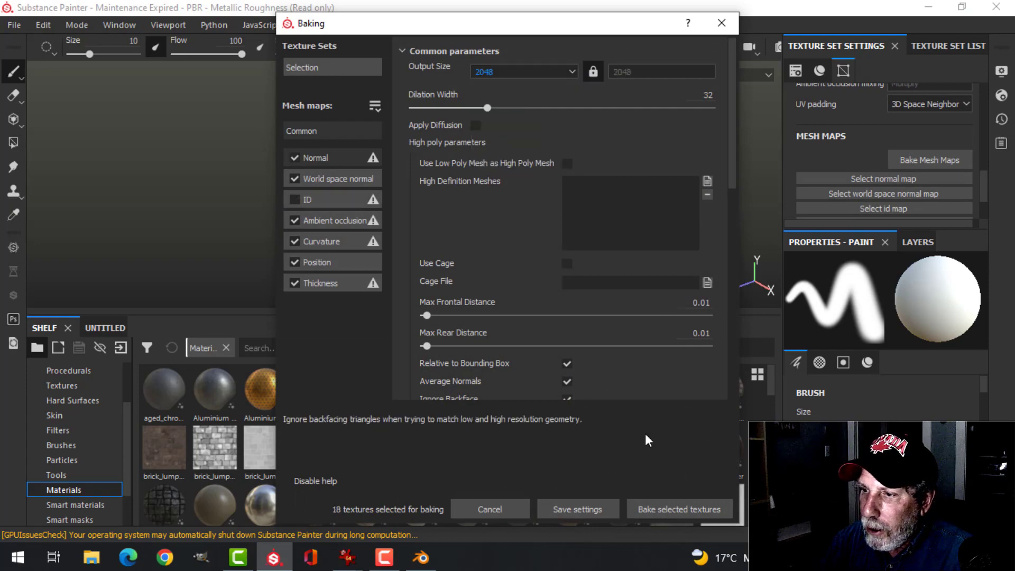
click(681, 510)
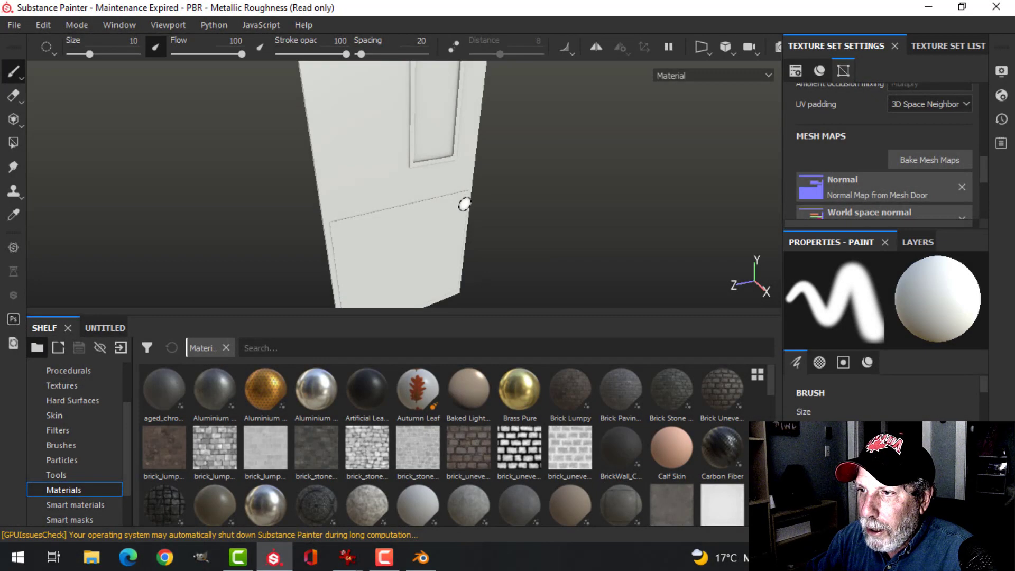
Step: Delete the Door texture set's default layer, search the materials for "metal", and apply Steel Painted to the door
alt+drag(464, 204, 459, 187)
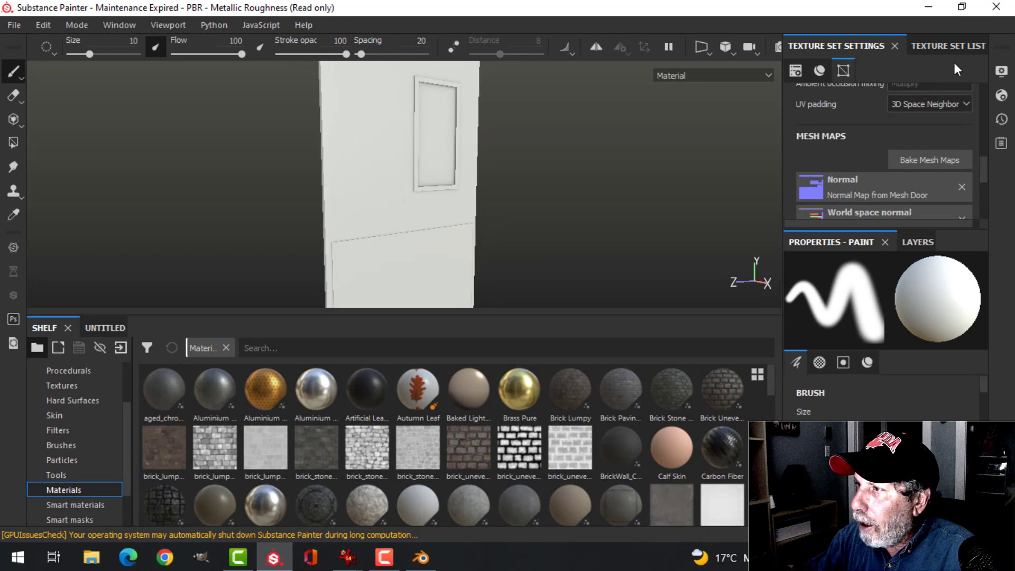
click(967, 46)
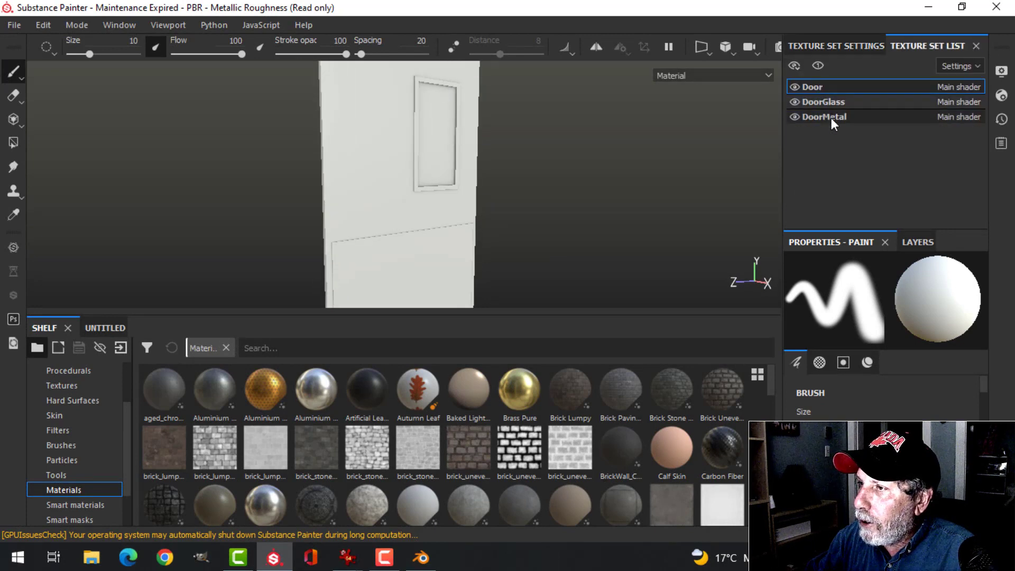
click(919, 241)
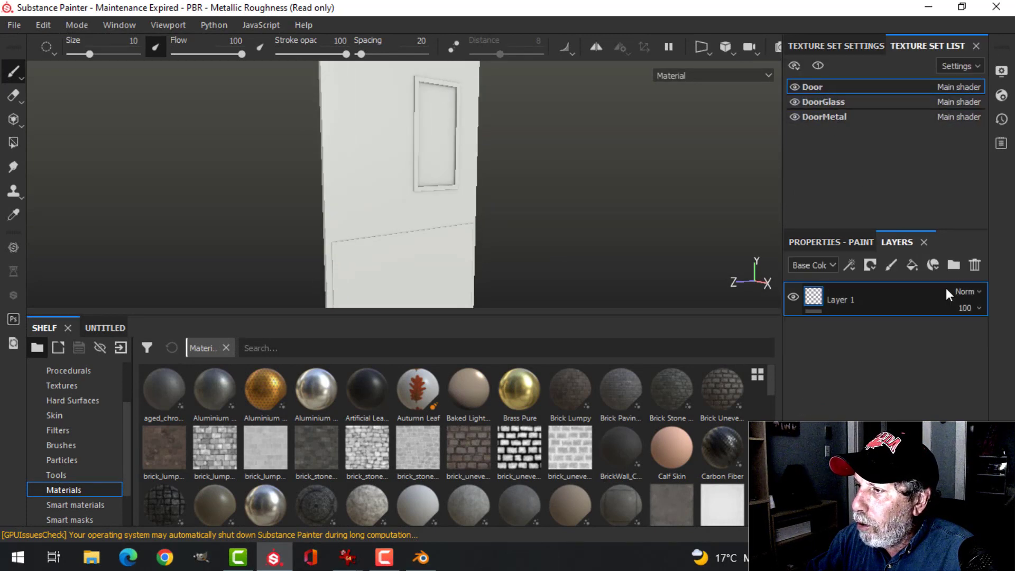
click(973, 264)
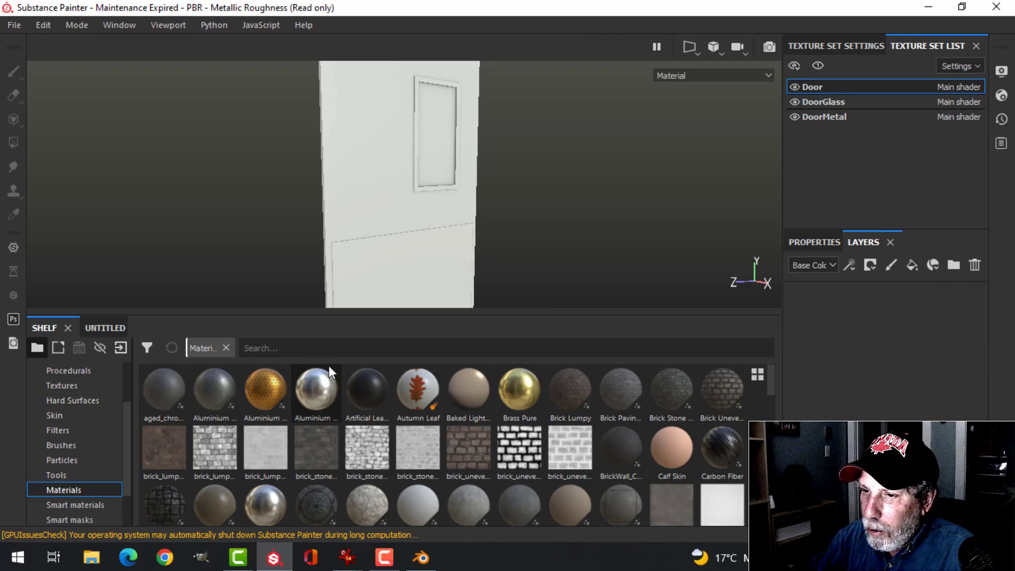
click(331, 346)
text(metal)
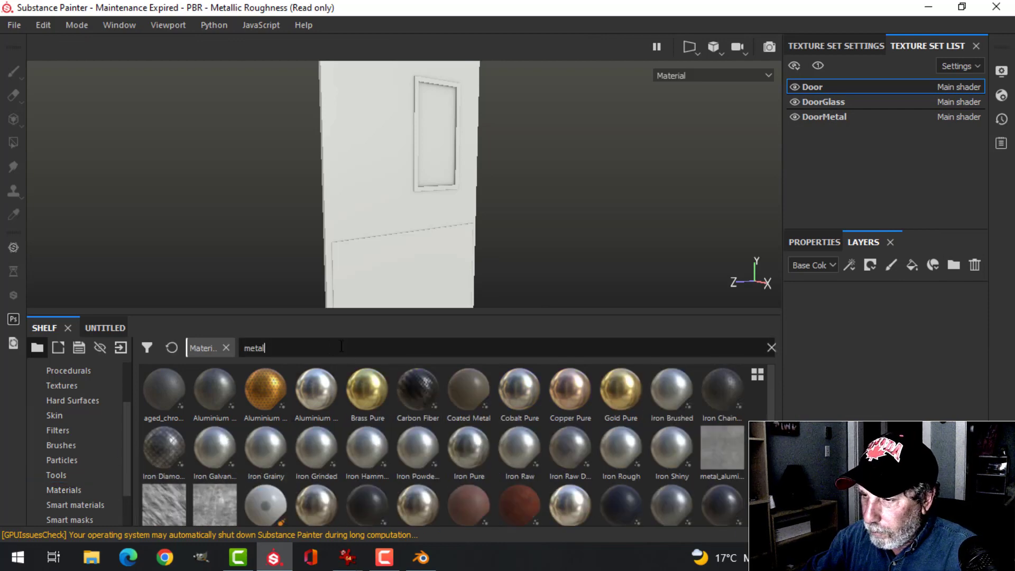
scroll(617, 464, down, 1)
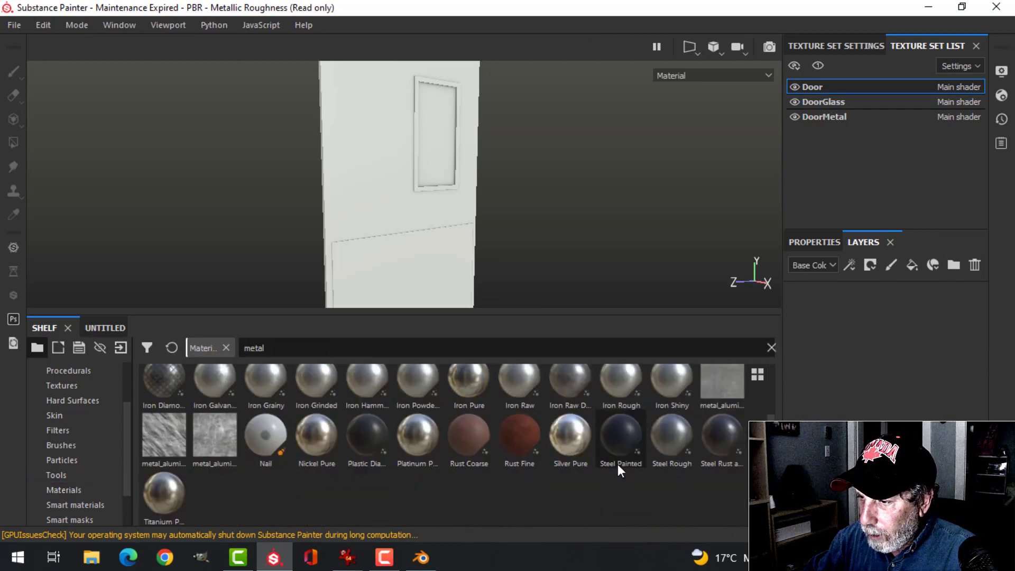
mouse_move(621, 442)
mouse_down()
mouse_move(842, 355)
mouse_move(491, 208)
mouse_move(501, 195)
mouse_up()
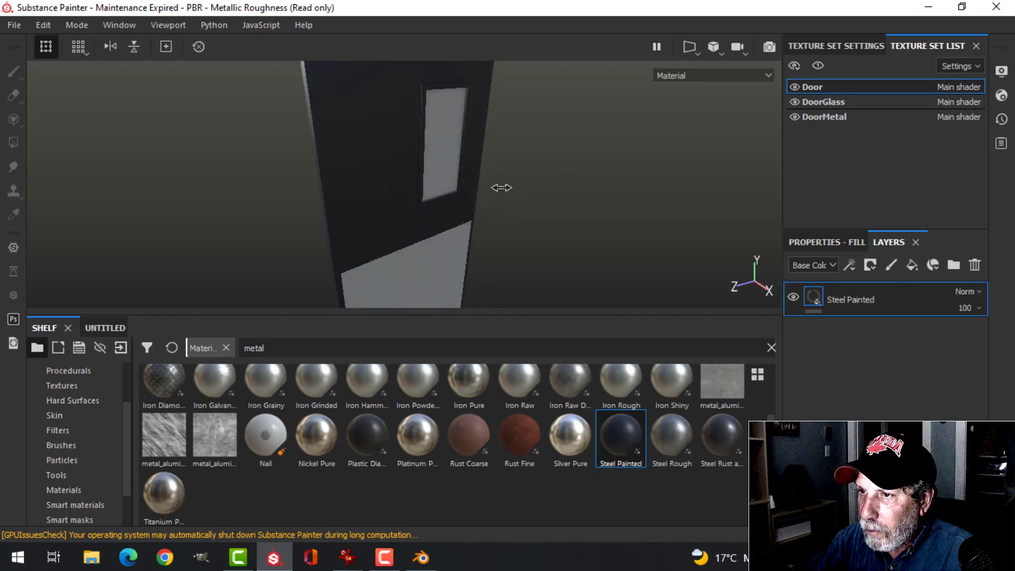
Step: Set the Steel Painted fill's UV scale to 10 and check the surface on the door
click(825, 242)
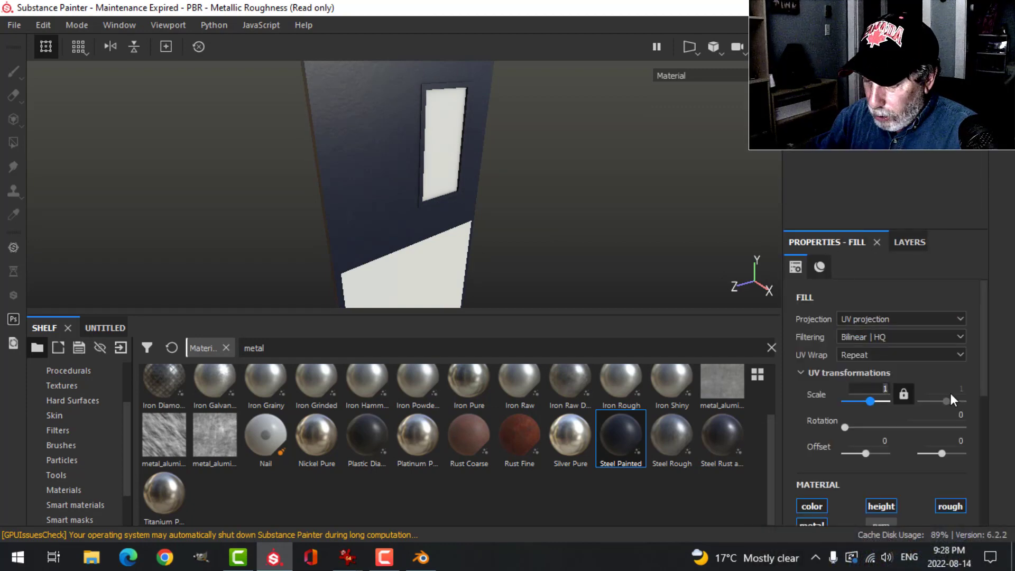
text(0)
key(Return)
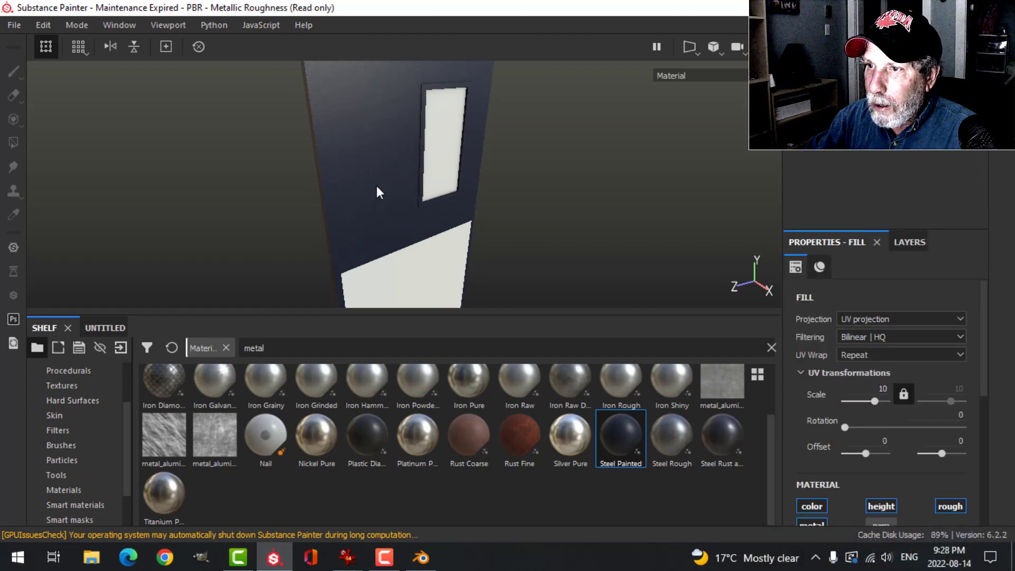
scroll(377, 183, up, 4)
alt+drag(331, 155, 529, 208)
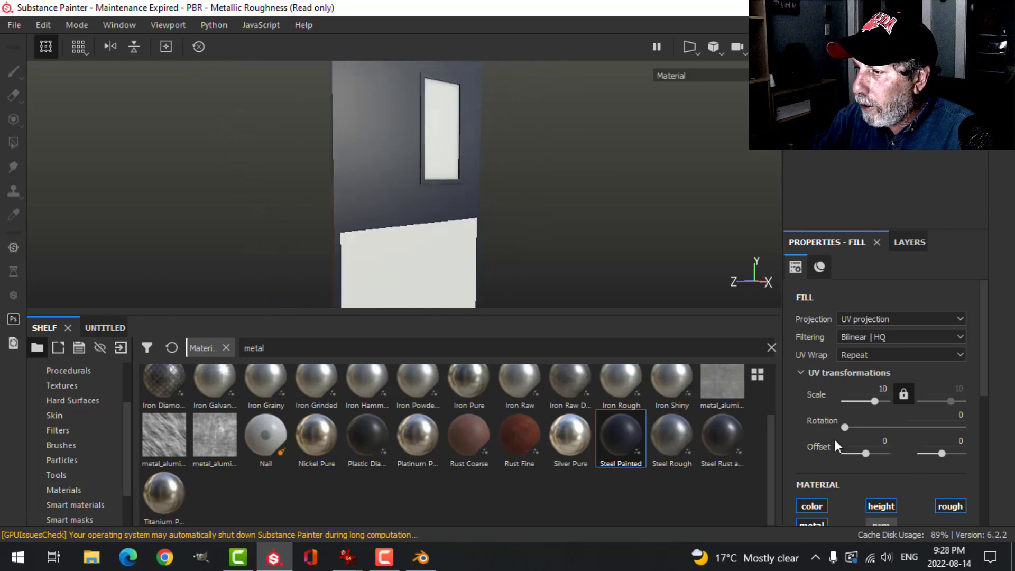
Step: Change the Steel Painted material's paint color to a dark teal
scroll(840, 453, down, 5)
click(894, 406)
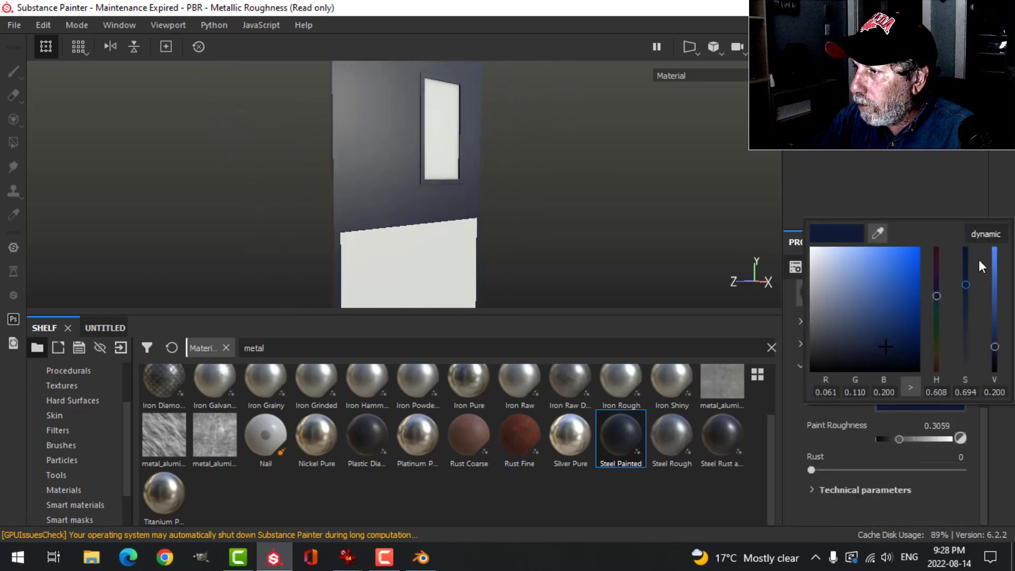
mouse_move(939, 312)
mouse_down()
mouse_move(882, 317)
mouse_move(883, 331)
mouse_move(937, 310)
mouse_up()
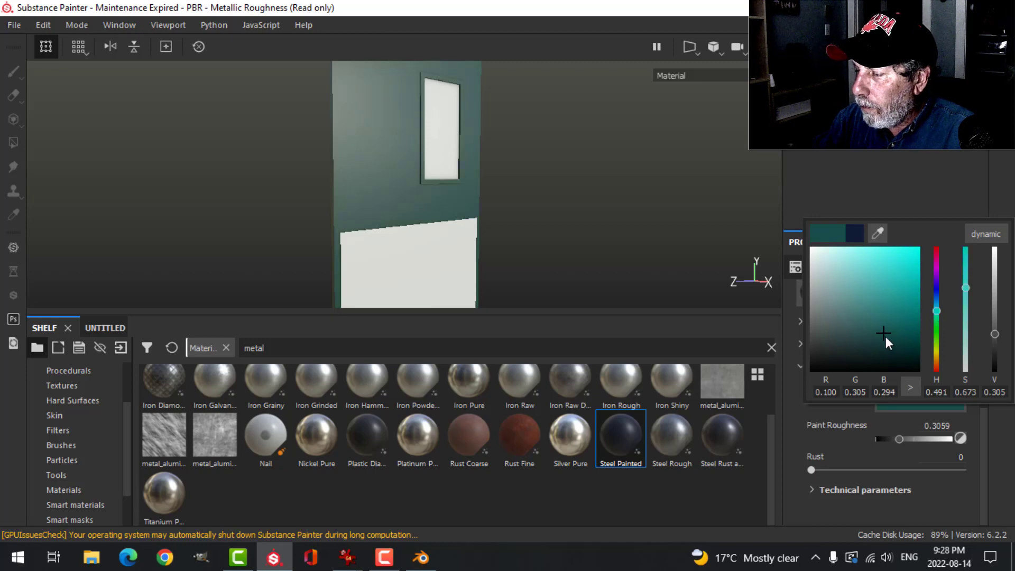
drag(887, 339, 884, 330)
alt+drag(607, 244, 579, 227)
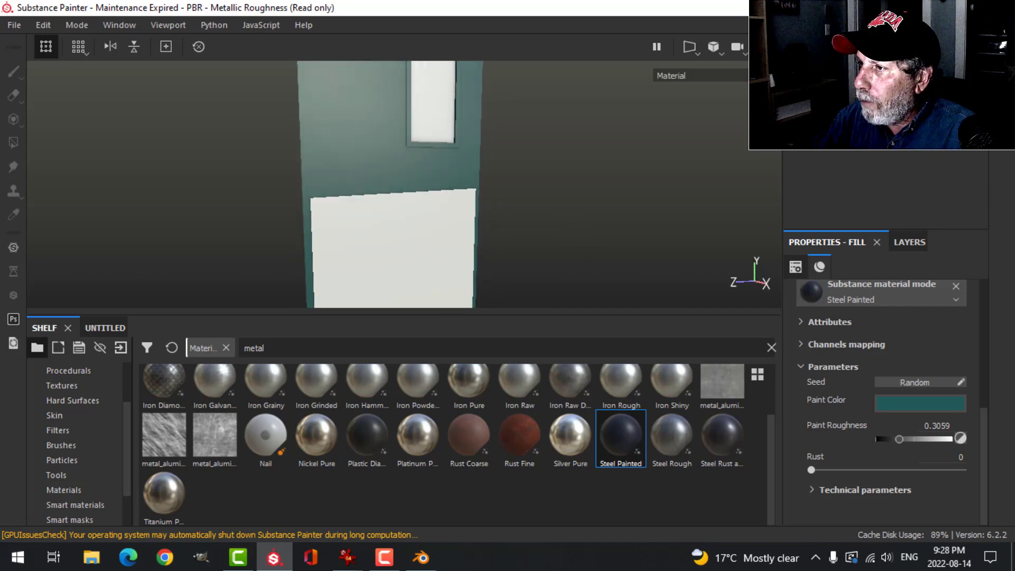
Step: Delete the DoorMetal texture set's default layer and try the Steel Rough material on the kick plate
key(1)
click(910, 242)
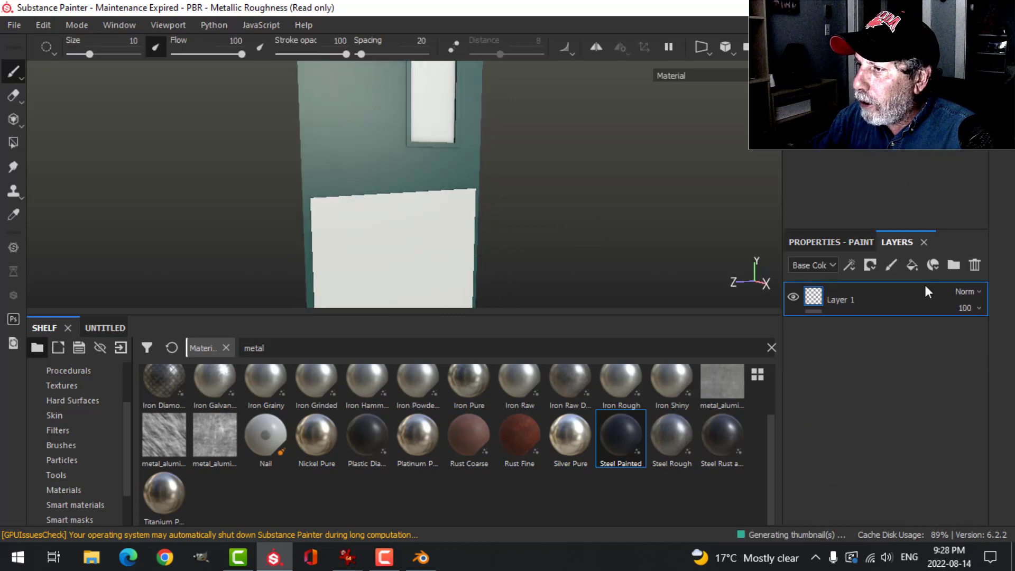
click(975, 264)
drag(672, 436, 539, 229)
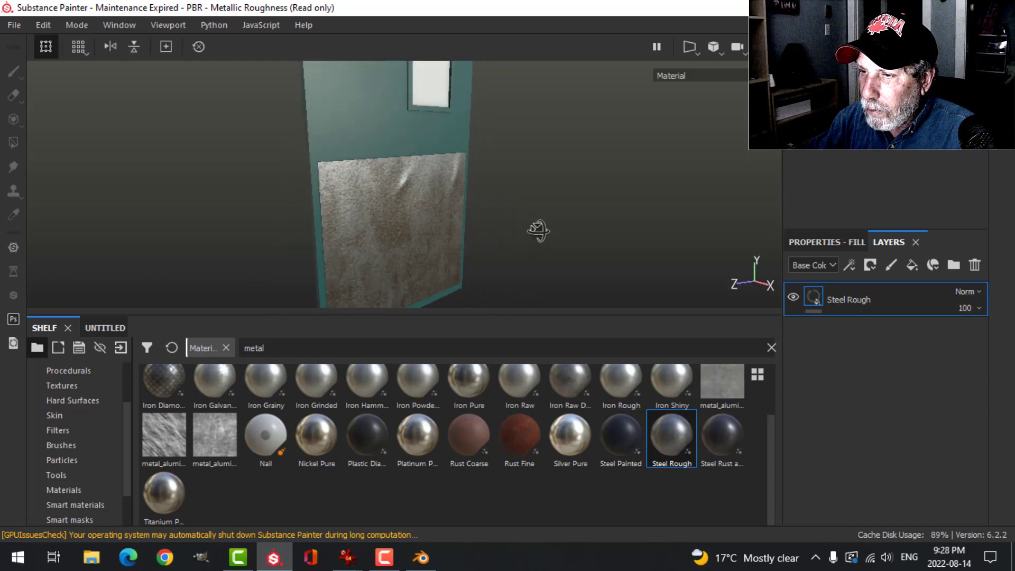
Step: Try Iron Raw Damaged on the kick plate in place of Steel Rough
click(975, 264)
drag(567, 401, 878, 302)
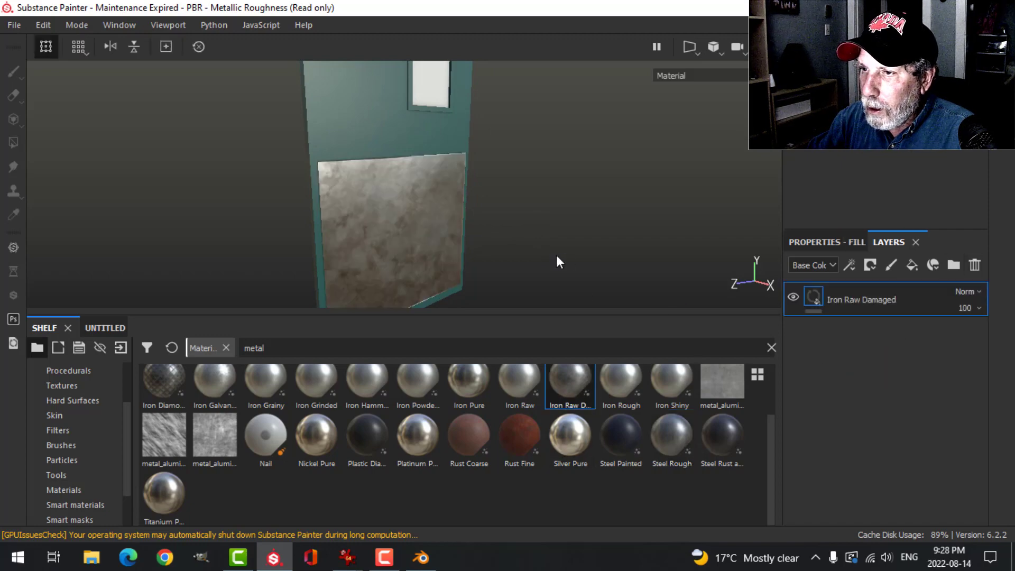
mouse_move(557, 254)
alt+mouse_down()
mouse_move(546, 229)
mouse_move(456, 200)
mouse_move(515, 225)
mouse_move(513, 233)
mouse_move(469, 240)
mouse_move(349, 228)
mouse_move(449, 224)
mouse_move(490, 241)
alt+mouse_up()
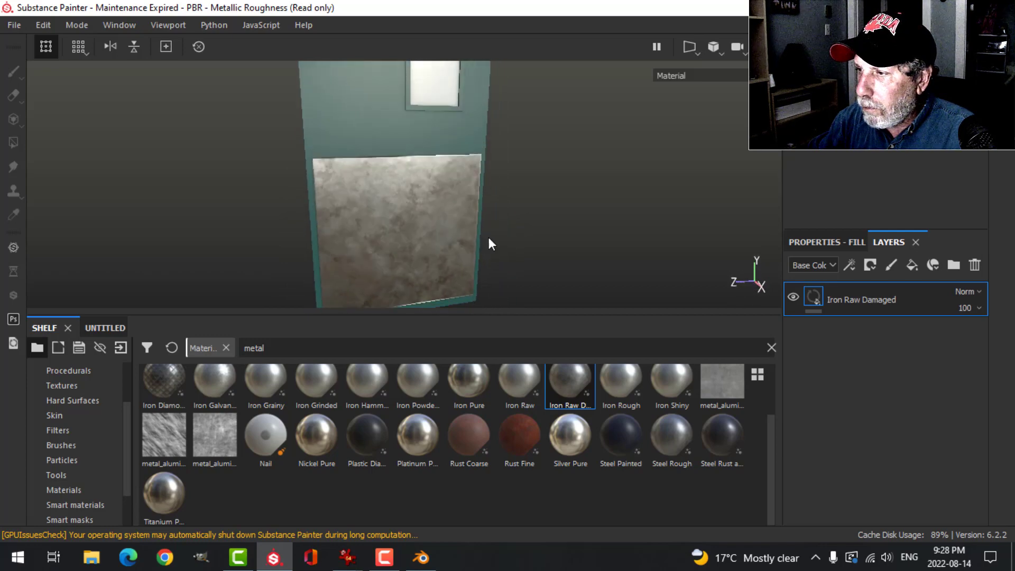
Step: Remove the Iron Raw Damaged layer and apply Iron Rough to the kick plate
key(Delete)
drag(618, 382, 793, 347)
alt+drag(526, 227, 590, 236)
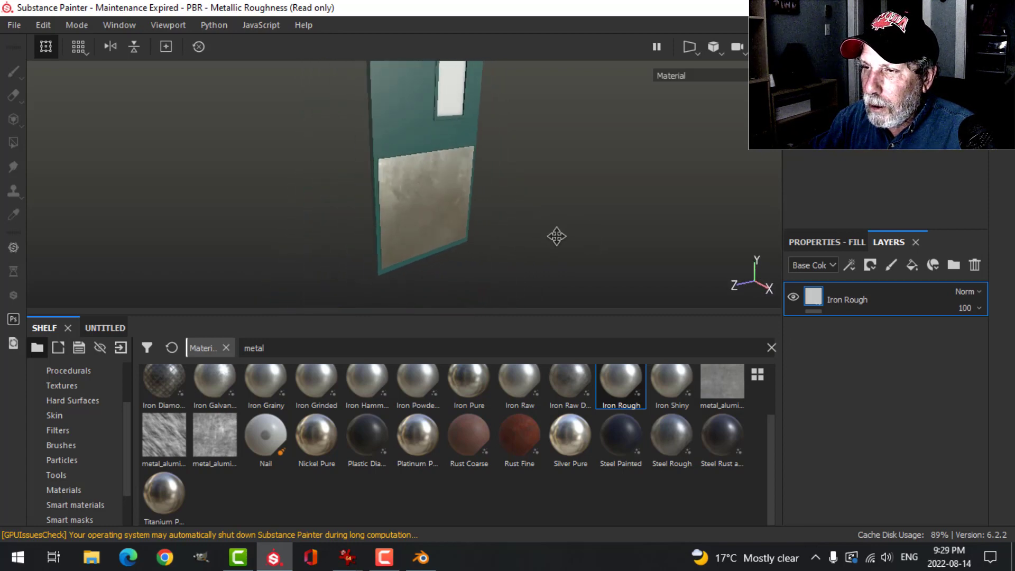
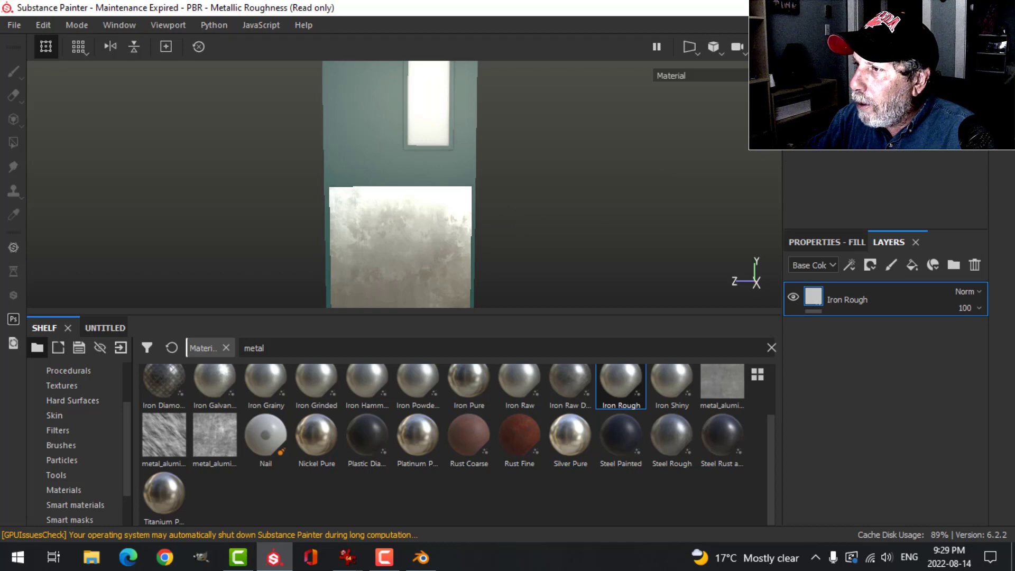
Step: Add a fill layer with a black mask above Steel Painted in the Door texture set
click(913, 265)
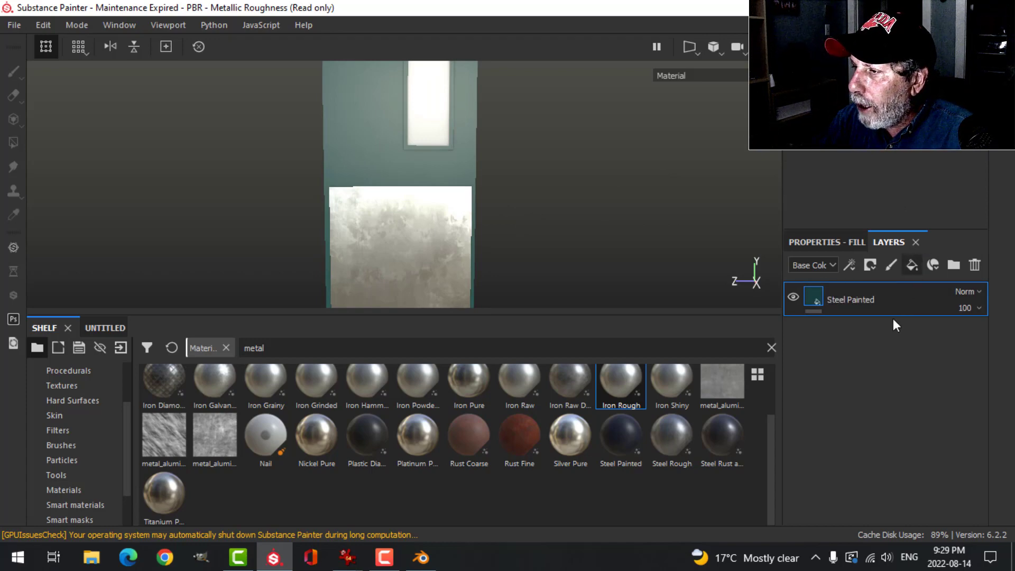
click(871, 265)
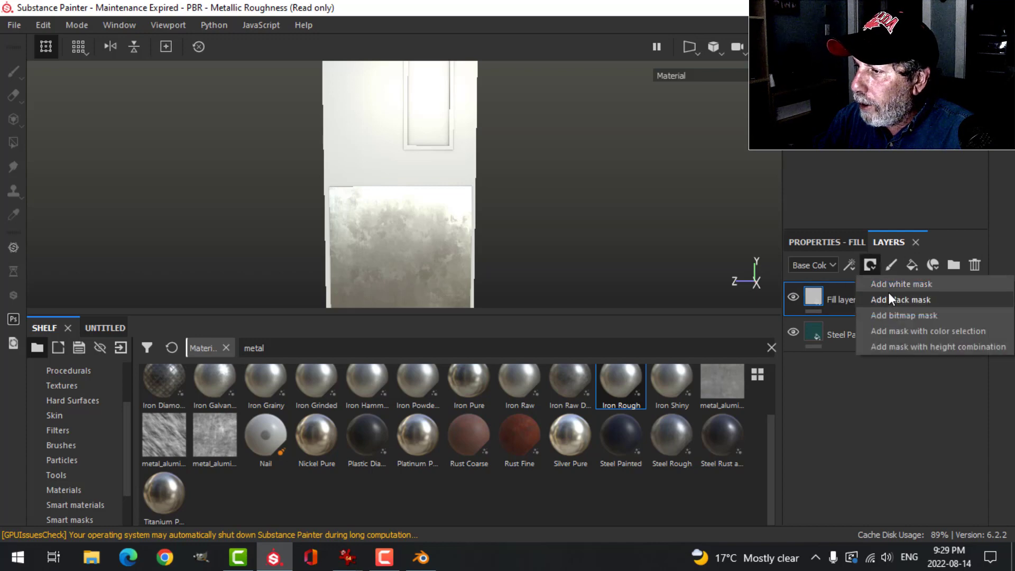
click(888, 293)
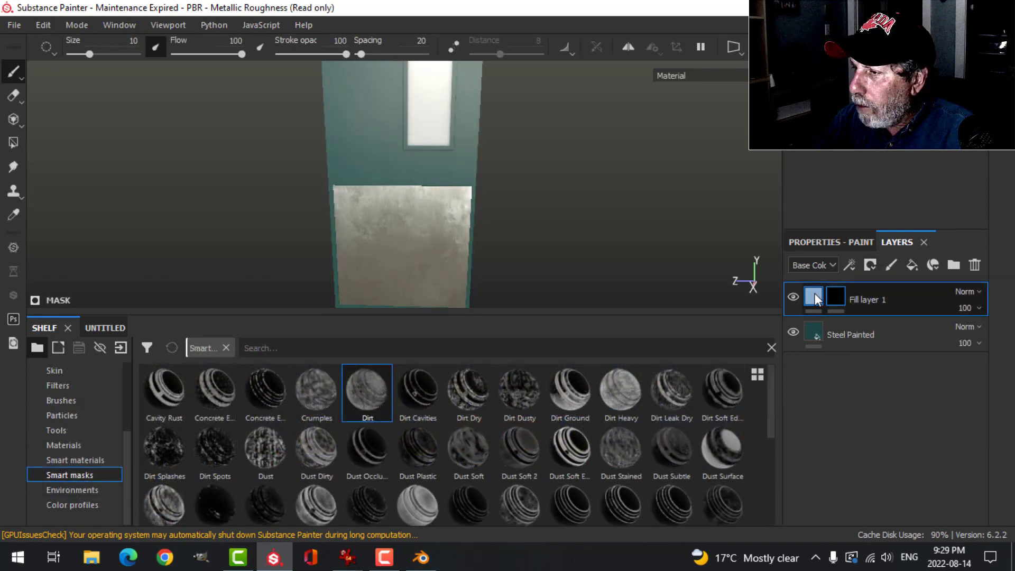
Step: Limit the new fill layer to the height channel and set its height to about -0.27
click(814, 294)
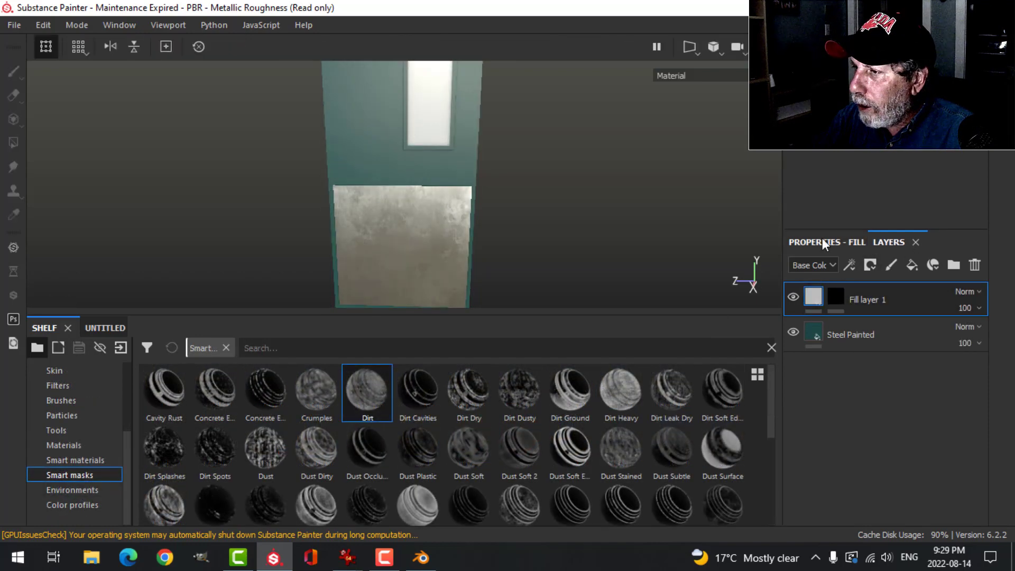
click(825, 242)
scroll(837, 328, up, 5)
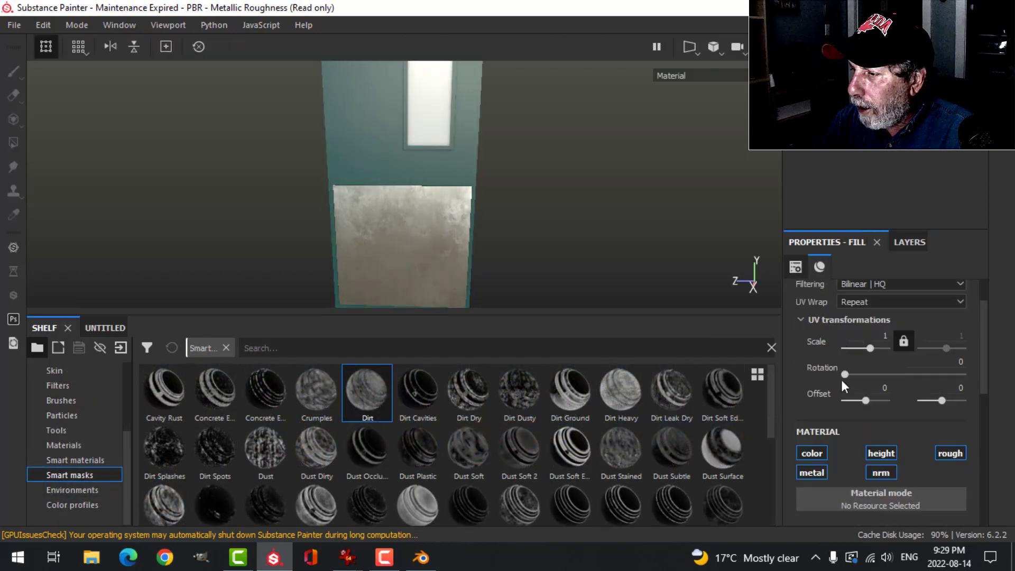
click(878, 453)
scroll(902, 445, down, 3)
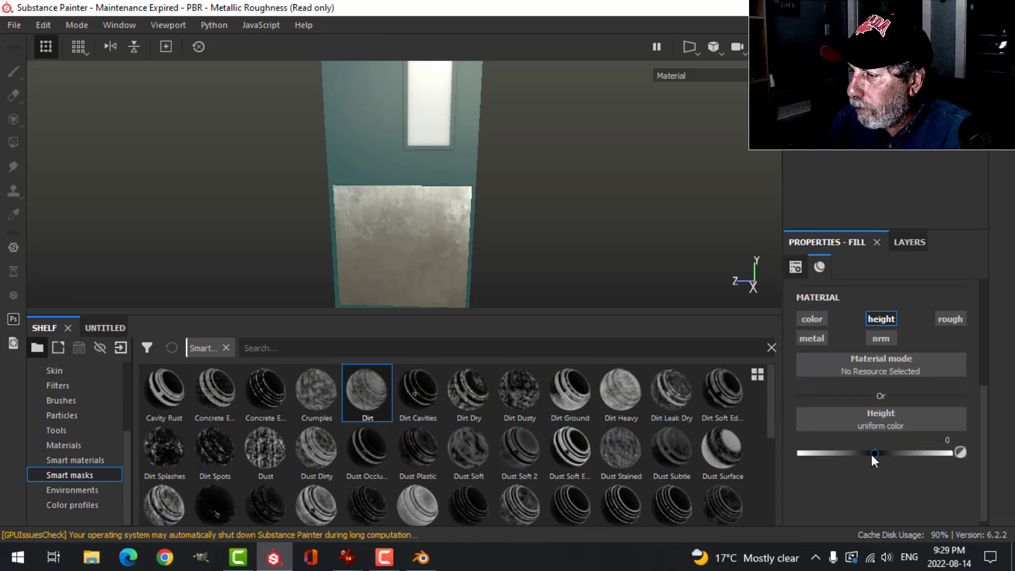
drag(873, 453, 853, 453)
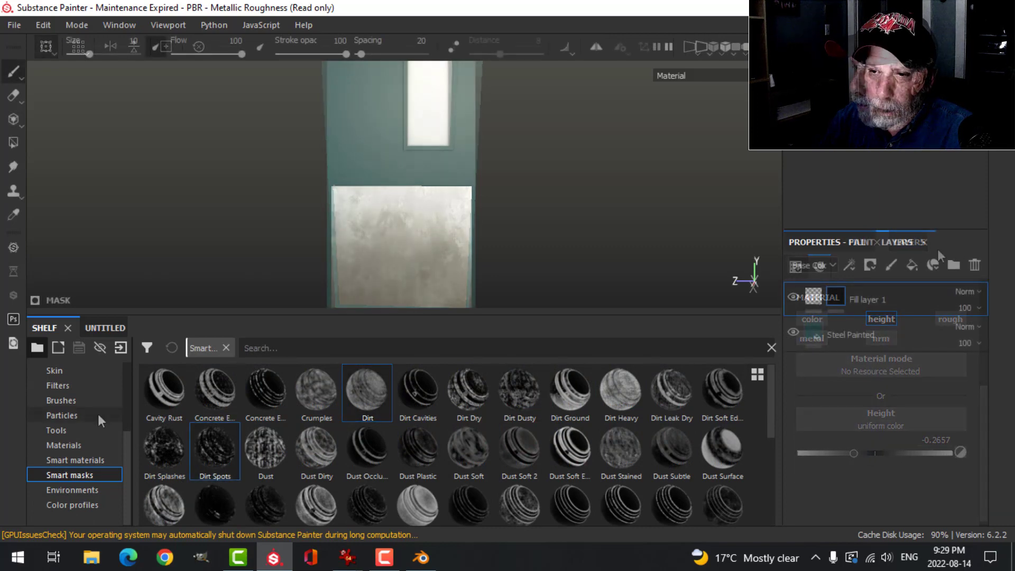
Step: Find the dirt alphas and stamp a Dirt Spots alpha into the height mask on the door's left side and at the window's lower-right corner
scroll(98, 414, up, 3)
click(74, 400)
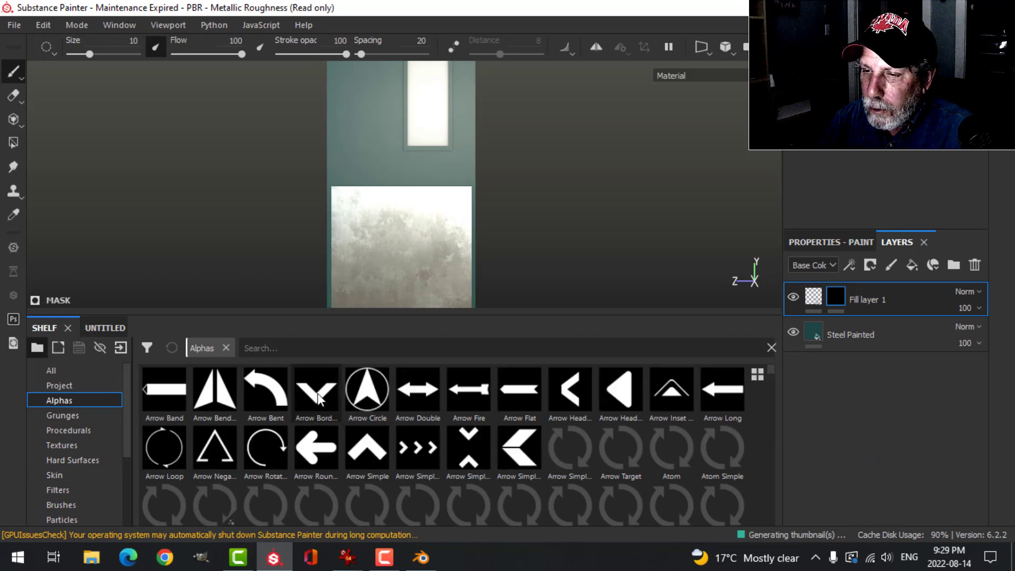
click(319, 354)
text(dirt)
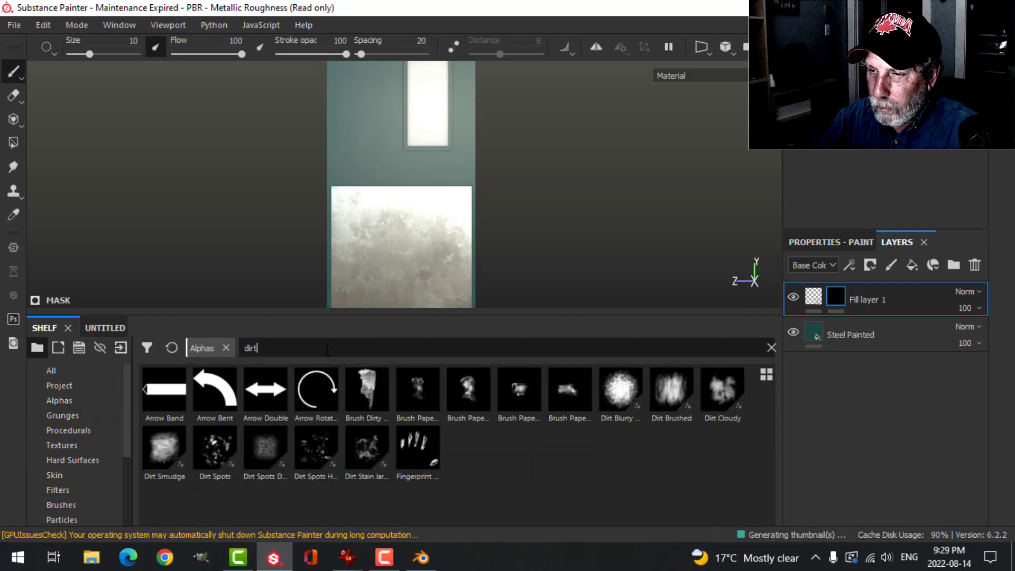
click(328, 456)
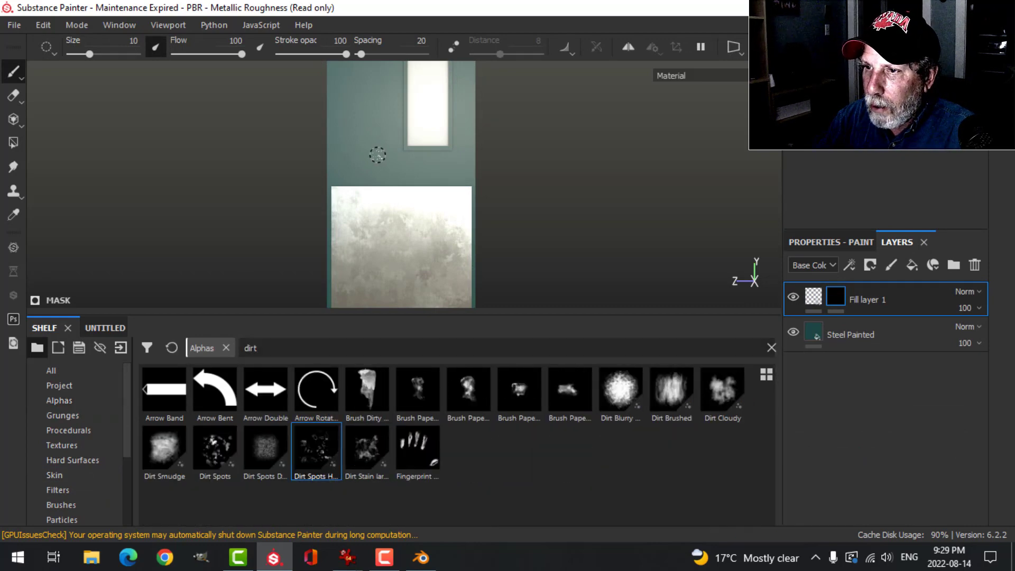
mouse_move(366, 149)
alt+mouse_down()
mouse_move(421, 168)
mouse_move(469, 154)
mouse_move(502, 181)
mouse_move(483, 176)
alt+mouse_up()
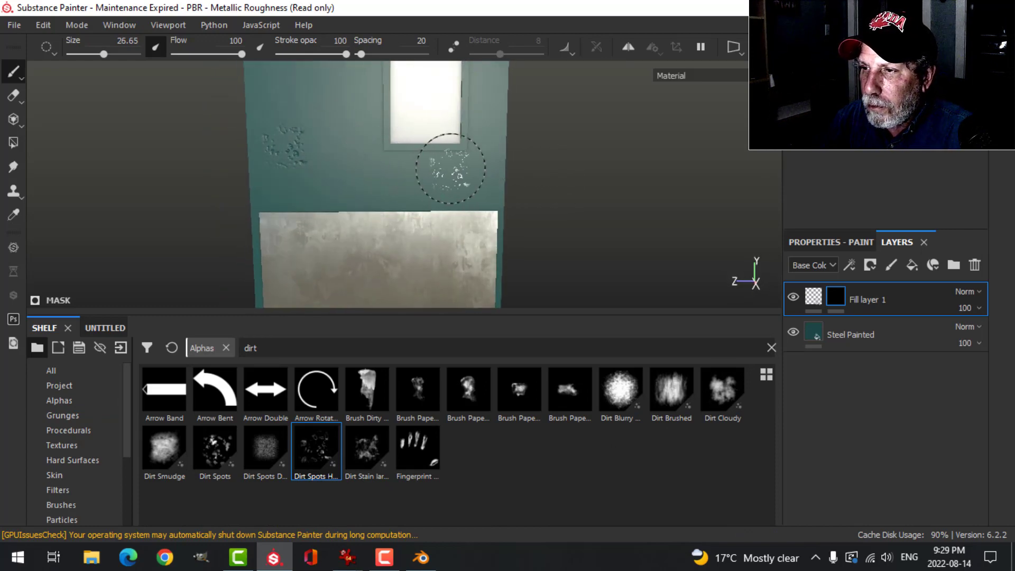
alt+drag(550, 159, 560, 233)
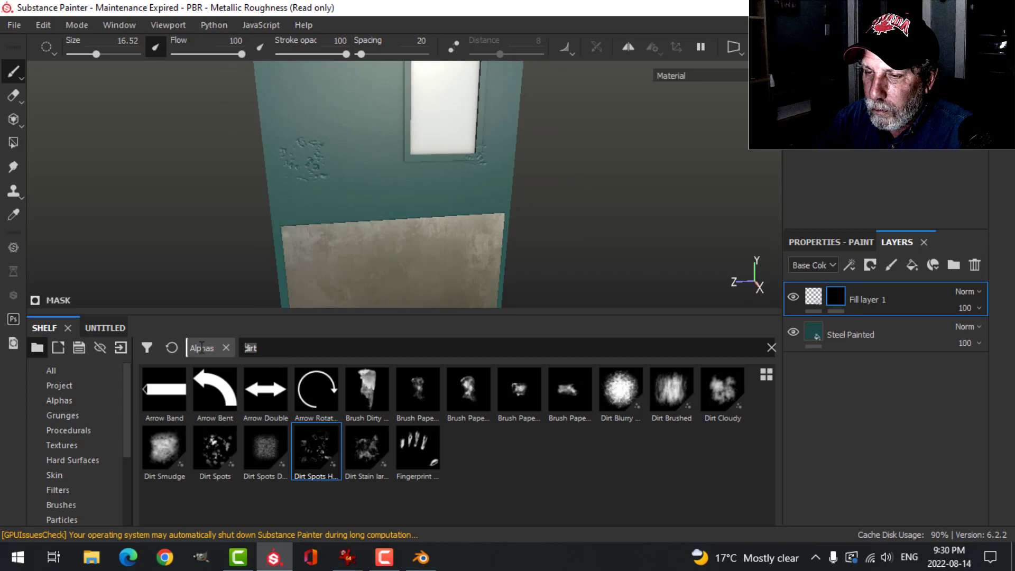
Step: Stamp a speckled Kyle Brush alpha at a brush size of about 70 just above the right end of the kick plate
key(BackSpace)
key(BackSpace)
key(BackSpace)
key(BackSpace)
scroll(437, 469, down, 3)
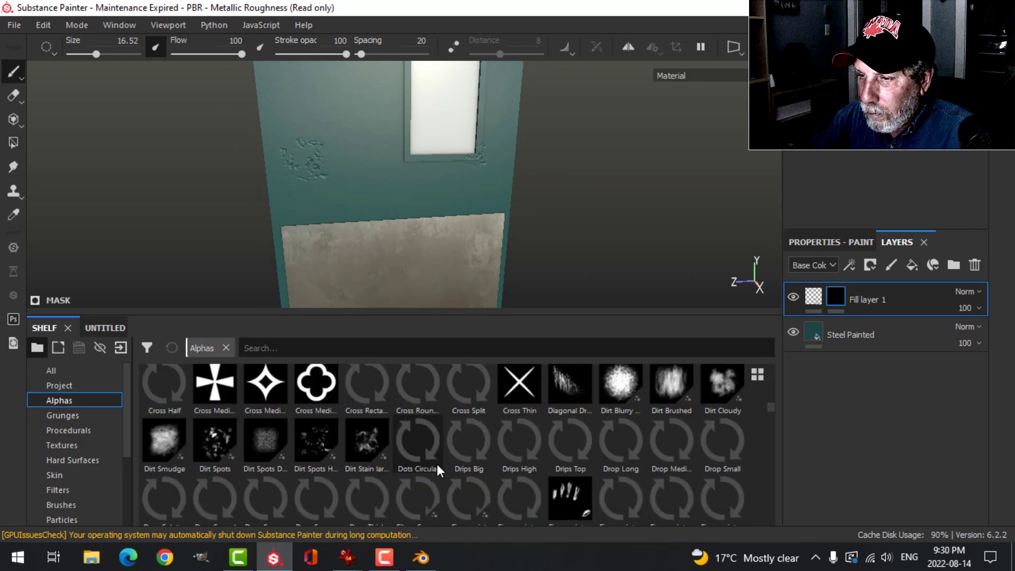
scroll(356, 452, down, 3)
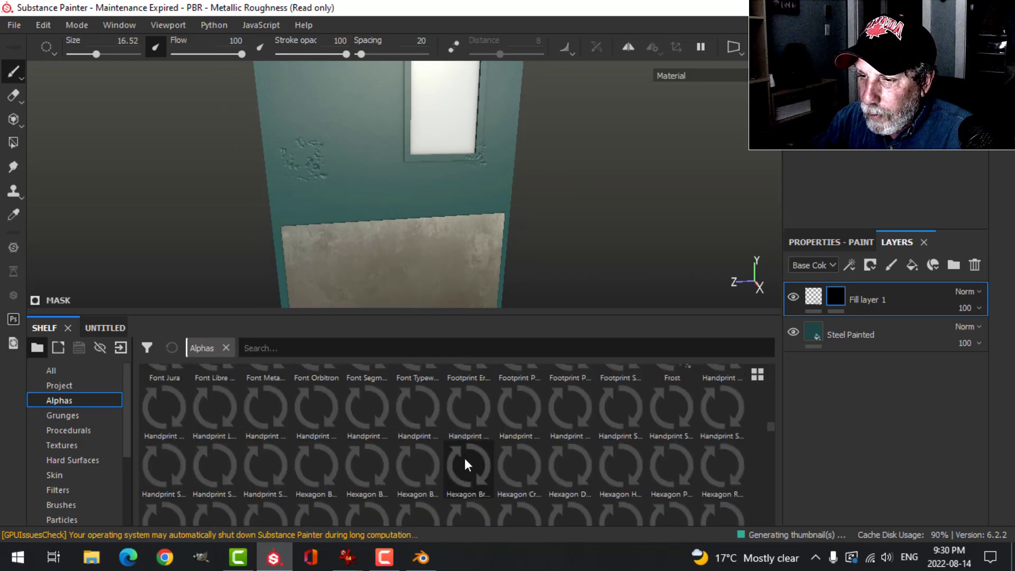
scroll(397, 459, down, 3)
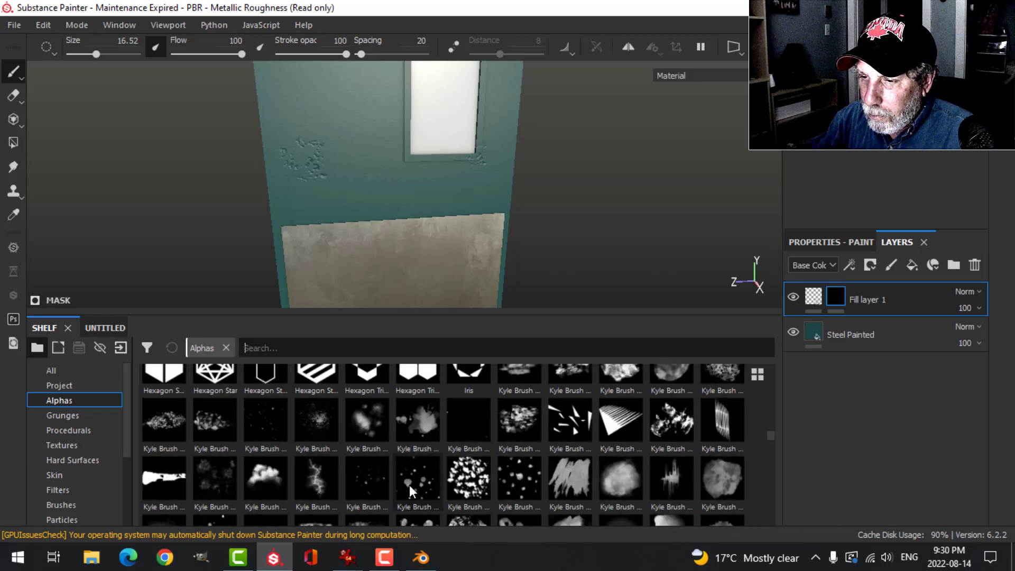
click(383, 483)
ctrl+right_drag(340, 168, 380, 168)
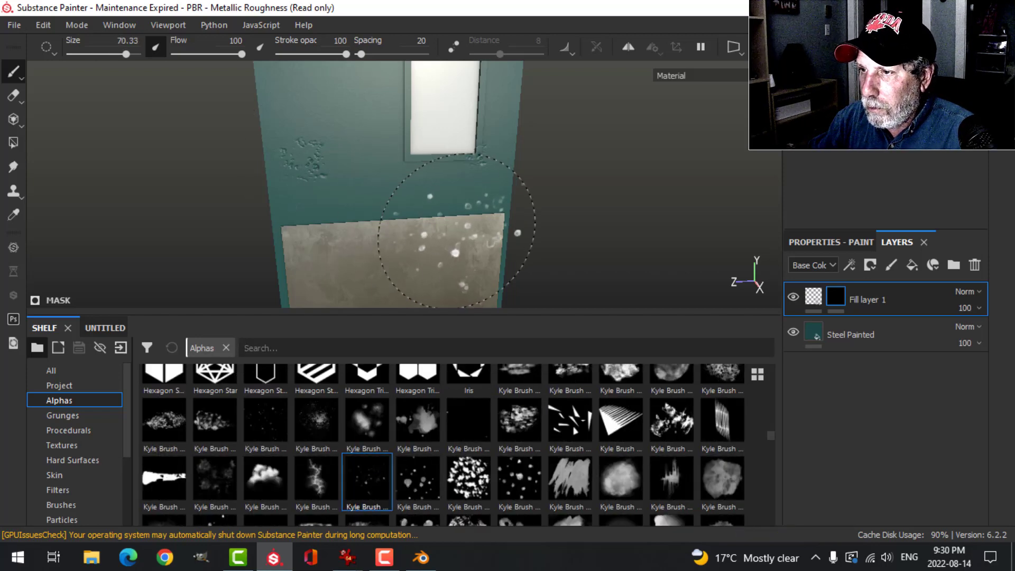
alt+drag(584, 216, 561, 212)
ctrl+right_drag(561, 211, 537, 193)
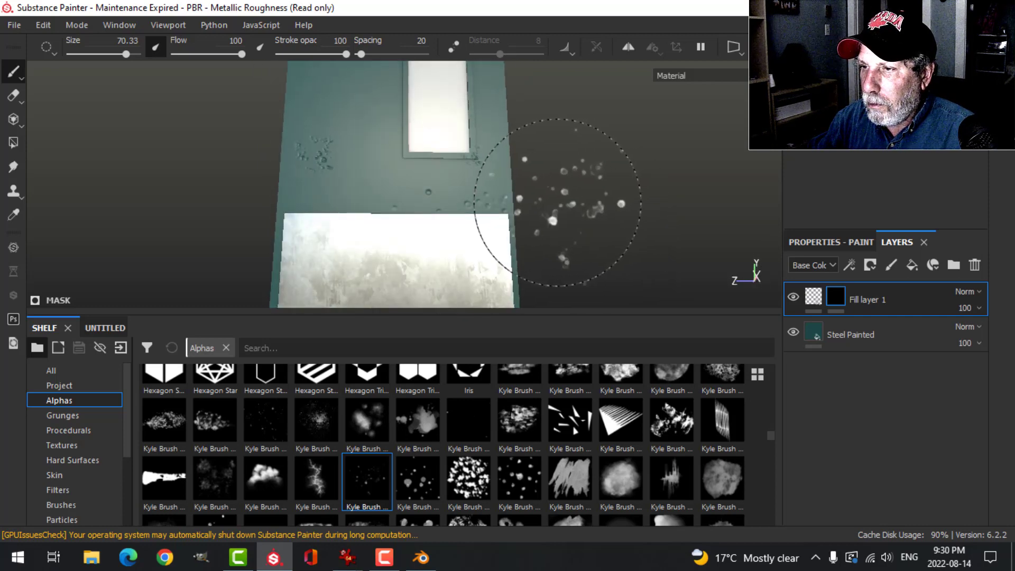
alt+drag(505, 211, 609, 243)
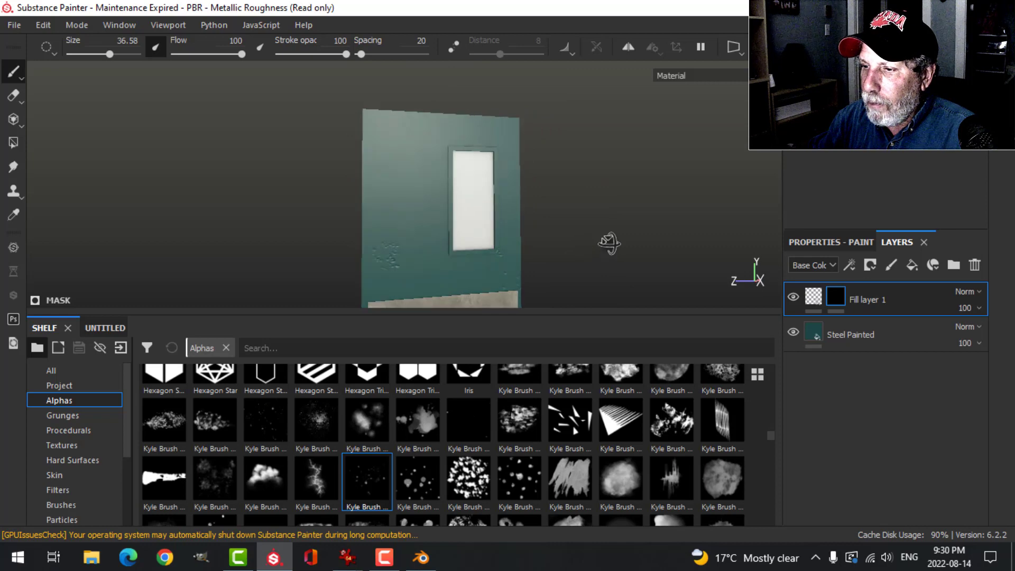
Step: Try stamping a Kyle Brush splatter alpha above the window at a brush size of about 37
scroll(529, 458, down, 3)
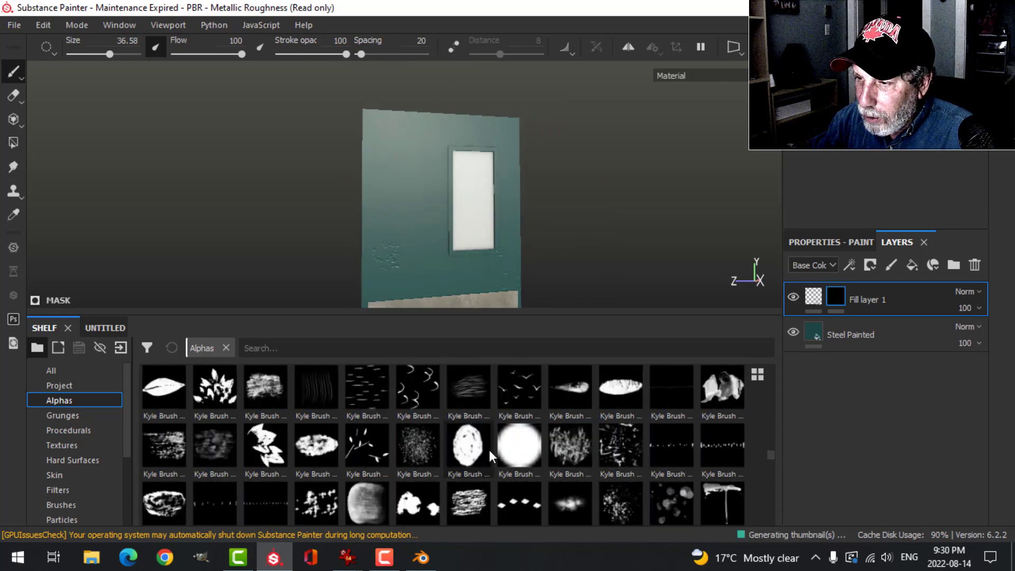
scroll(420, 438, up, 3)
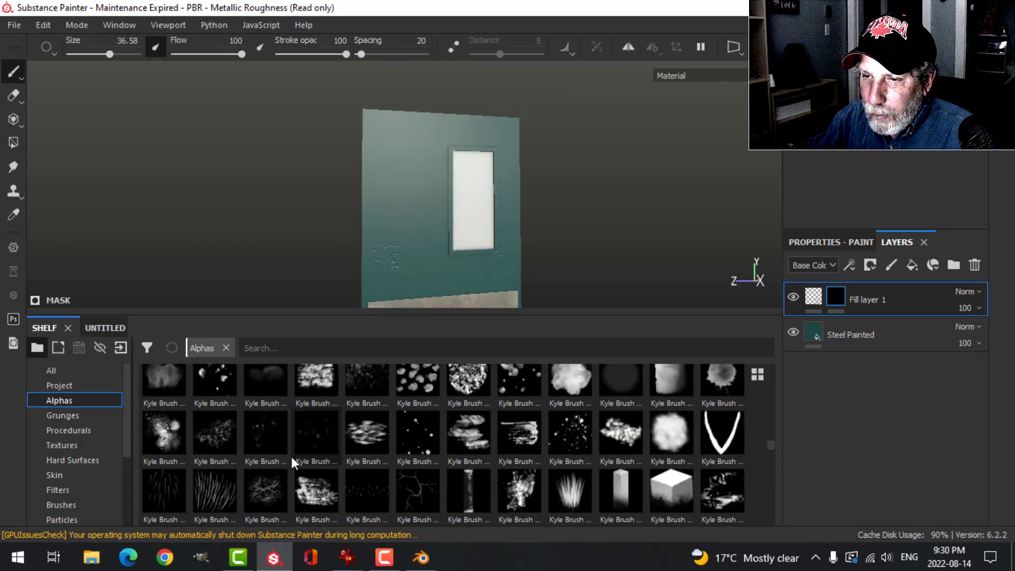
mouse_move(216, 386)
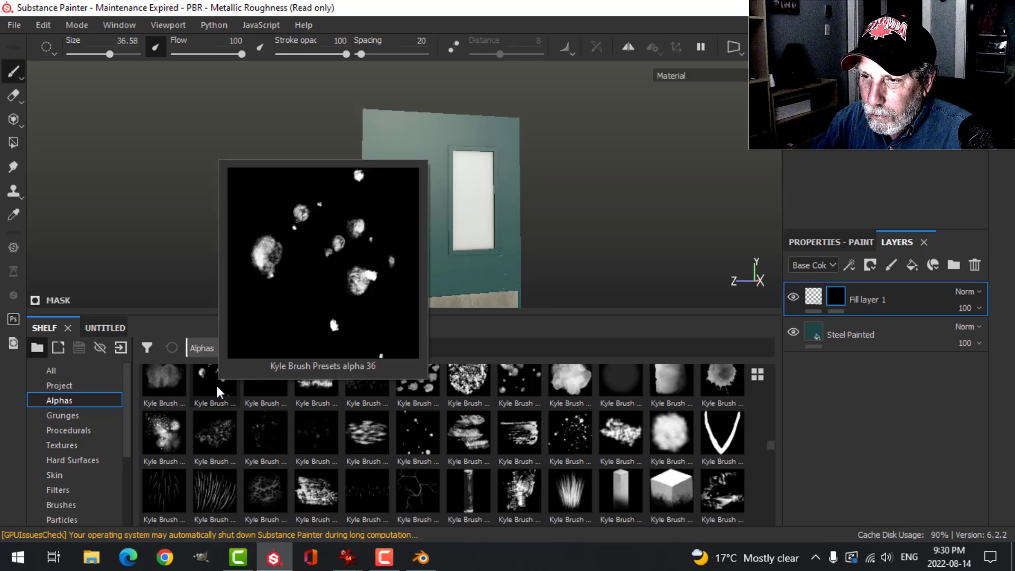
click(176, 441)
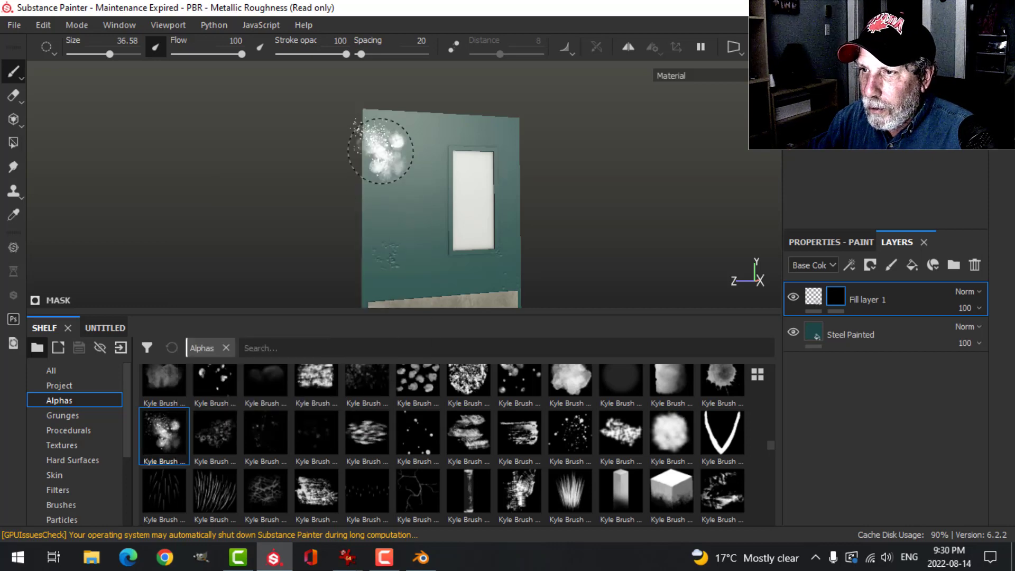
alt+drag(556, 170, 545, 187)
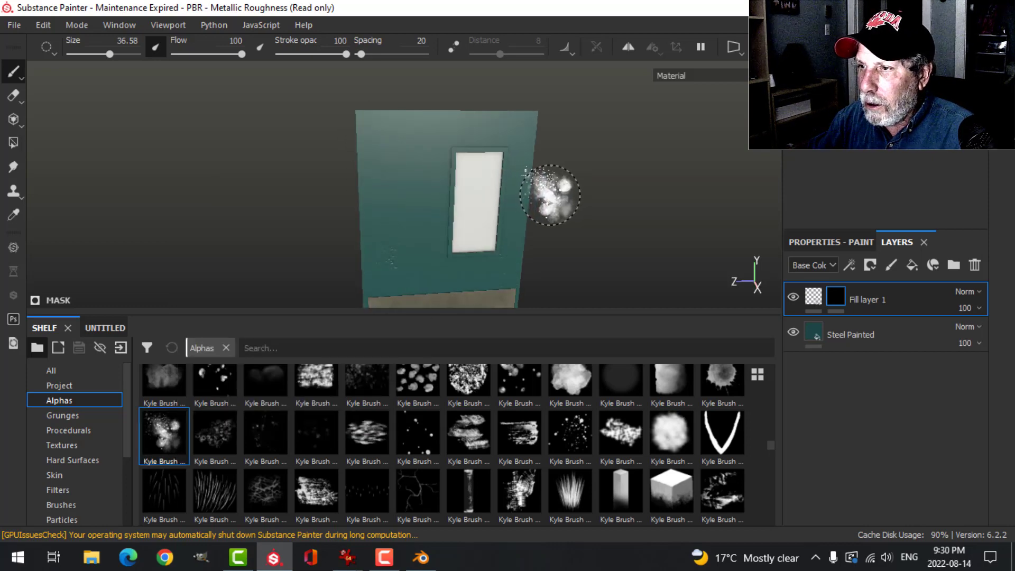
key(bracketright)
key(bracketright)
key(bracketright)
key(bracketright)
key(bracketright)
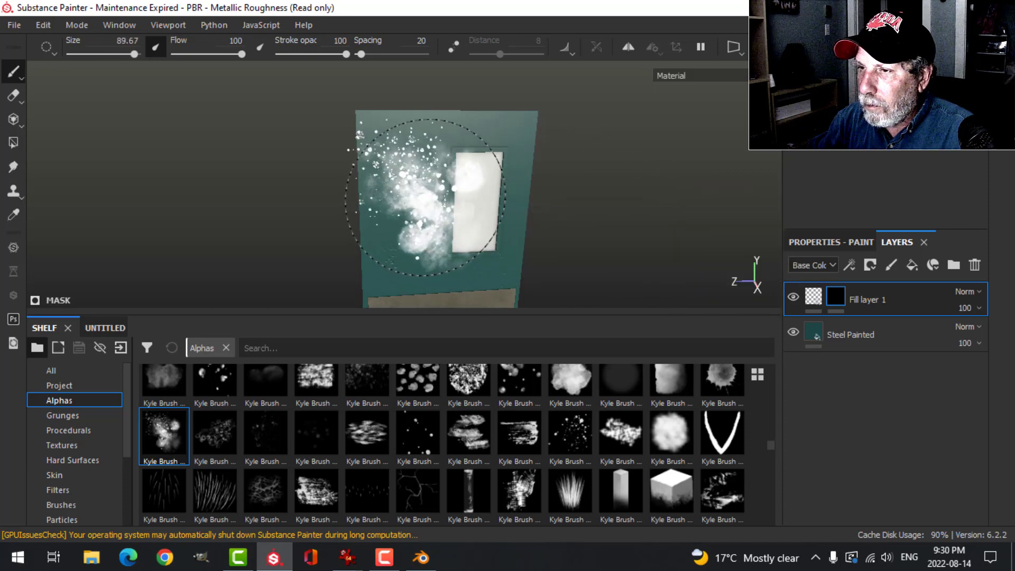
key(bracketleft)
key(bracketleft)
key(bracketleft)
key(bracketleft)
key(bracketleft)
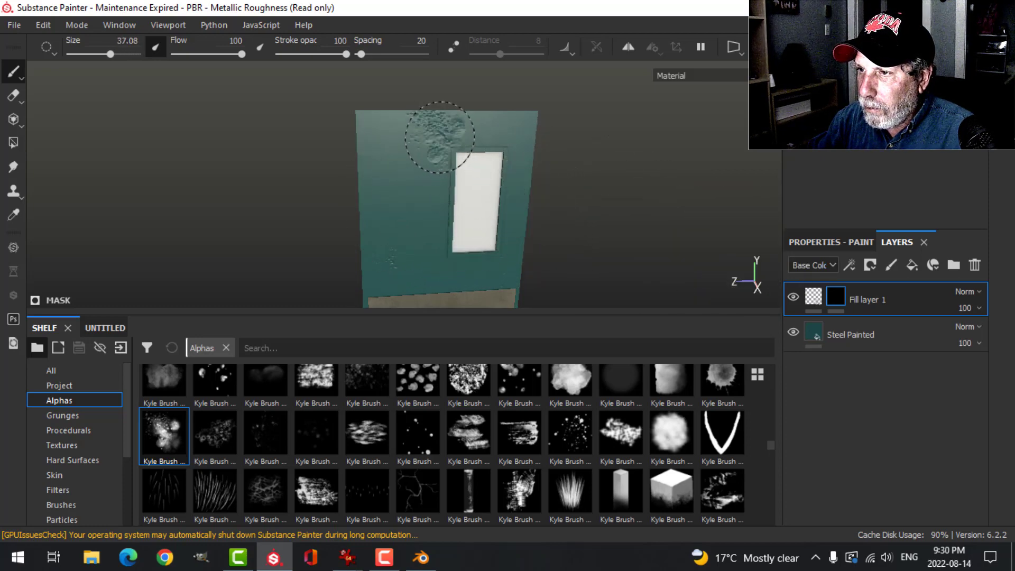
alt+drag(440, 137, 641, 193)
Step: Stamp a Dirt Stain alpha at the window's upper-right corner with a brush size of about 25 and flow of 88
click(429, 439)
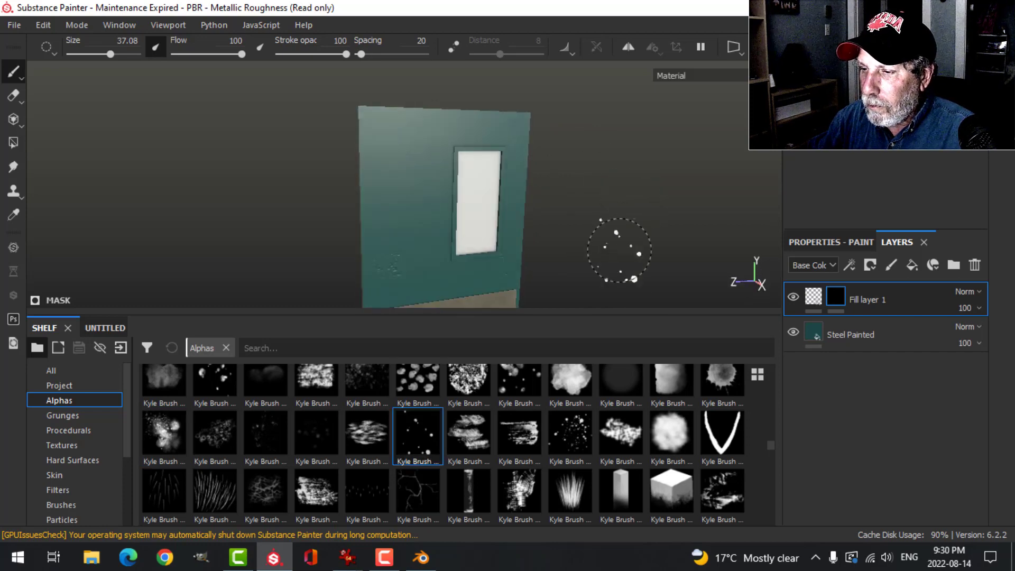
scroll(536, 460, down, 3)
scroll(534, 442, down, 3)
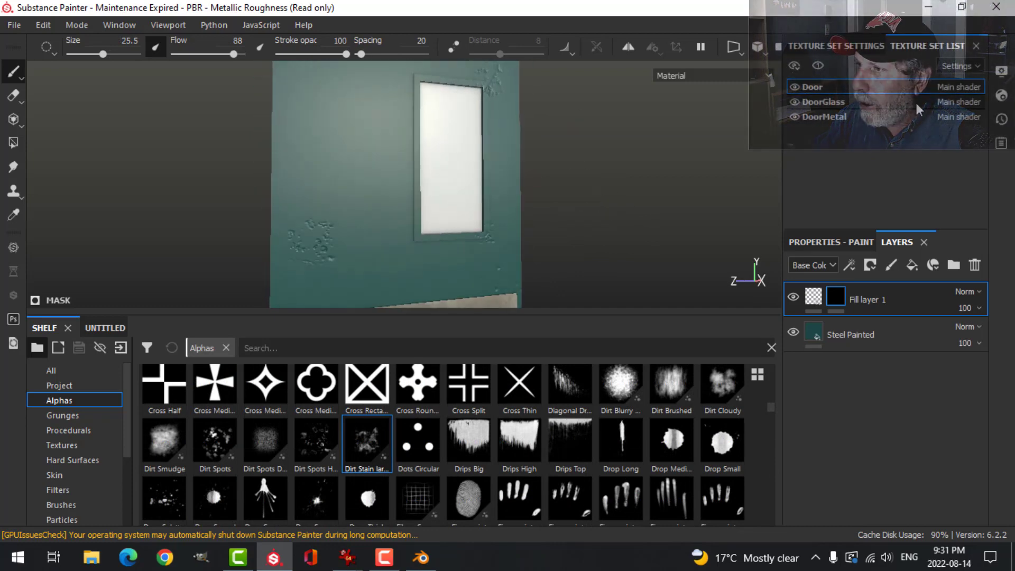
Step: Select the DoorGlass texture set and go through its pbr-metal-rough shader options, including pbr-metal-rough-with-alpha-blending
click(863, 101)
click(1001, 96)
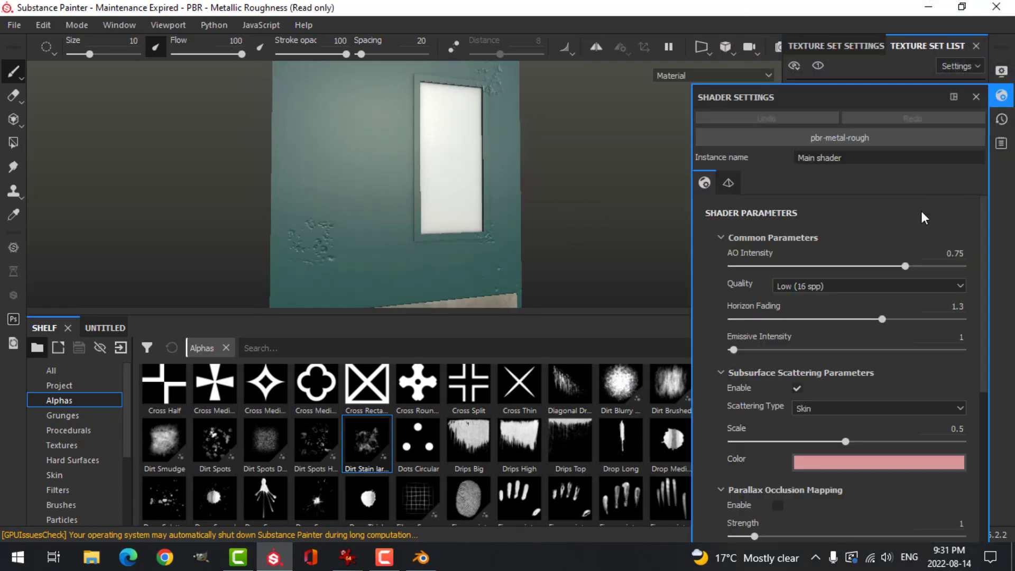
click(837, 138)
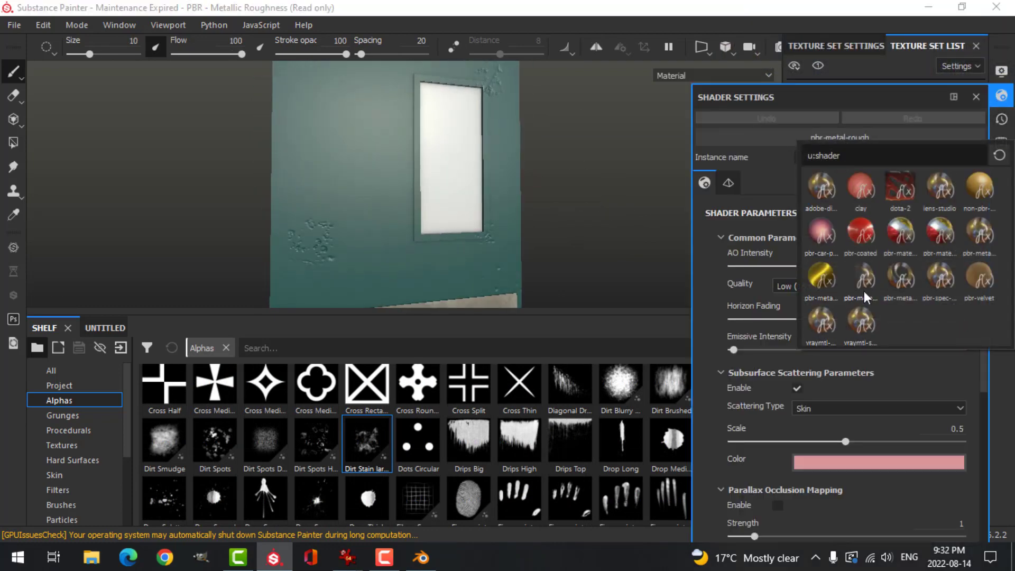
mouse_move(865, 282)
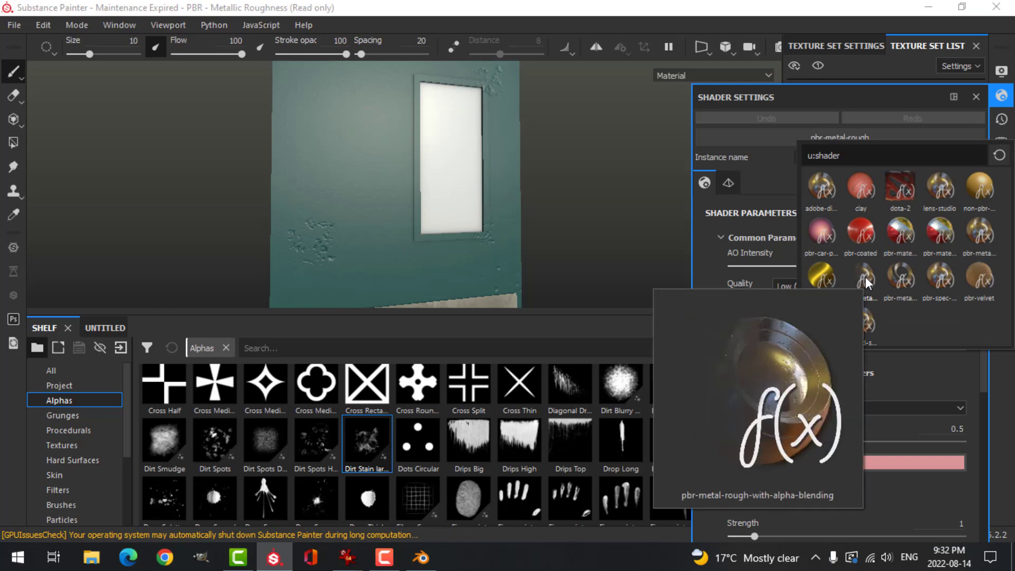
click(973, 235)
click(1007, 98)
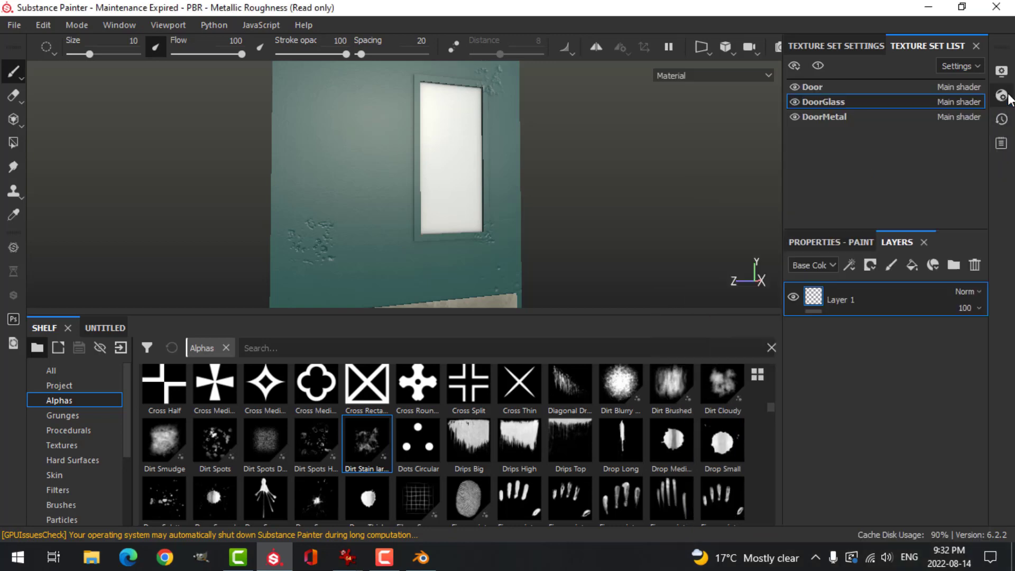
Step: Add an Opacity channel to the DoorGlass texture set and delete its empty Layer 1
click(851, 46)
scroll(988, 160, down, 3)
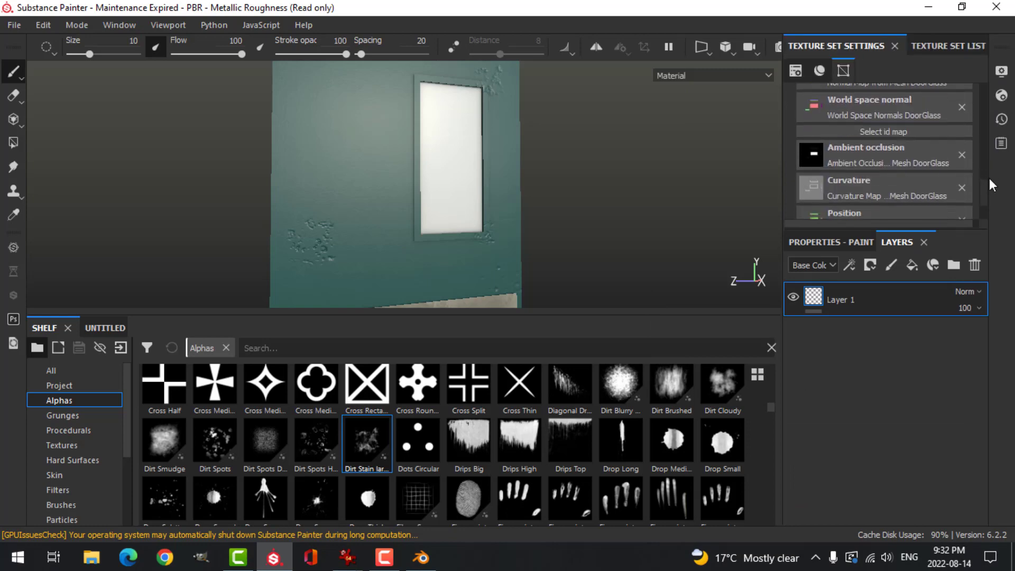
scroll(987, 193, down, 2)
scroll(981, 175, up, 10)
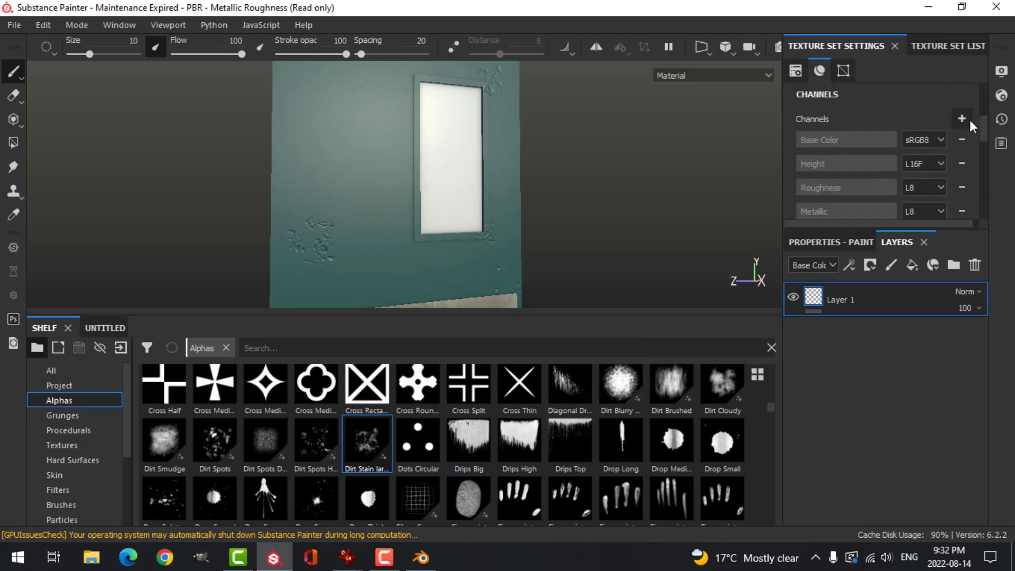
click(962, 118)
click(956, 278)
mouse_move(982, 122)
mouse_down()
mouse_move(981, 192)
mouse_move(979, 139)
mouse_up()
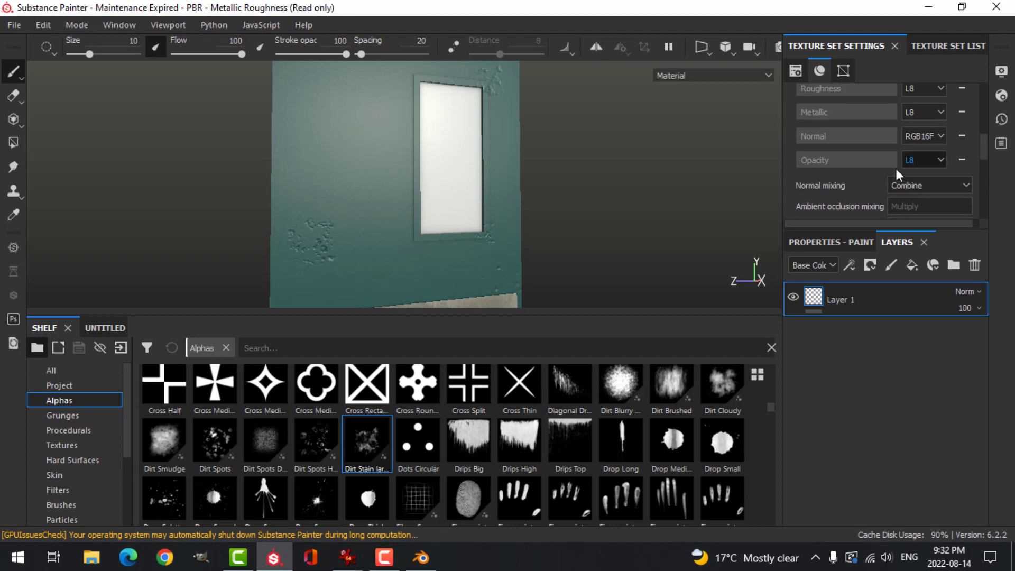
click(974, 265)
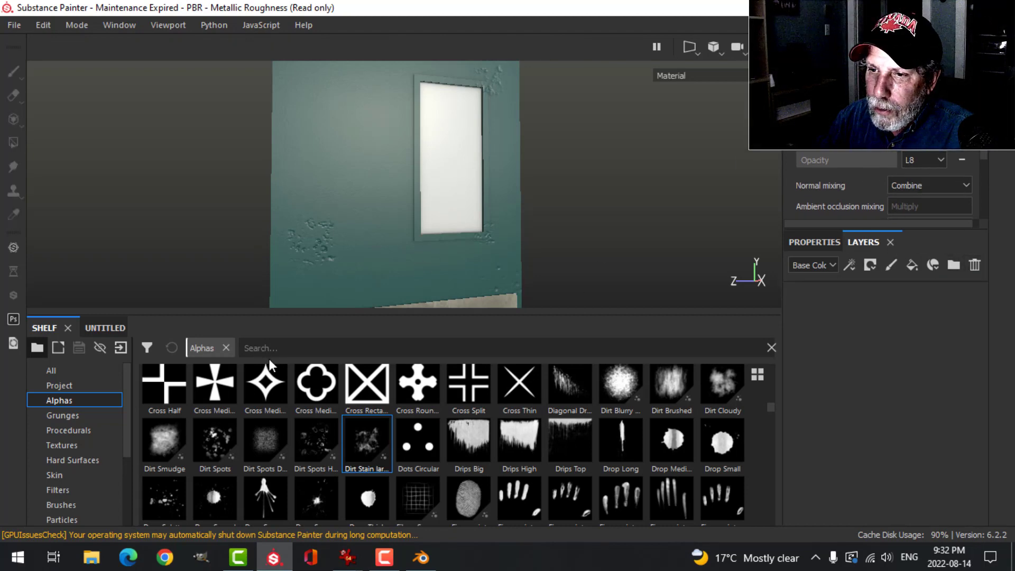
Step: Search the smart masks for glass
scroll(67, 498, down, 1)
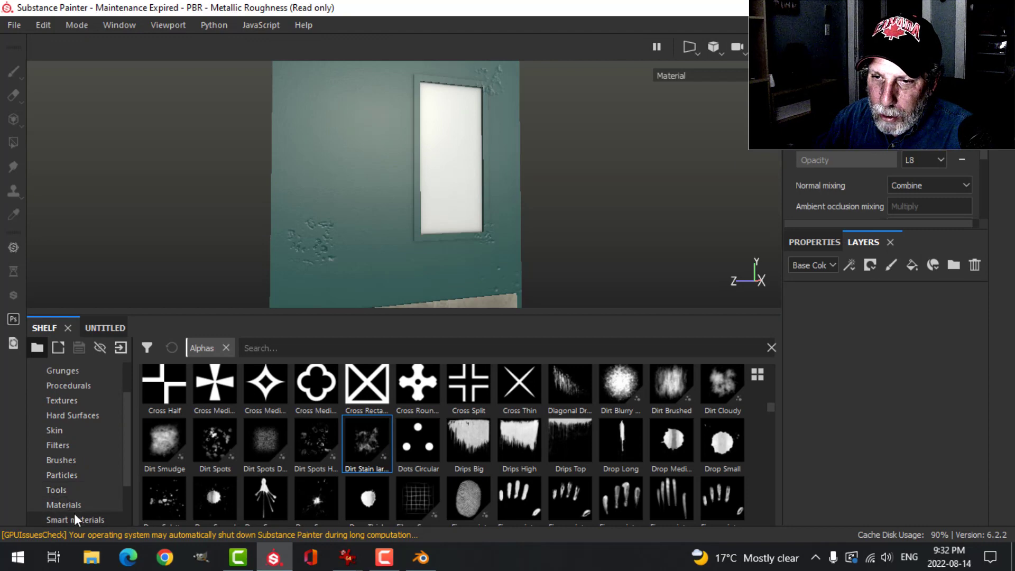
scroll(69, 476, down, 1)
click(70, 505)
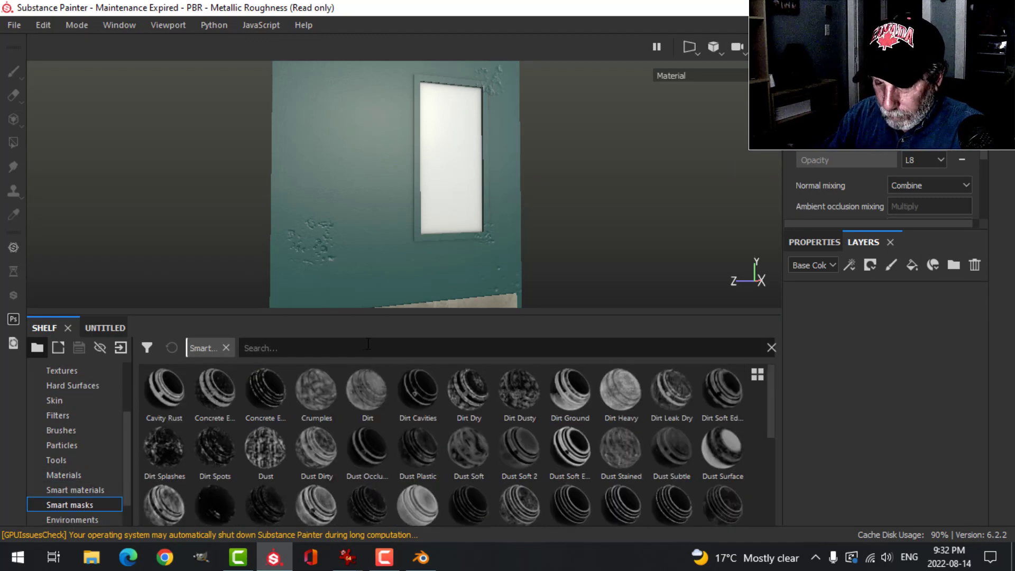
click(368, 348)
text(glass)
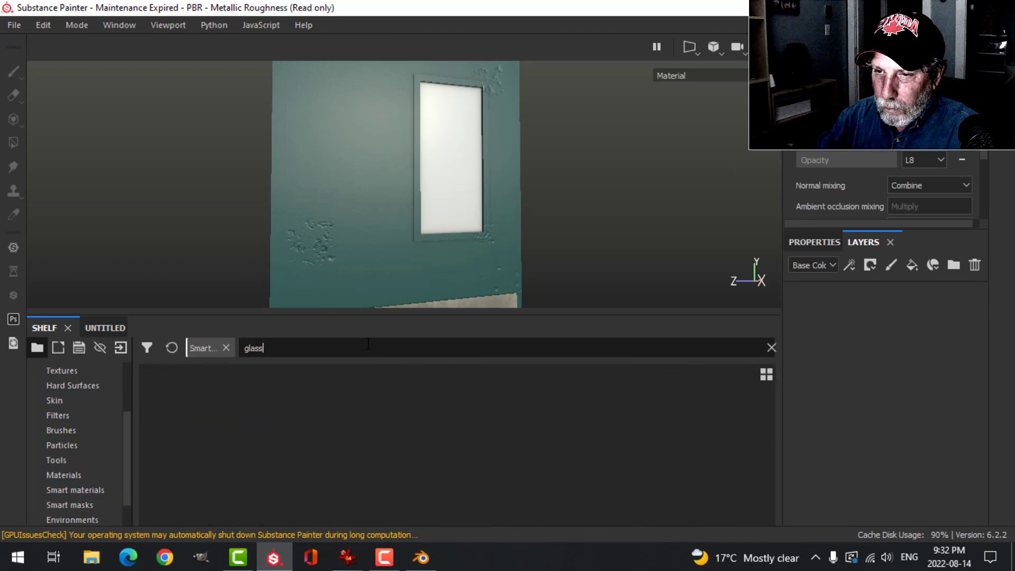
Step: Search the smart materials for glass and apply Glass Visor to the DoorGlass texture set
click(71, 493)
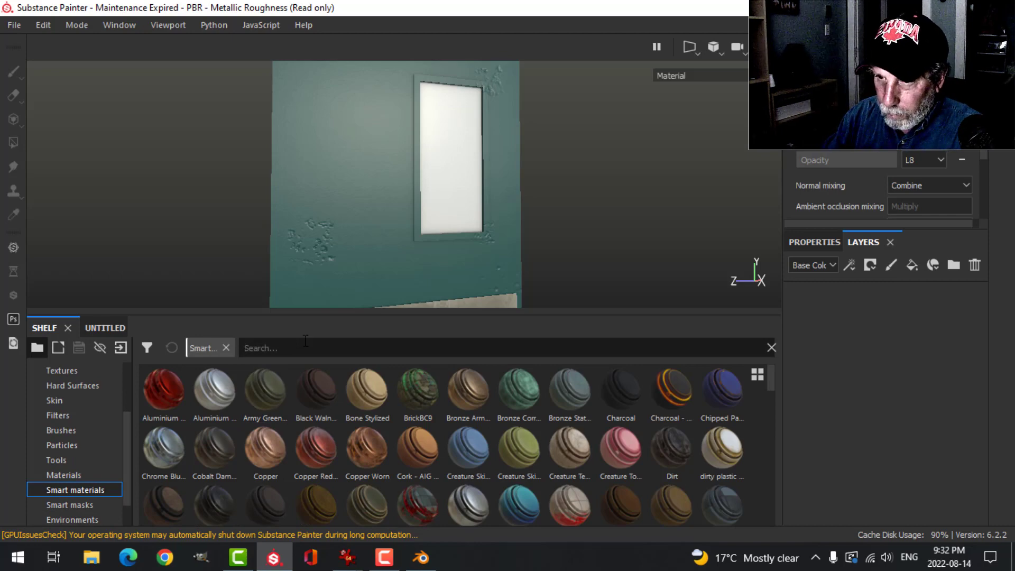
click(296, 348)
text(glass)
drag(332, 397, 867, 370)
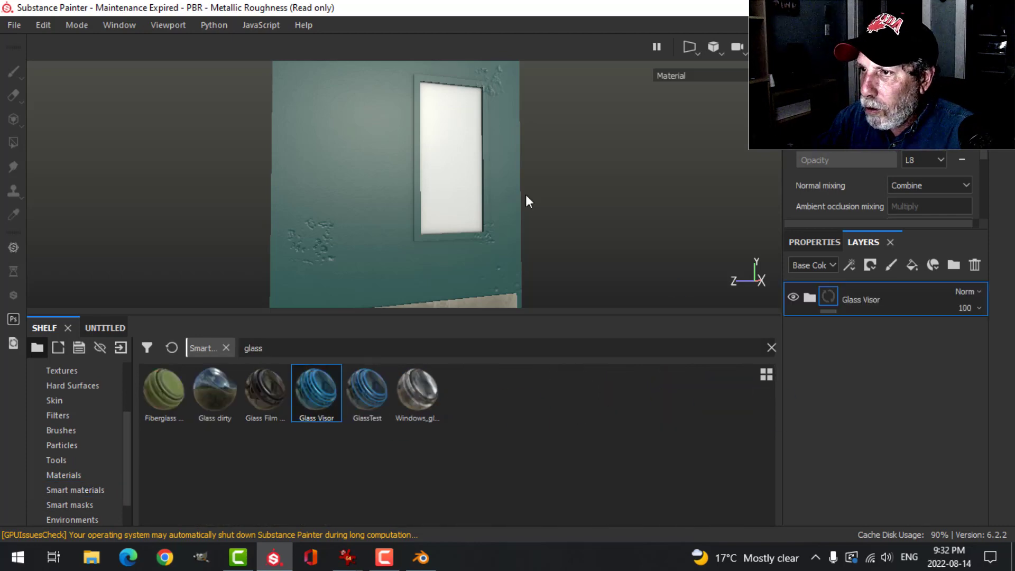
alt+drag(552, 177, 522, 192)
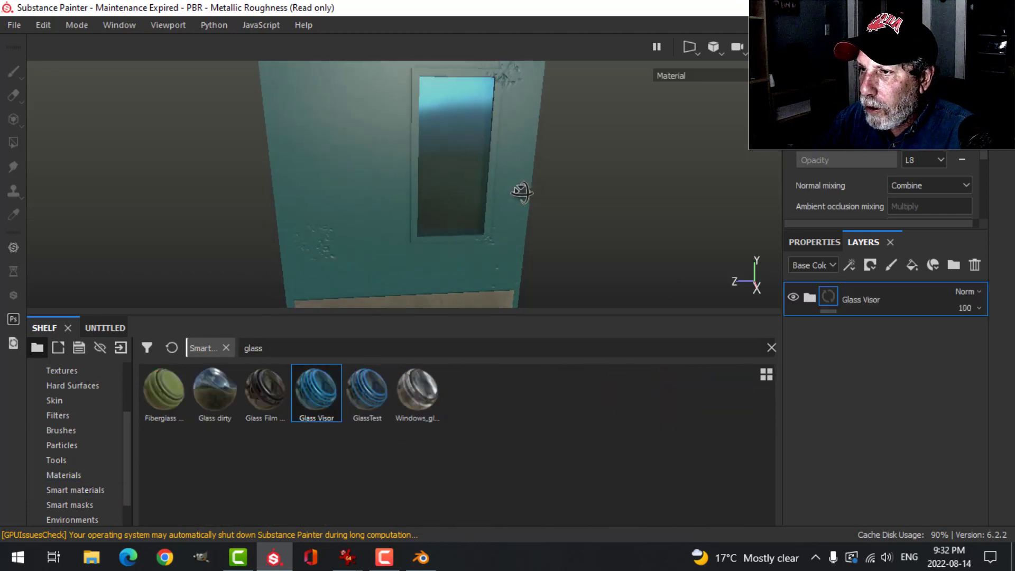
Step: Lower the opacity of the Base layer inside the Glass Visor folder to 0.4106
click(810, 297)
click(853, 376)
click(828, 241)
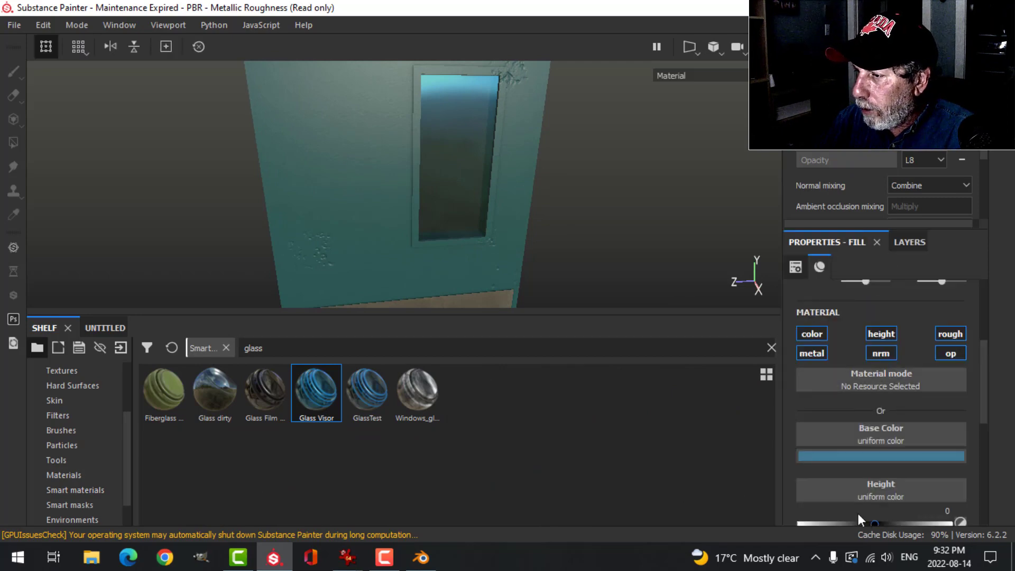
scroll(899, 490, down, 5)
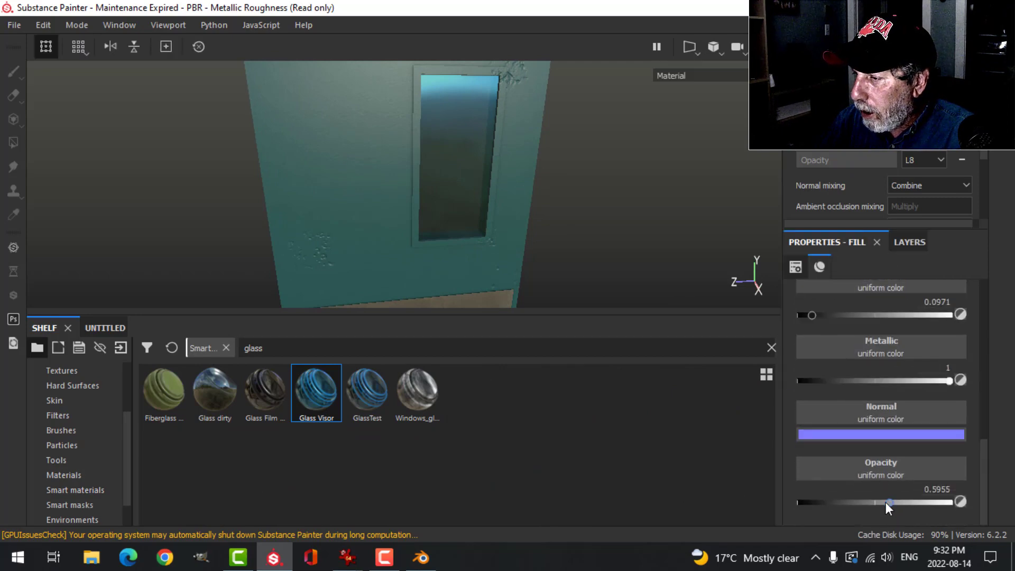
drag(887, 502, 860, 500)
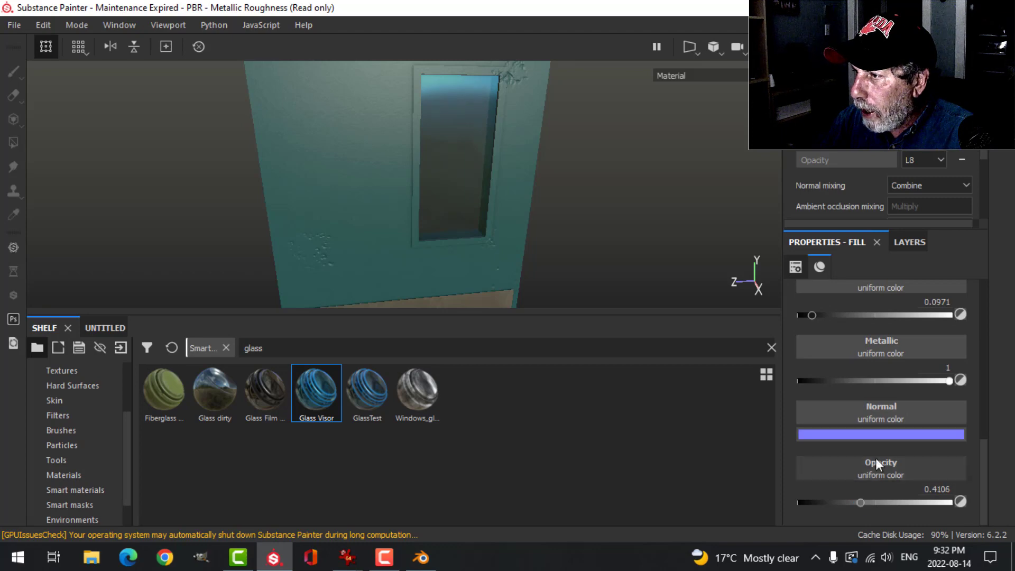
click(908, 242)
click(812, 296)
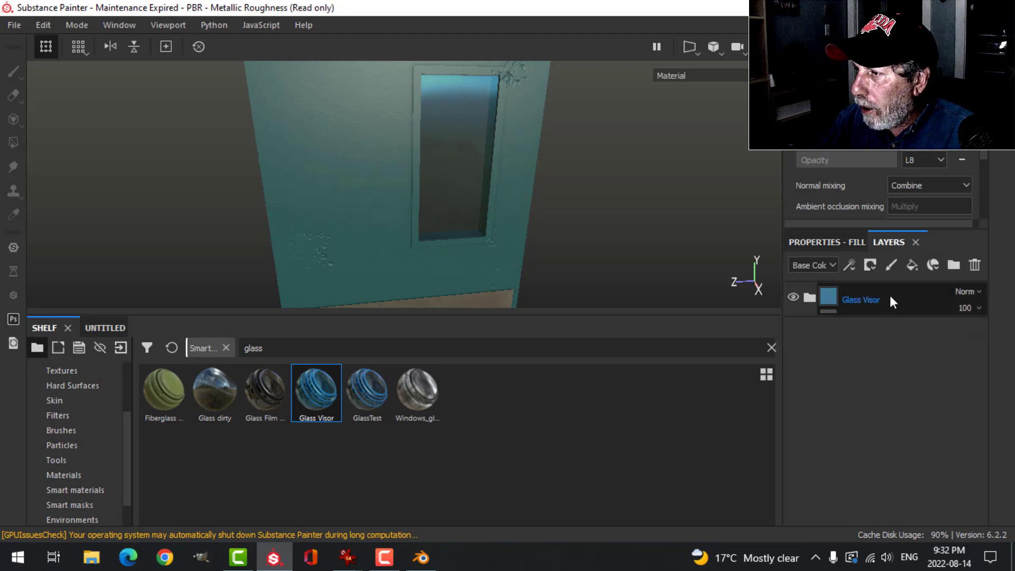
Step: Add a fill layer with a black mask and place it above the Glass Visor folder
click(915, 265)
click(871, 265)
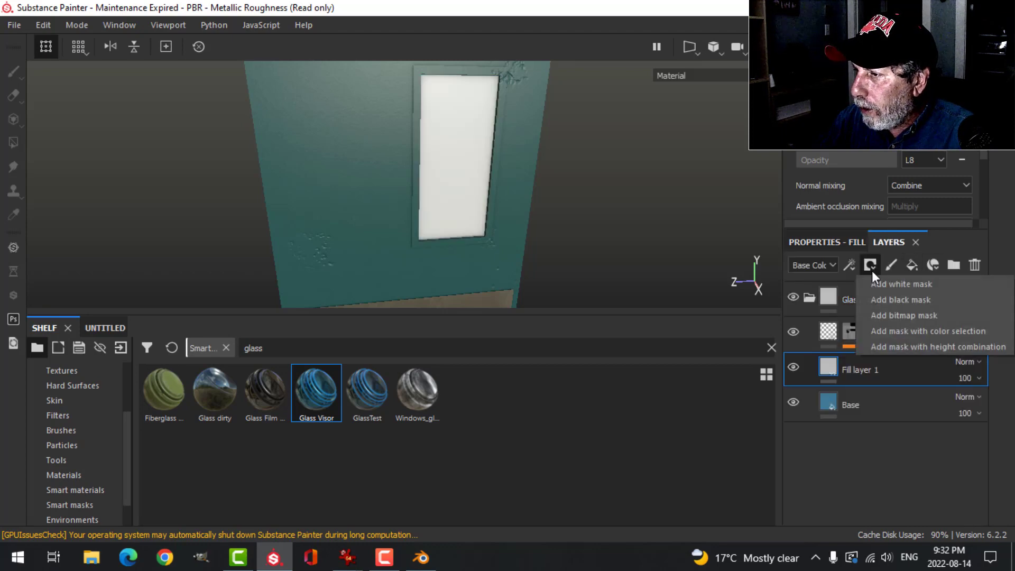
click(892, 304)
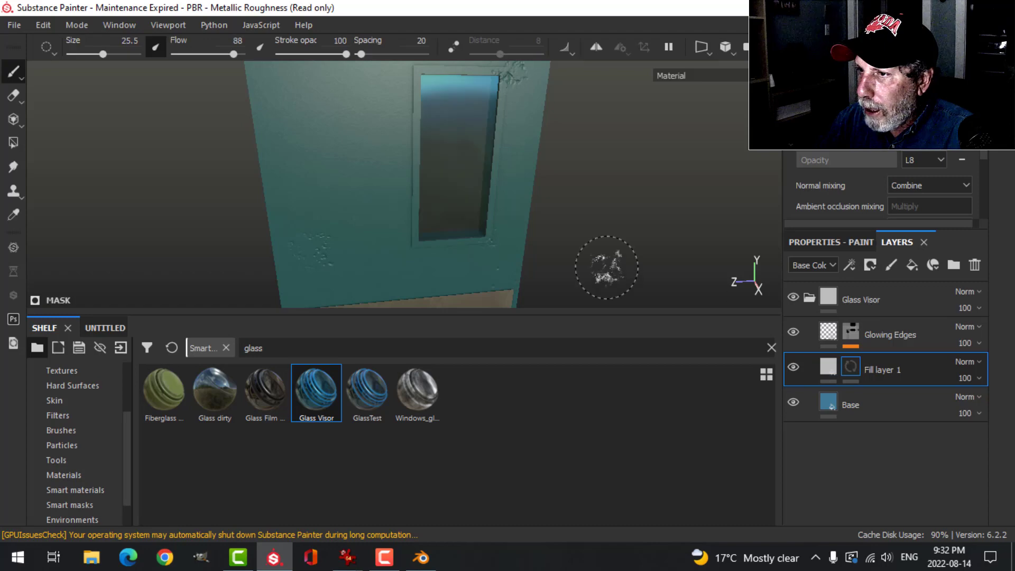
Step: Try the Dirt, Dirt Dry and Dirt Dusty smart masks on Fill layer 1, undoing each one
click(74, 505)
drag(657, 344, 837, 301)
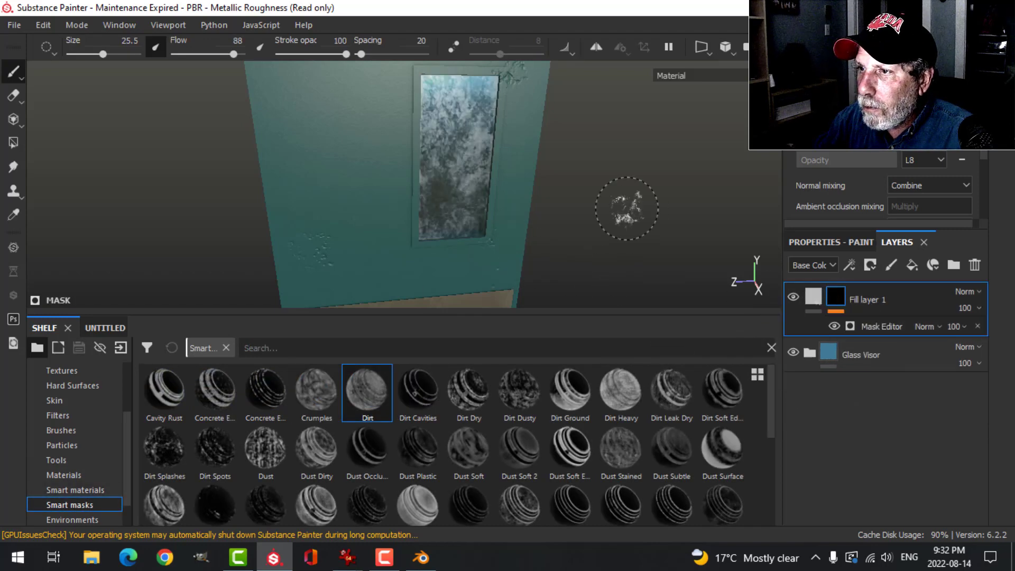
key(ctrl+z)
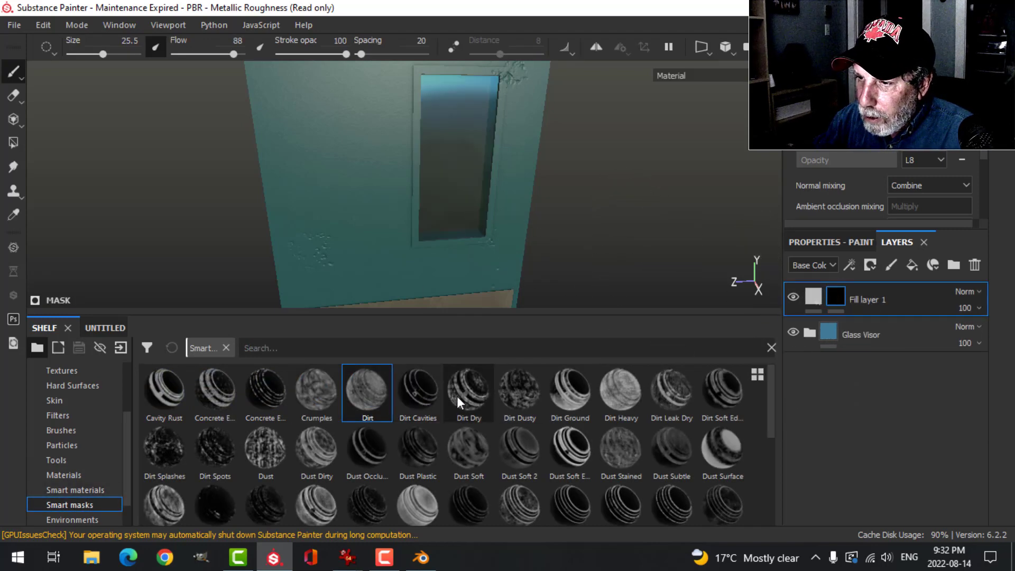
drag(466, 399, 836, 300)
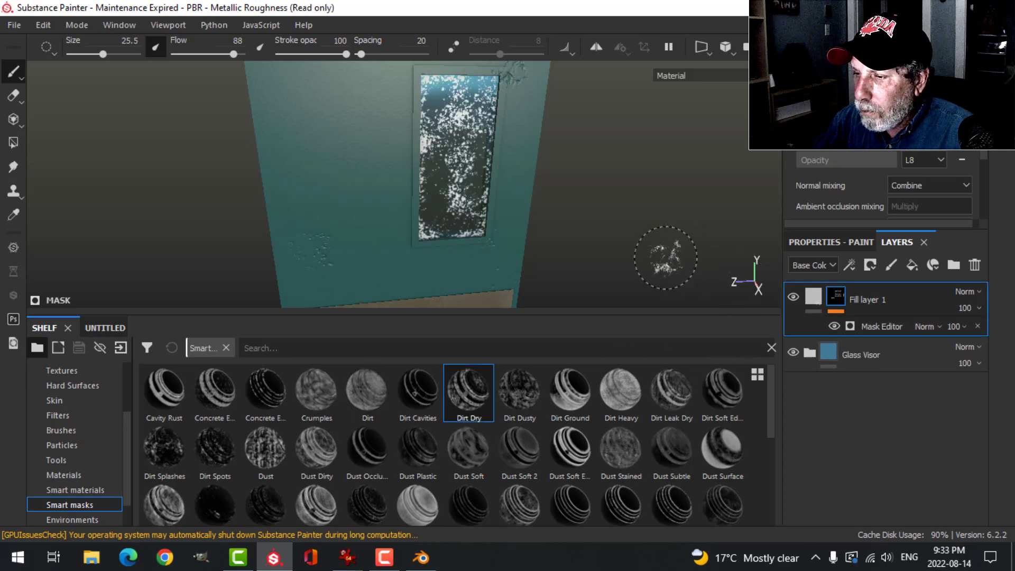
key(ctrl+z)
drag(519, 394, 835, 300)
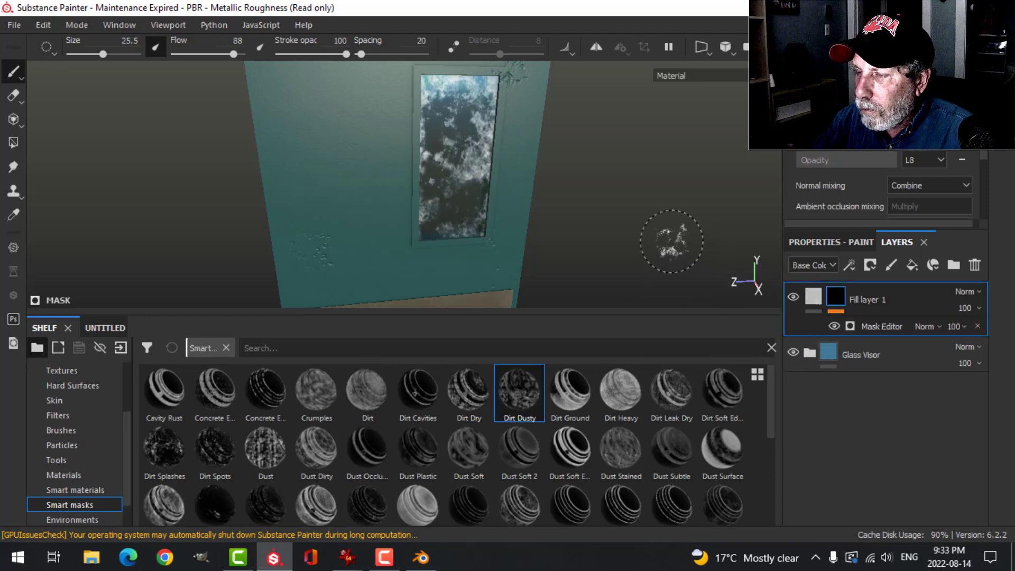
key(ctrl+z)
Step: Apply the Dirt Ground smart mask to Fill layer 1 and change its base color to a very dark brown with hue 0.084
drag(576, 401, 836, 299)
mouse_move(633, 241)
alt+mouse_down()
mouse_move(555, 211)
mouse_move(653, 242)
alt+mouse_up()
click(810, 301)
click(820, 244)
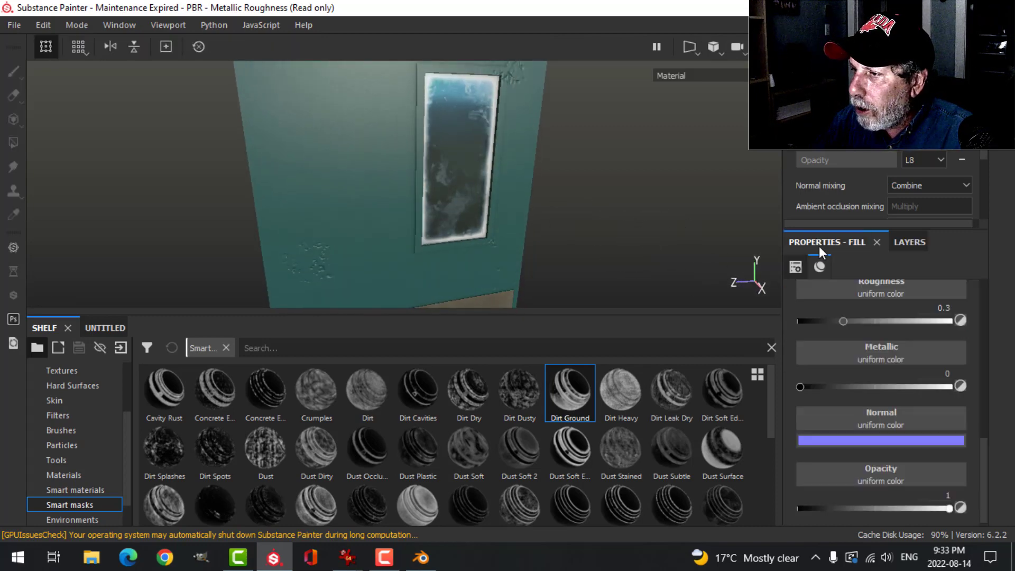
scroll(863, 383, up, 5)
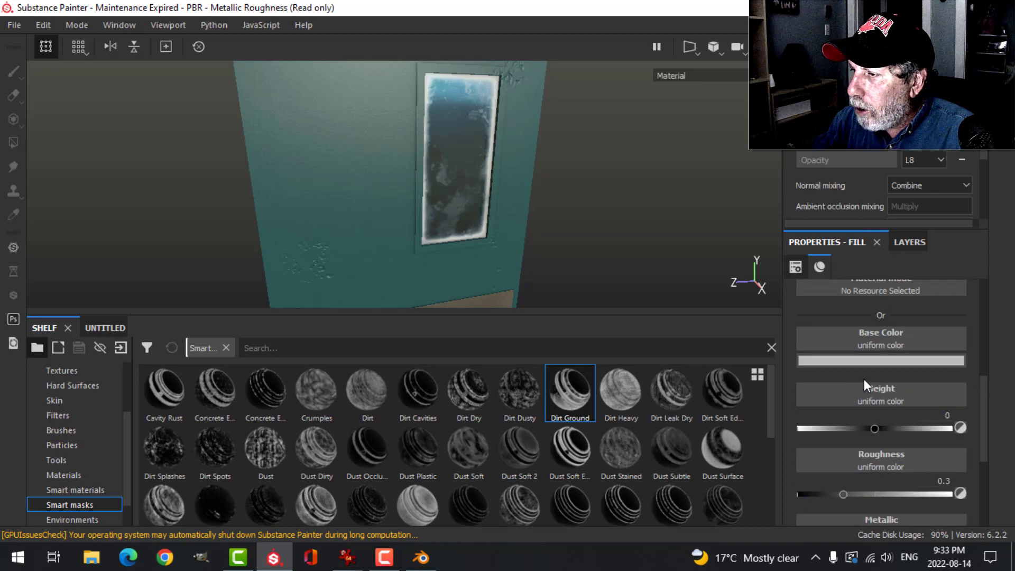
click(862, 362)
drag(819, 482, 812, 493)
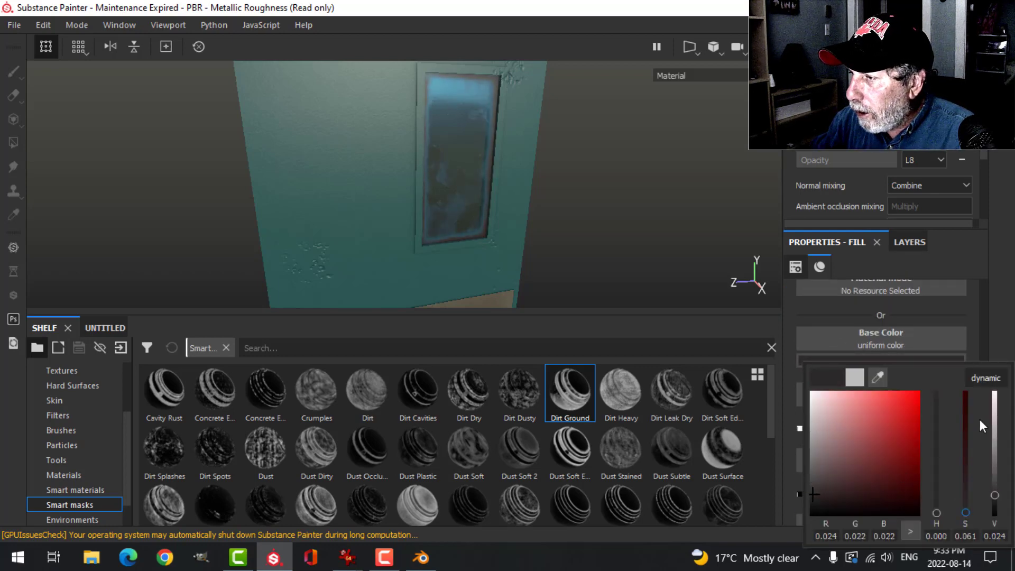
drag(941, 509, 935, 506)
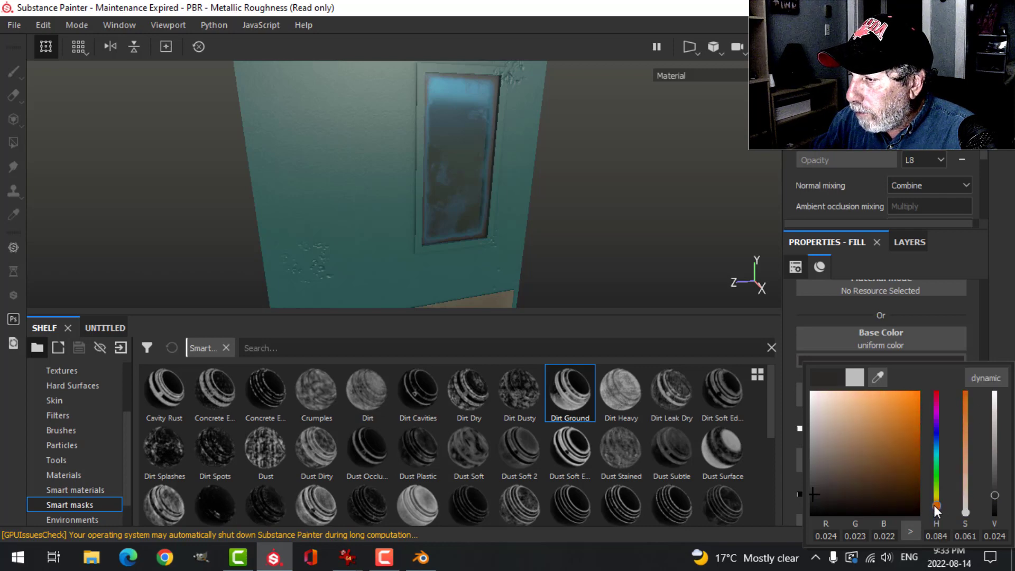
drag(827, 497, 825, 501)
mouse_move(524, 218)
alt+mouse_down()
mouse_move(451, 189)
mouse_move(527, 217)
mouse_move(541, 233)
mouse_move(522, 242)
mouse_move(533, 231)
alt+mouse_up()
alt+middle_drag(533, 231, 540, 151)
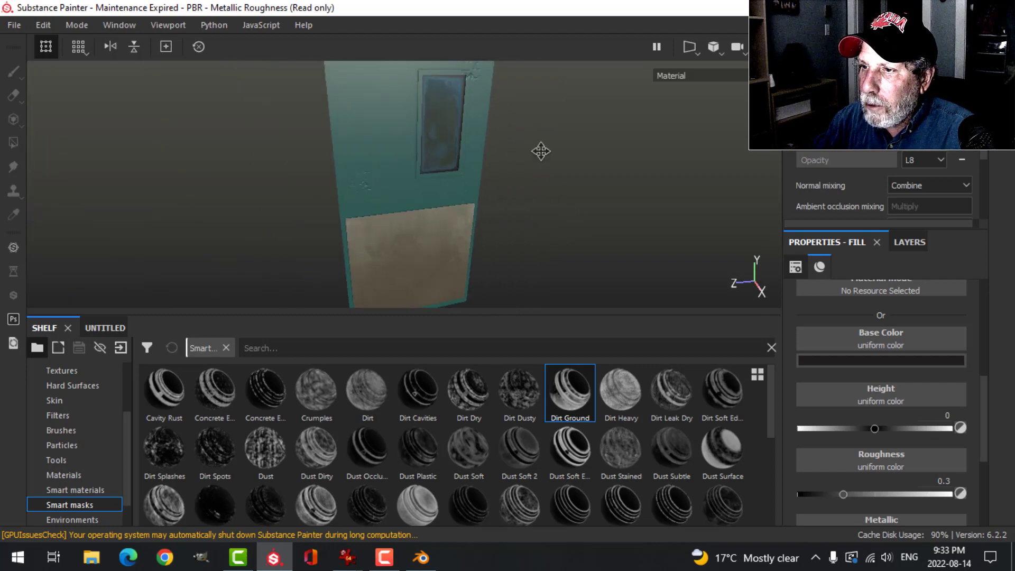
mouse_move(540, 151)
alt+mouse_down()
mouse_move(400, 185)
mouse_move(496, 186)
mouse_move(544, 208)
mouse_move(545, 188)
mouse_move(390, 224)
mouse_move(407, 243)
mouse_move(457, 202)
mouse_move(475, 220)
mouse_move(565, 199)
mouse_move(585, 215)
mouse_move(503, 175)
mouse_move(530, 150)
mouse_move(526, 211)
mouse_move(508, 187)
mouse_move(533, 198)
alt+mouse_up()
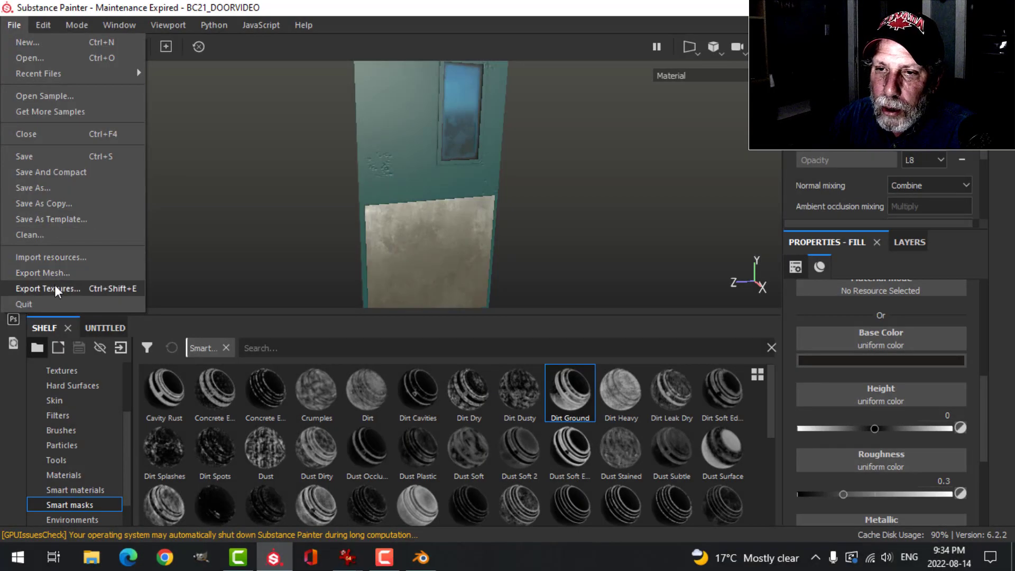
Step: Start a texture export and set the output directory to D:/DOCUMENTS/BLENDER/MODELS/BC21 HORROR MOVIE/TEXTURES
click(55, 290)
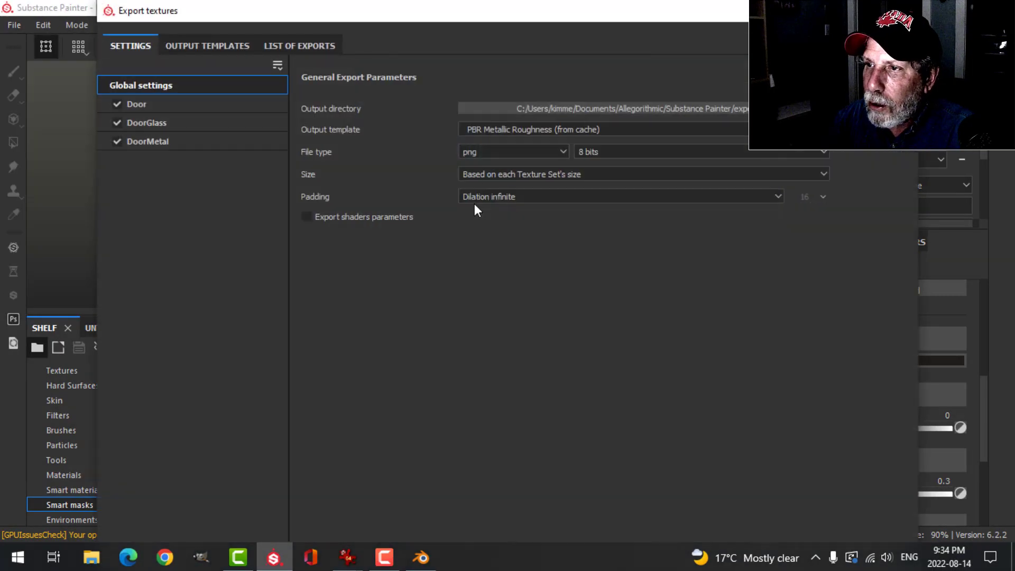
drag(501, 17, 498, 140)
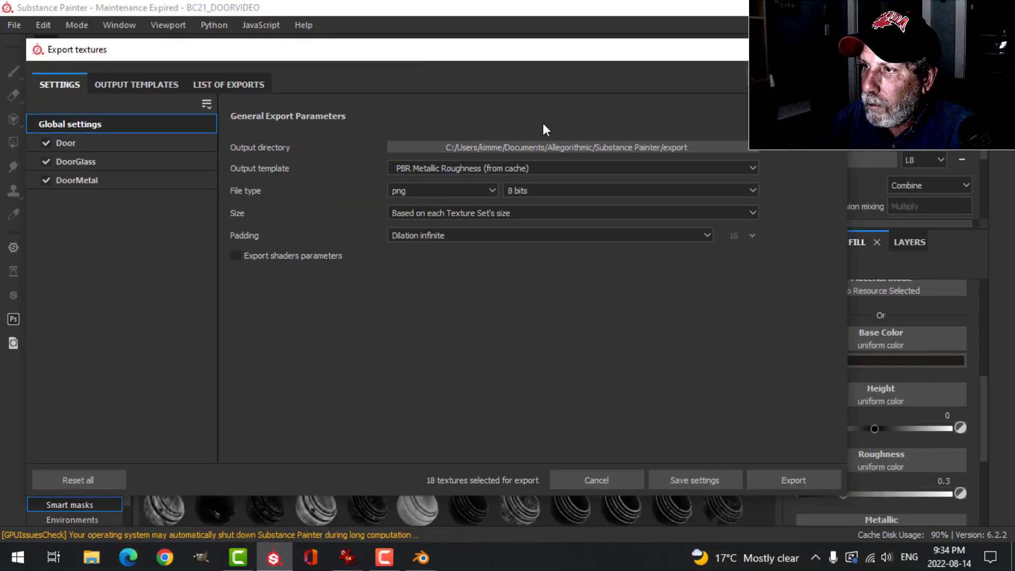
click(582, 142)
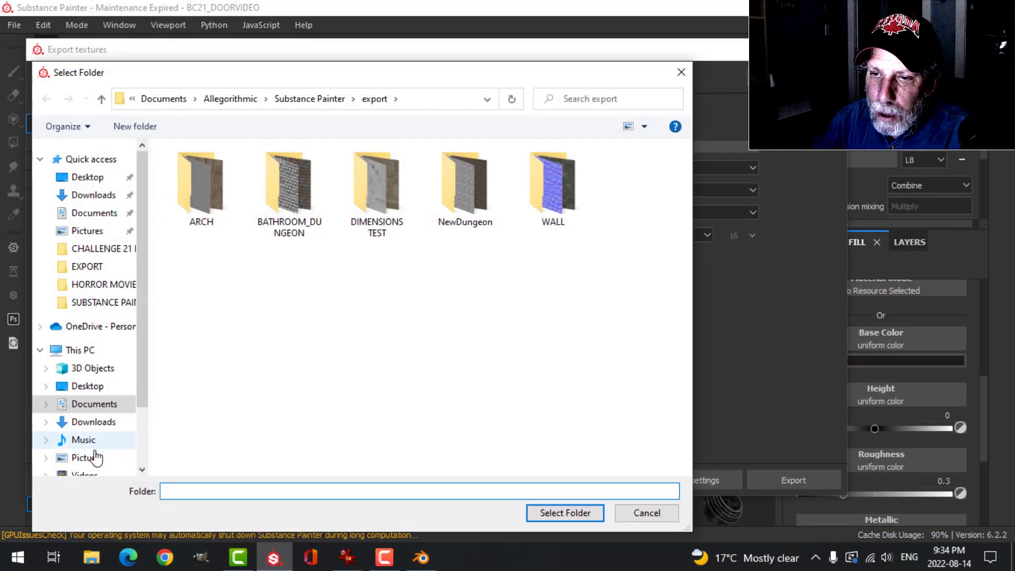
scroll(98, 465, down, 1)
scroll(99, 467, down, 1)
click(98, 465)
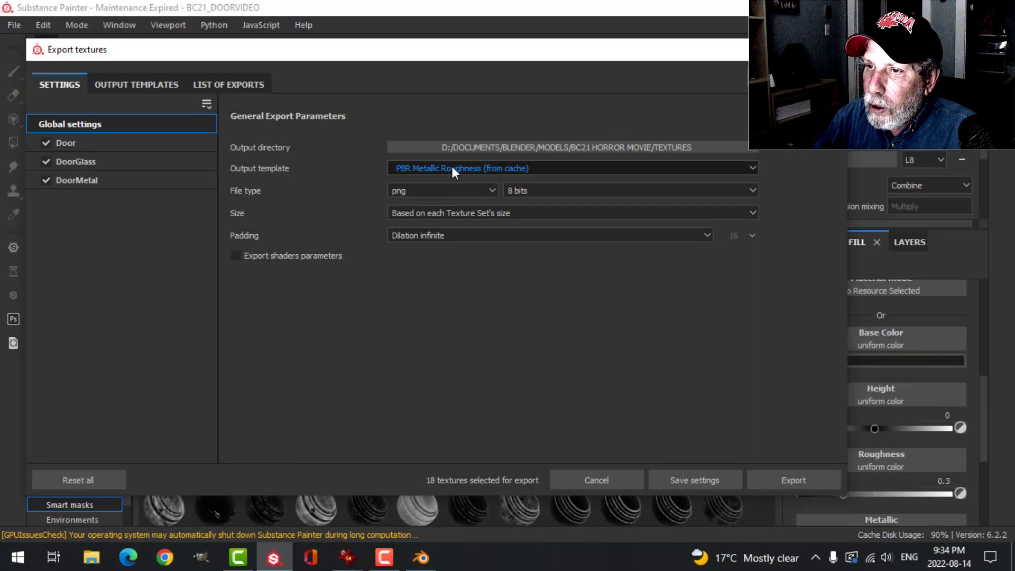
Step: Export all texture sets with the PBR Metallic Roughness Opacity output template, and close the export dialog
click(452, 168)
scroll(486, 216, up, 1)
scroll(484, 208, up, 2)
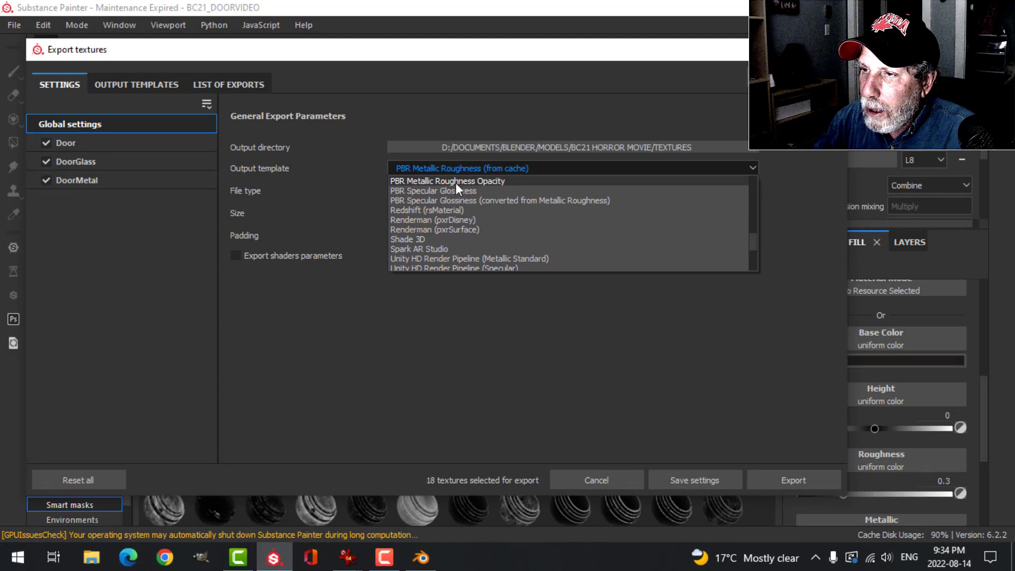
click(491, 182)
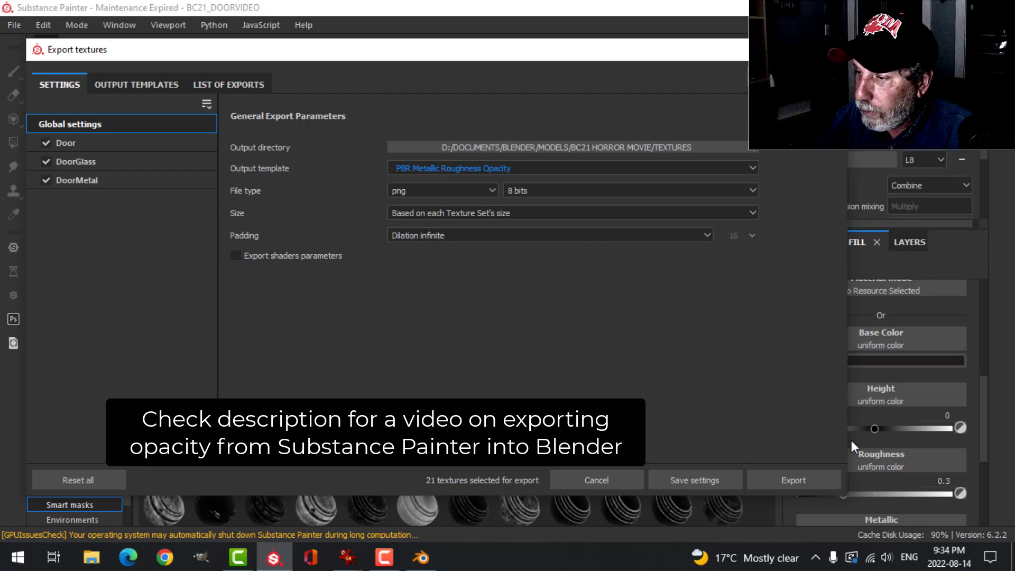
click(796, 481)
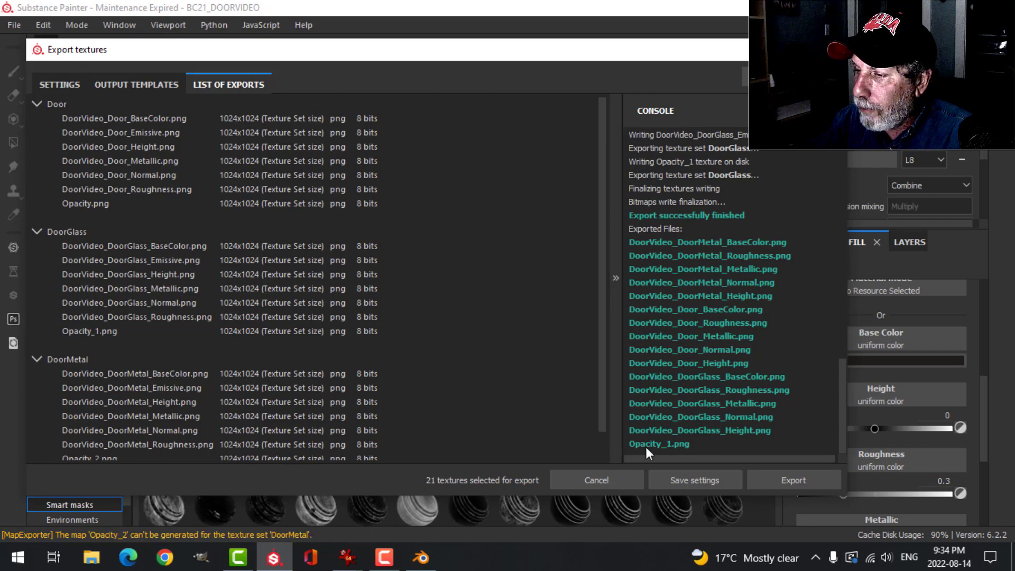
click(597, 480)
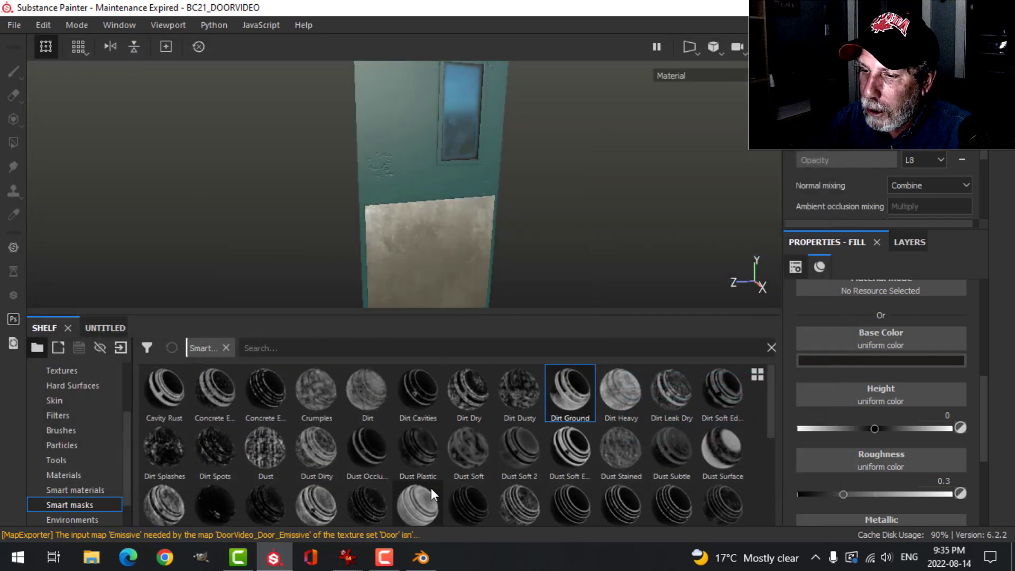
Step: Switch to Blender's Layout workspace, leave local view to show all door parts, and deselect everything
click(421, 557)
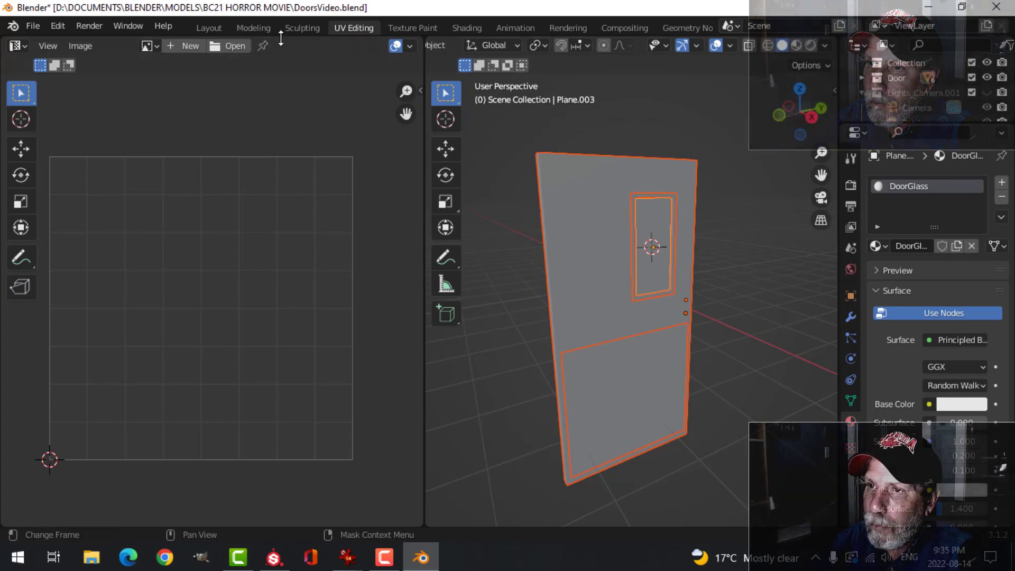
click(209, 27)
middle_drag(519, 256, 483, 242)
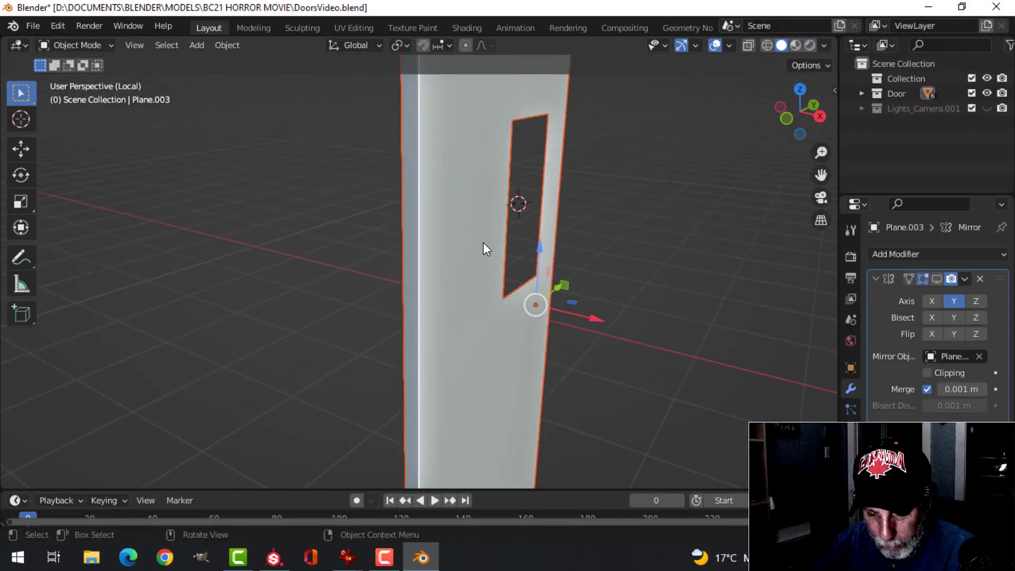
key(KP_Divide)
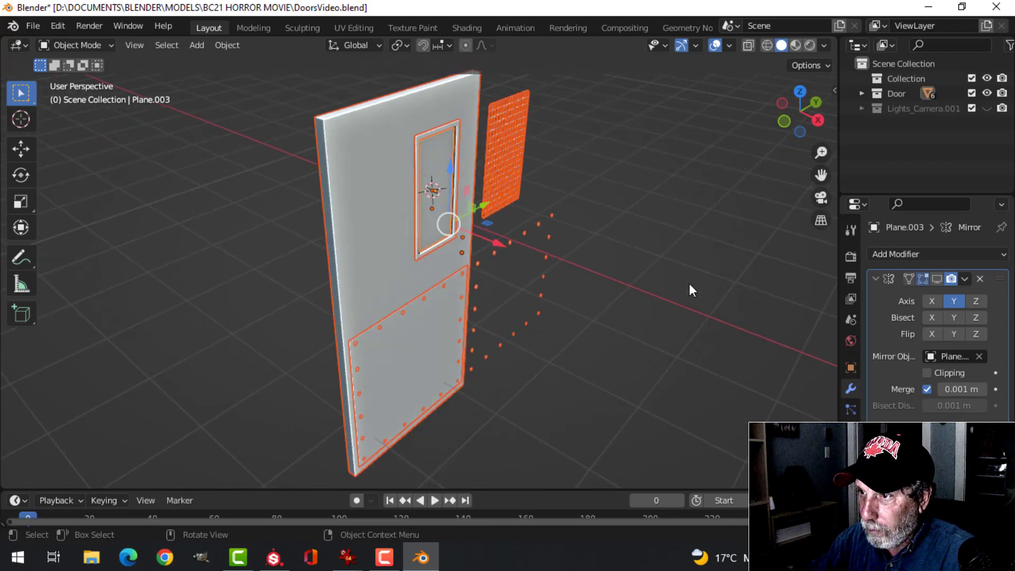
click(634, 273)
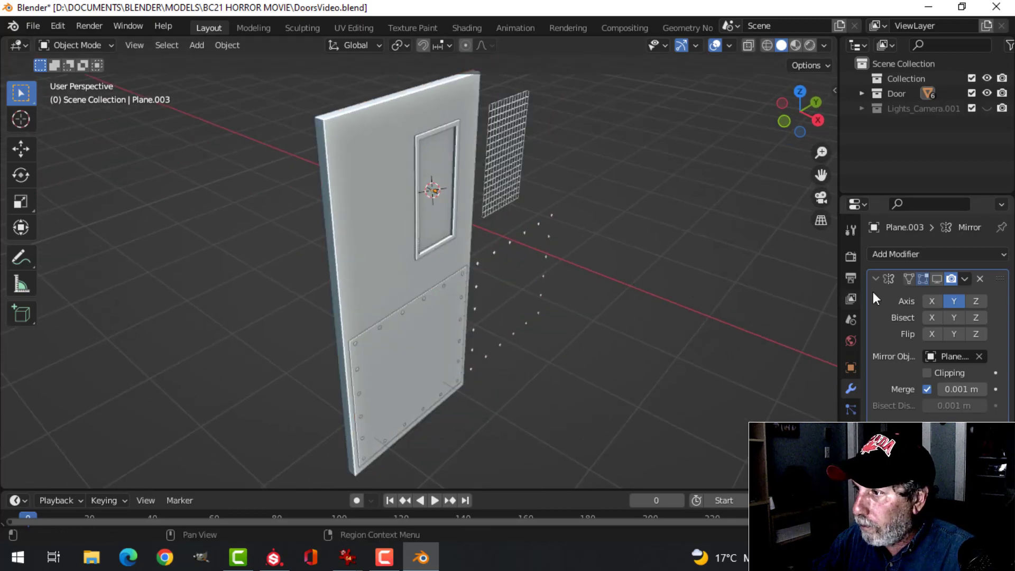
Step: Turn on viewport display of the Mirror modifiers on the window glass, window frame and door, plus the door's Bevel, and save the file
click(937, 279)
click(444, 173)
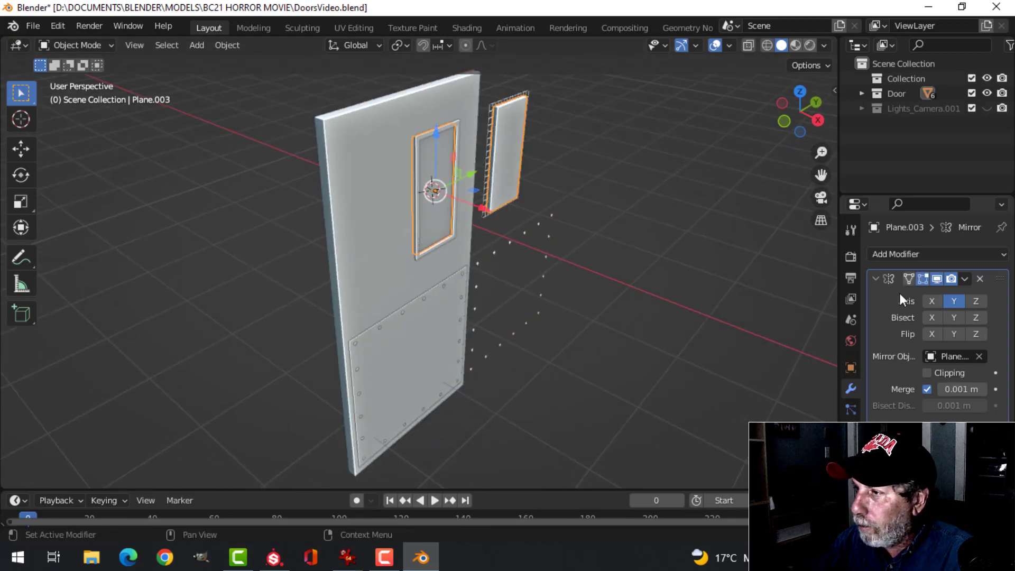
click(427, 138)
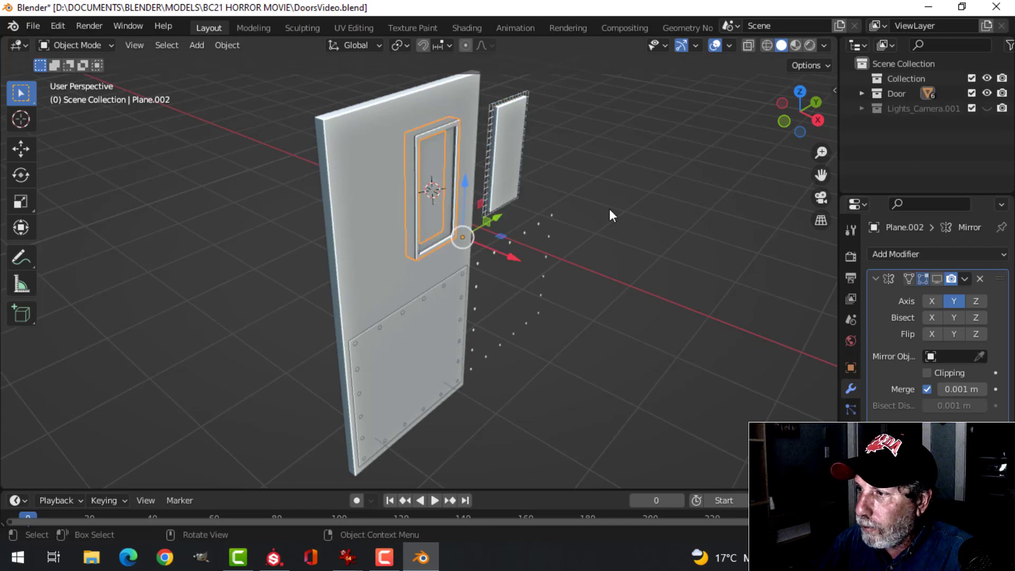
click(937, 279)
click(376, 128)
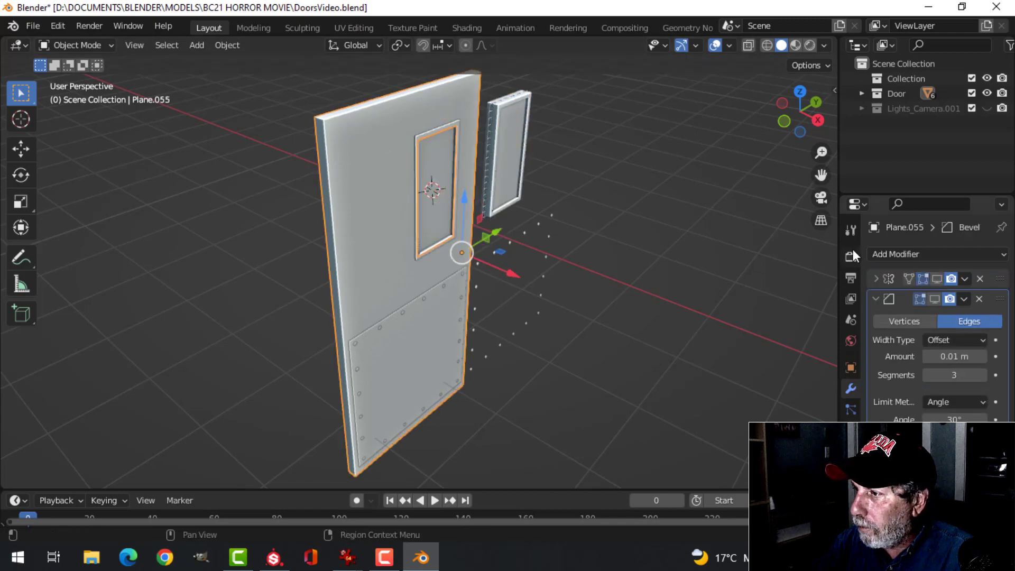
click(940, 278)
mouse_move(567, 274)
middle_down()
mouse_move(547, 237)
mouse_move(433, 239)
middle_up()
key(ctrl+s)
Step: Switch to the Shading workspace and enlarge the node editor around the Door material's Principled BSDF node
click(431, 123)
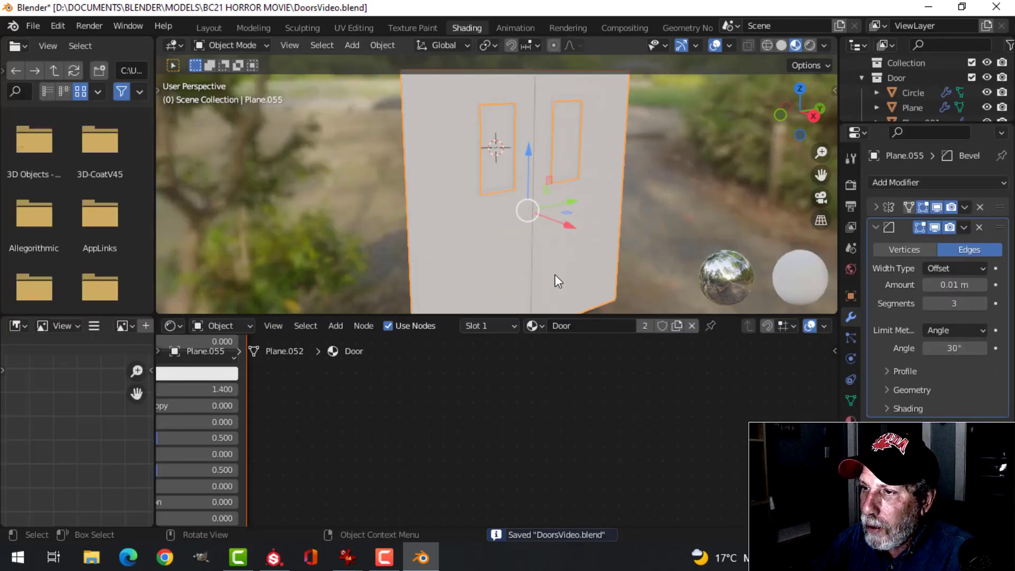
mouse_move(554, 274)
middle_down()
mouse_move(516, 248)
mouse_move(539, 257)
middle_up()
mouse_move(310, 391)
middle_down()
mouse_move(321, 408)
mouse_move(624, 422)
middle_up()
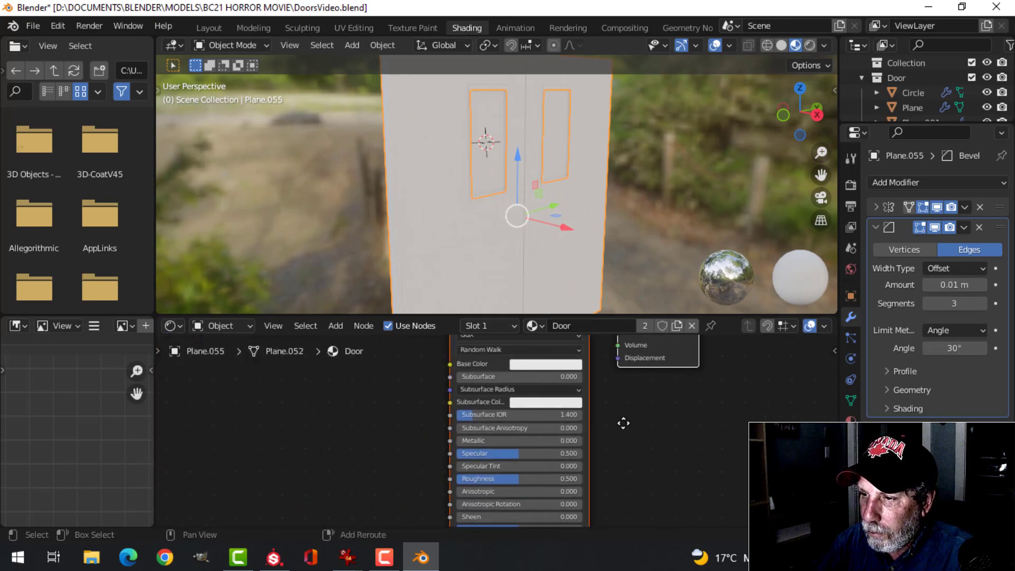
mouse_move(446, 397)
middle_down()
mouse_move(466, 482)
mouse_move(469, 412)
middle_up()
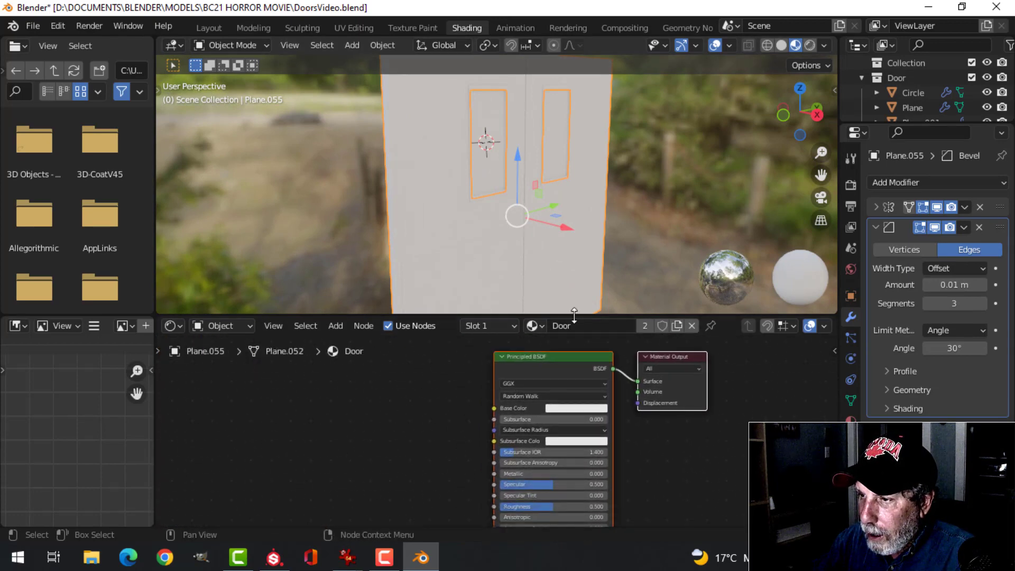
drag(574, 315, 574, 228)
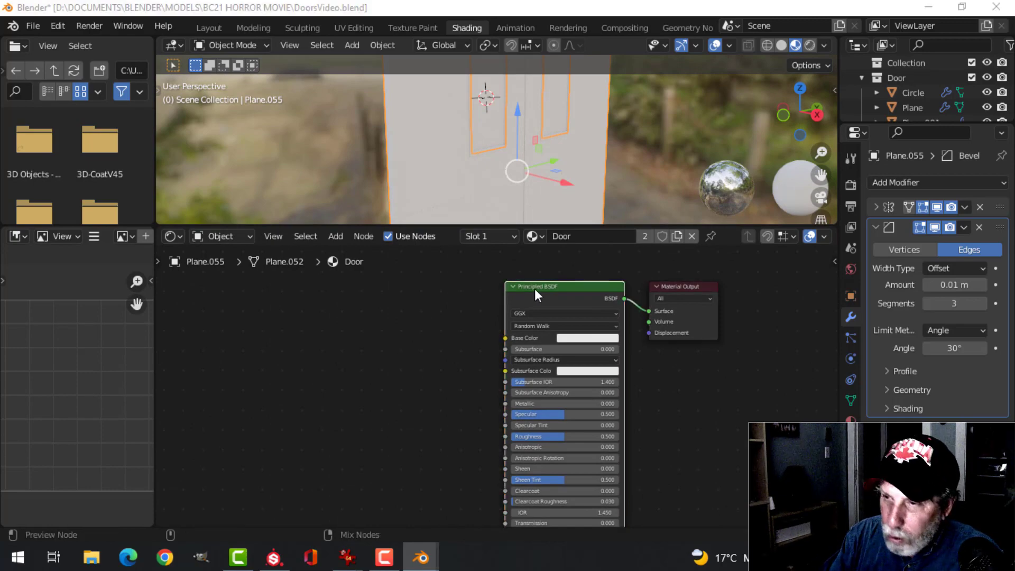
Step: Build the Door material with Node Wrangler's Principled Texture Setup from the five DoorVideo_Door maps: BaseColor, Height, Metallic, Normal and Roughness
key(ctrl+shift+t)
click(345, 169)
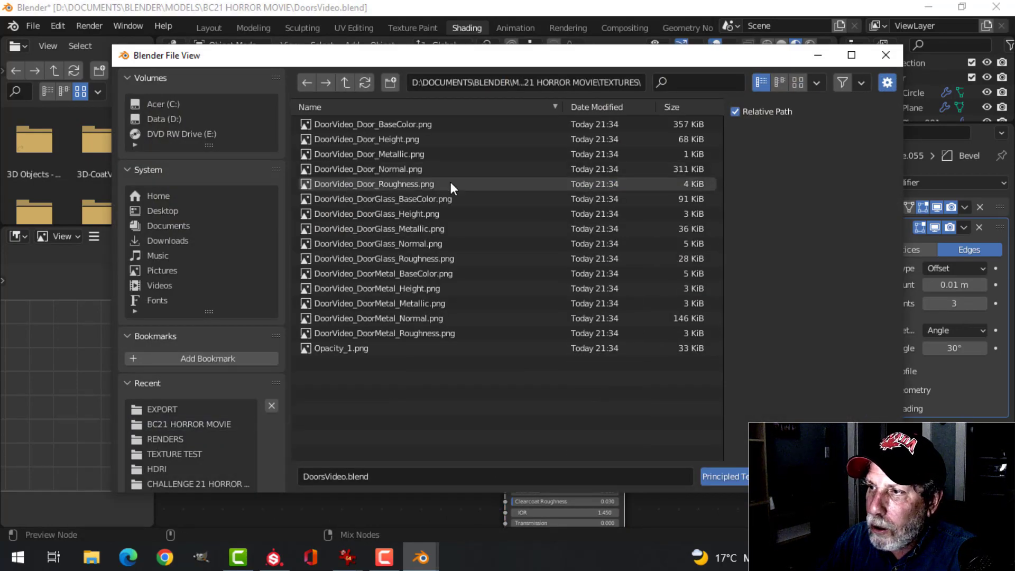
click(403, 129)
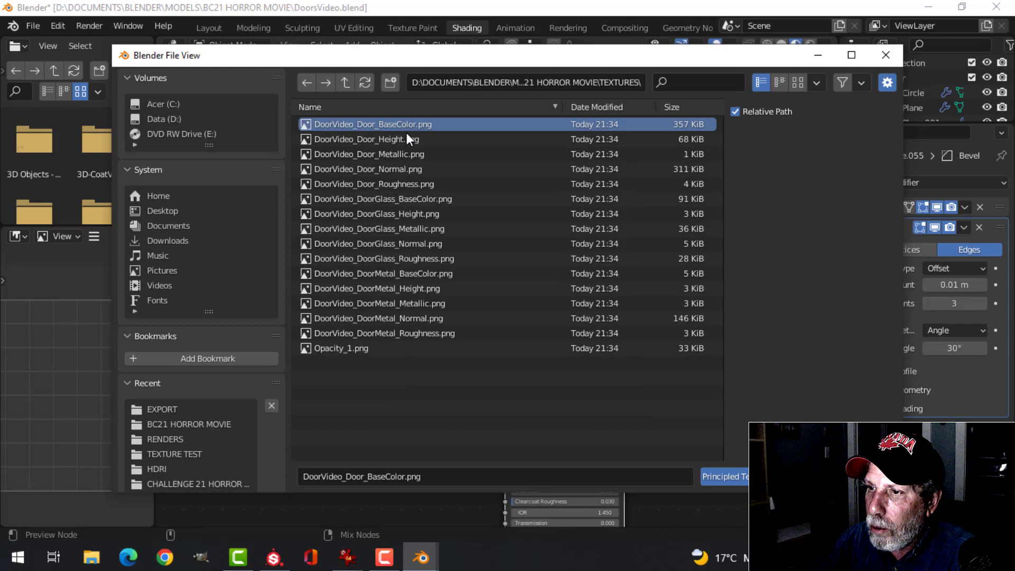
shift+click(412, 184)
click(725, 475)
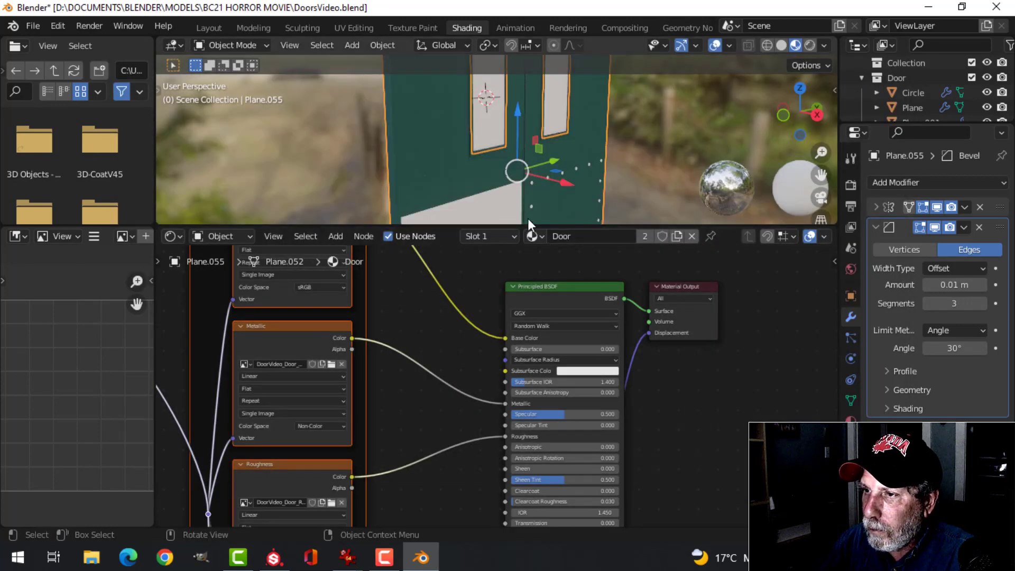
Step: Build the lower metal plate's DoorMetal material with Principled Texture Setup from the five DoorVideo_DoorMetal maps, BaseColor through Roughness
scroll(465, 170, up, 2)
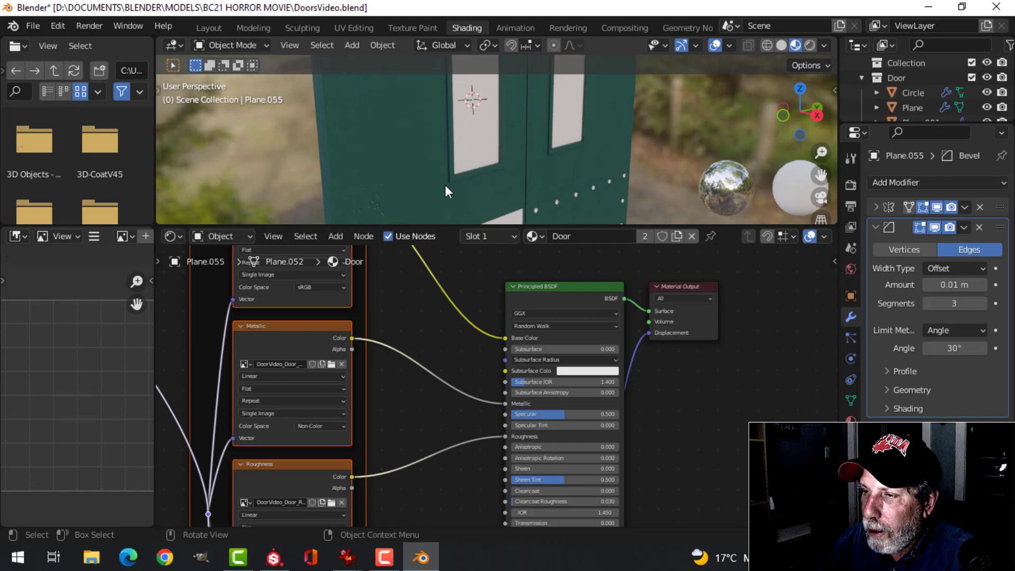
middle_drag(445, 191, 484, 182)
click(484, 182)
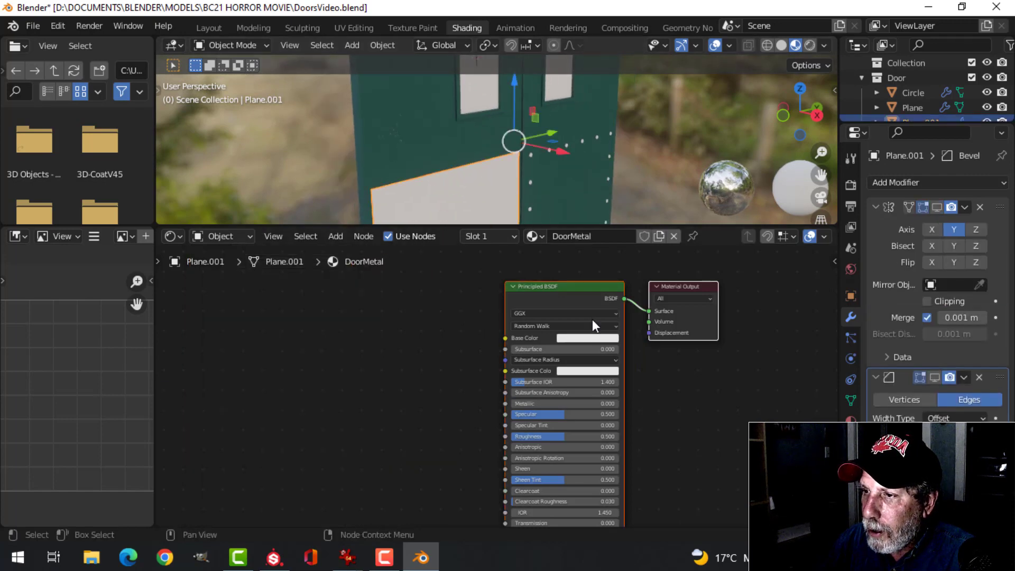
click(545, 285)
key(ctrl+shift+t)
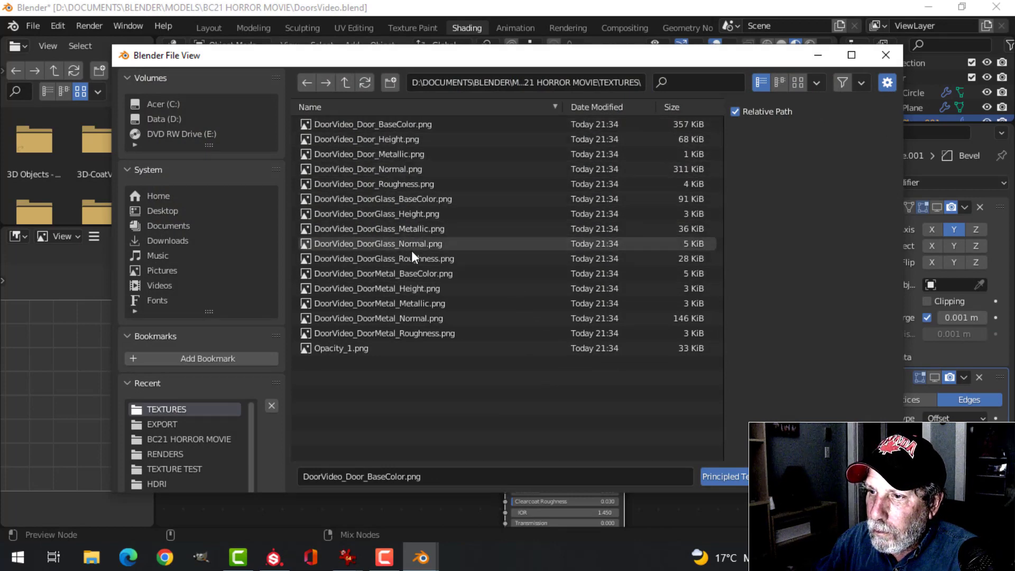
click(392, 273)
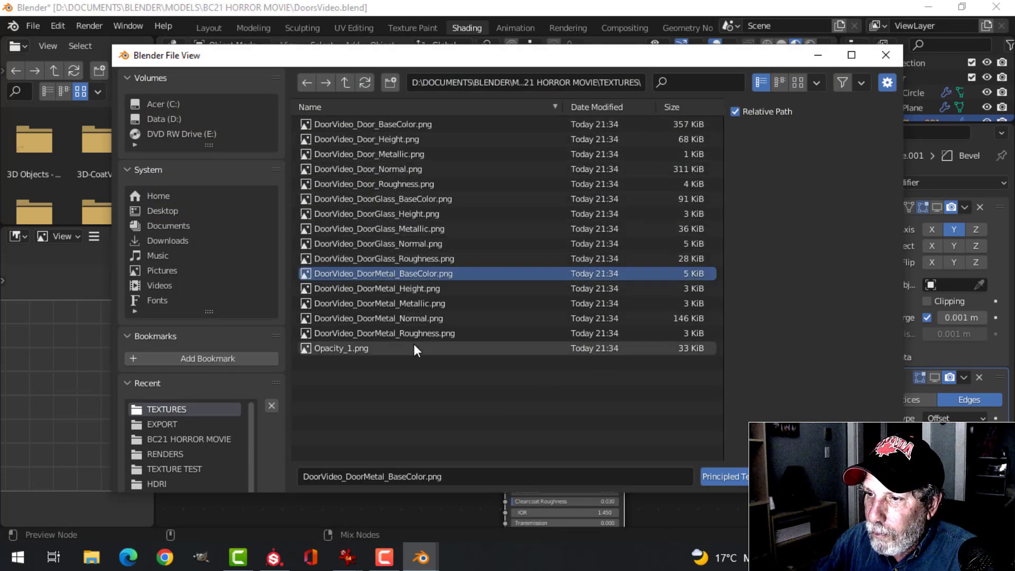
shift+click(407, 332)
click(730, 473)
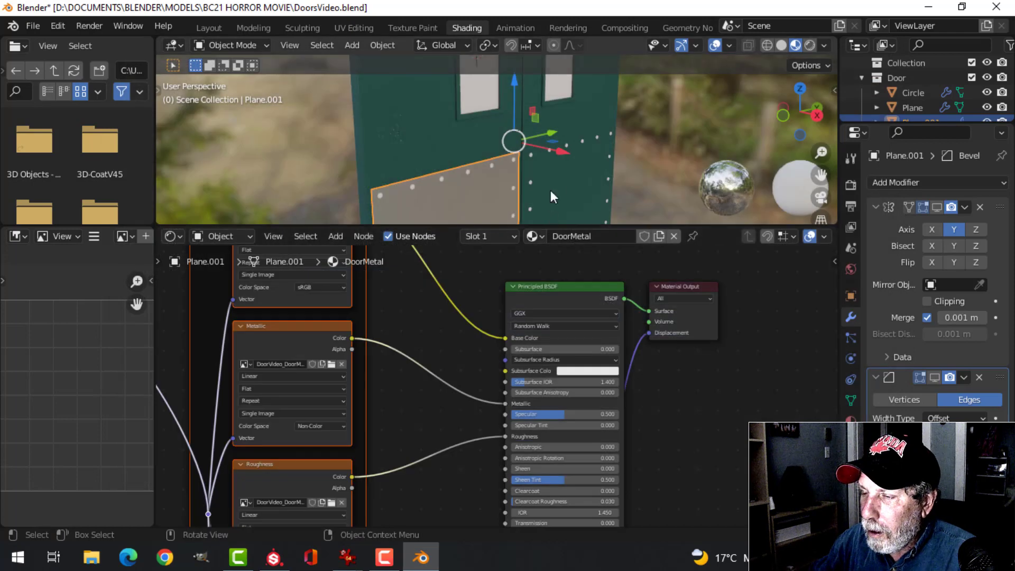
Step: Select the window glass and enlarge the 3D viewport above the node editor for a closer view of the door
mouse_move(495, 186)
middle_down()
mouse_move(474, 192)
mouse_move(497, 187)
middle_up()
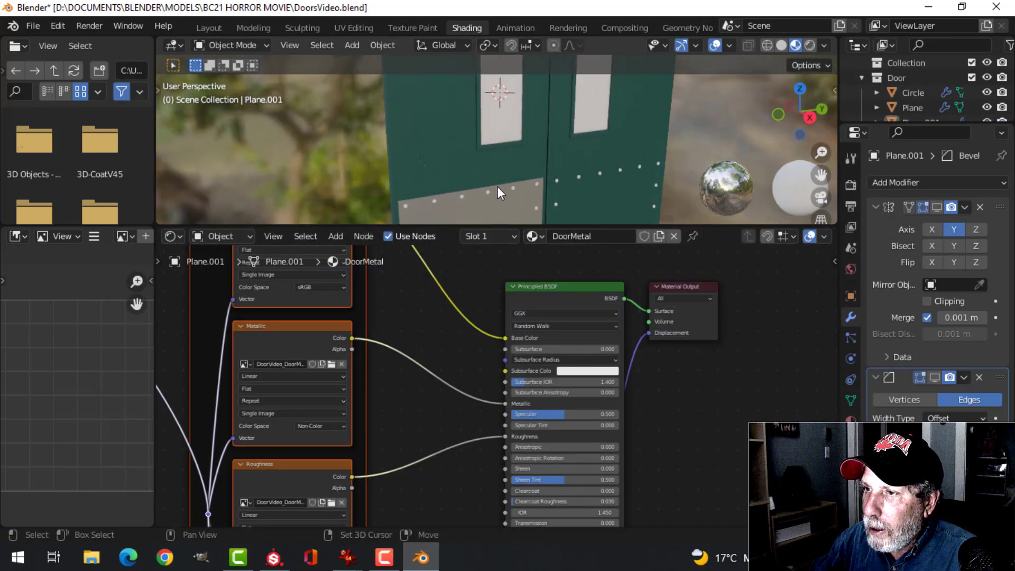
click(503, 137)
shift+middle_drag(567, 145, 519, 159)
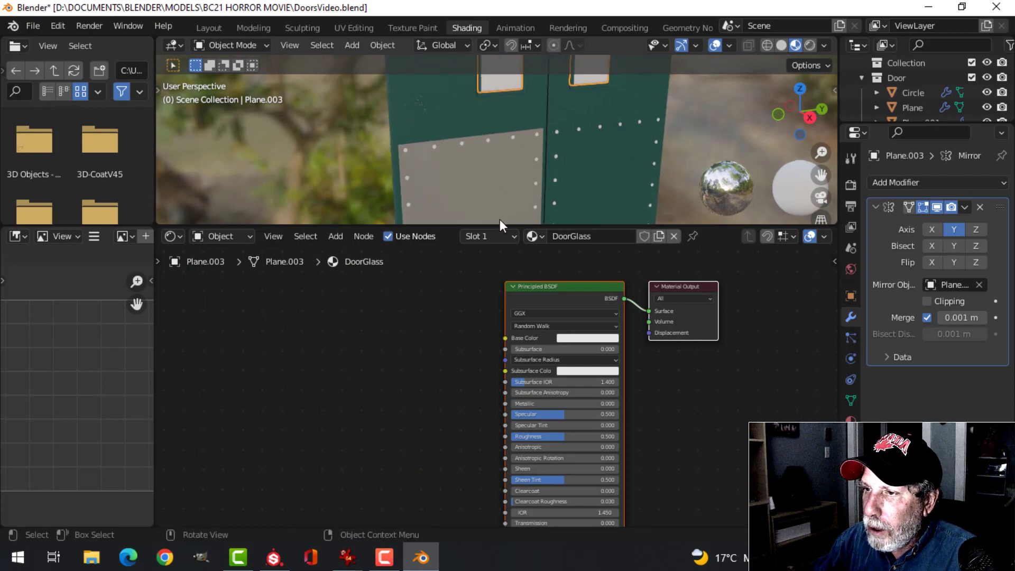
drag(500, 220, 515, 352)
scroll(544, 252, up, 2)
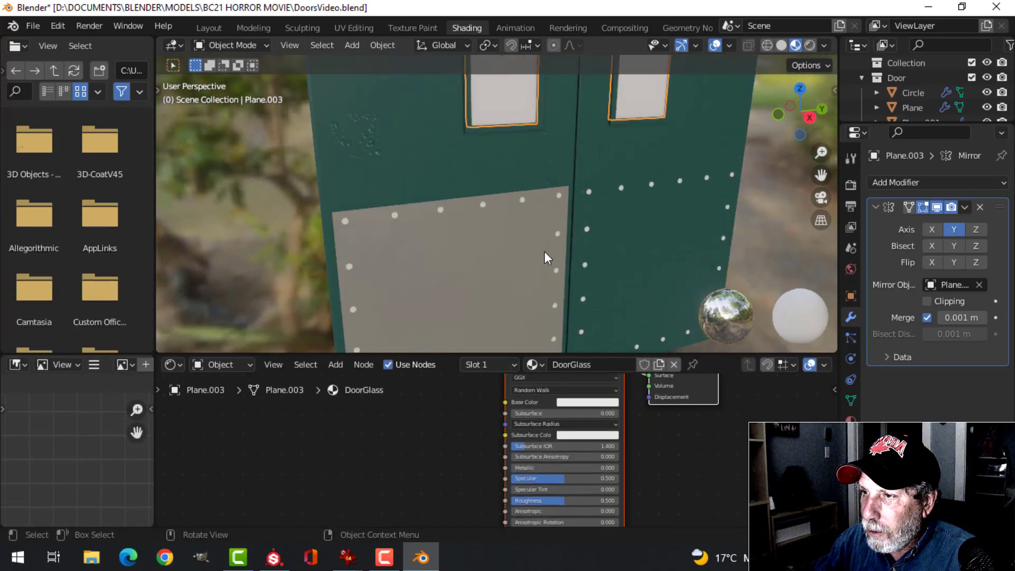
middle_drag(544, 252, 427, 233)
Step: Turn on viewport display of the lower metal plate's Mirror modifier and deselect everything
click(411, 222)
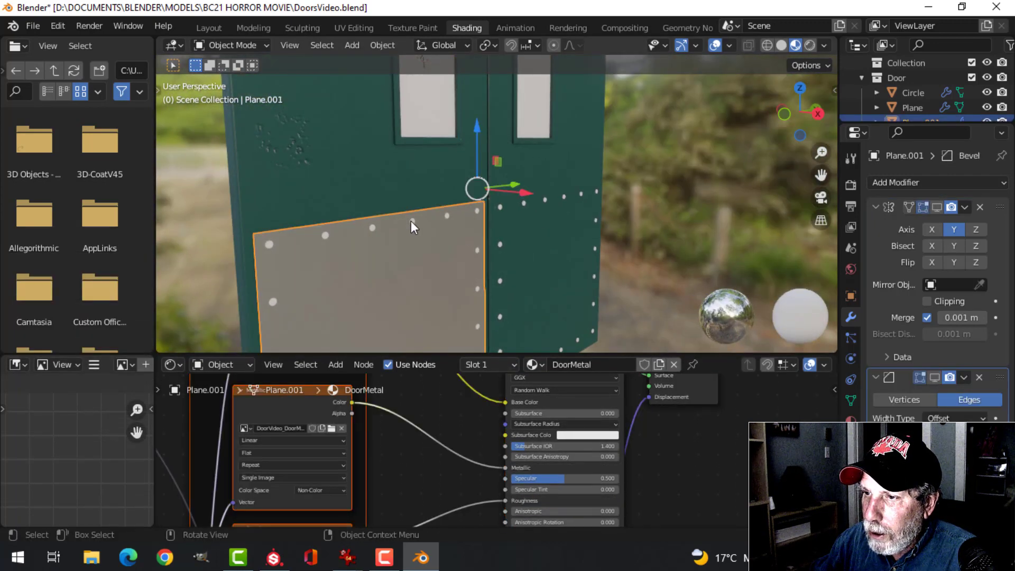
click(411, 221)
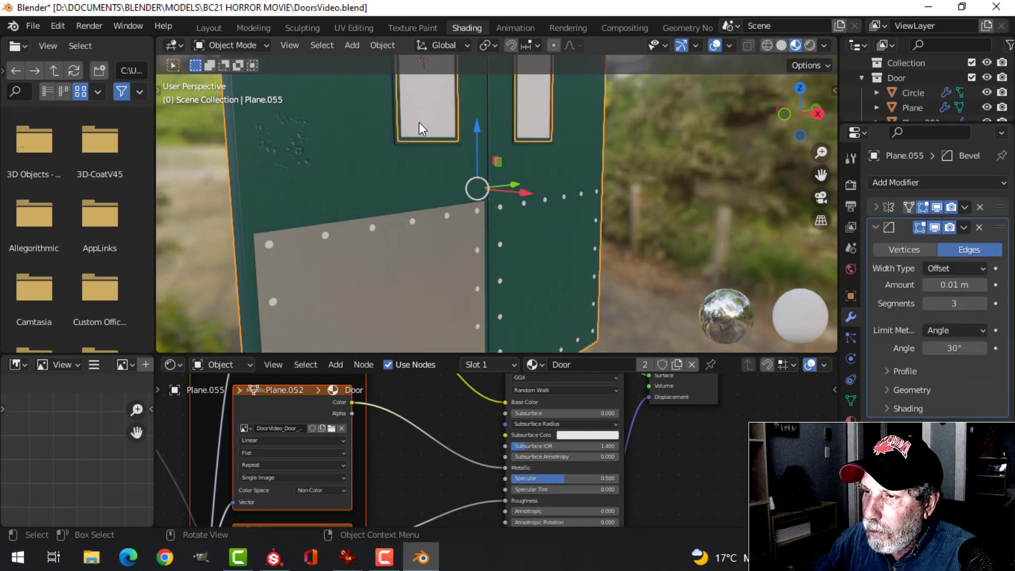
click(448, 217)
click(446, 216)
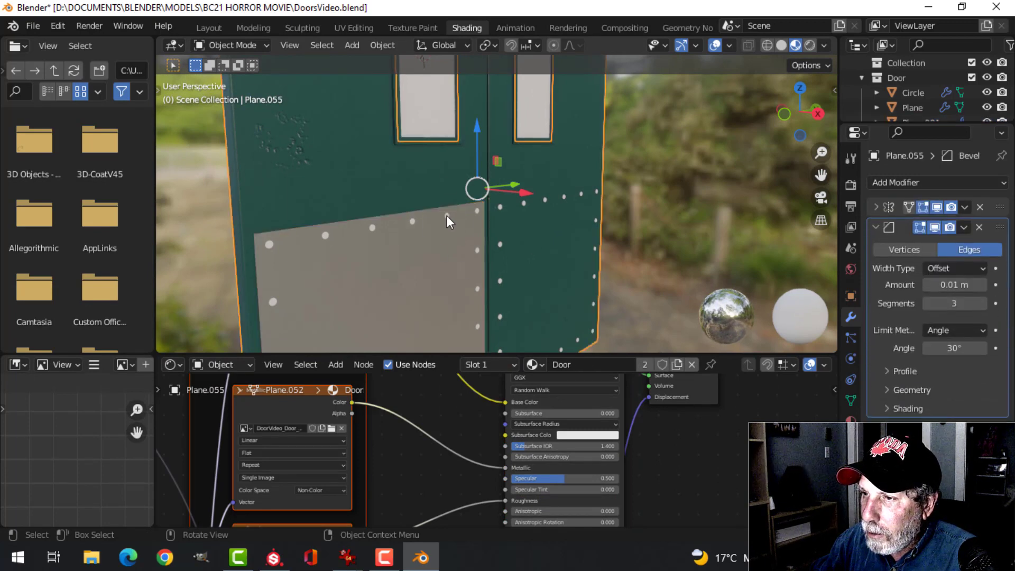
click(423, 273)
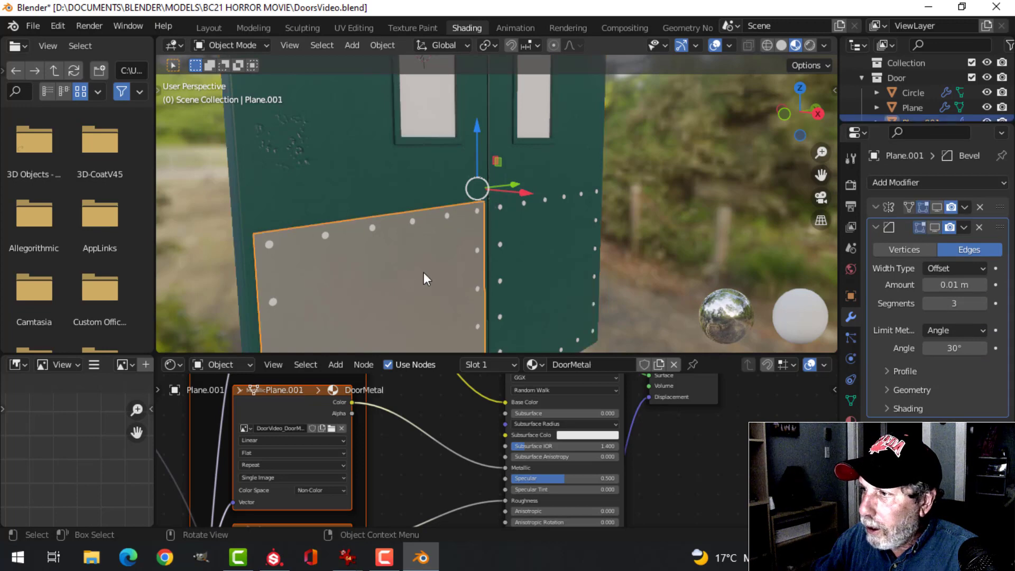
click(937, 207)
key(alt+a)
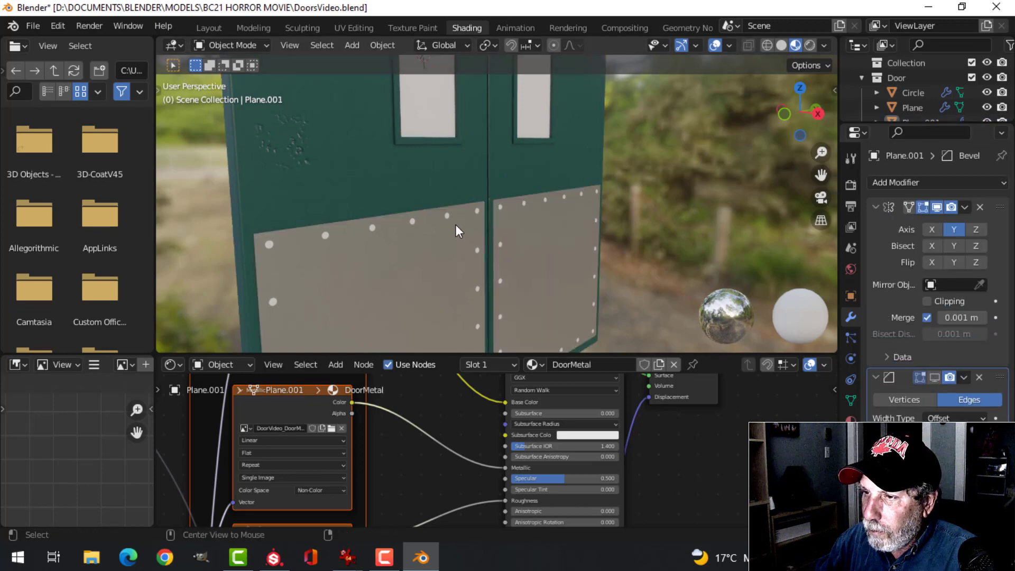
Step: Give the rivets around the metal plates their own copy of the shared material and rename it MetalBasic
click(267, 244)
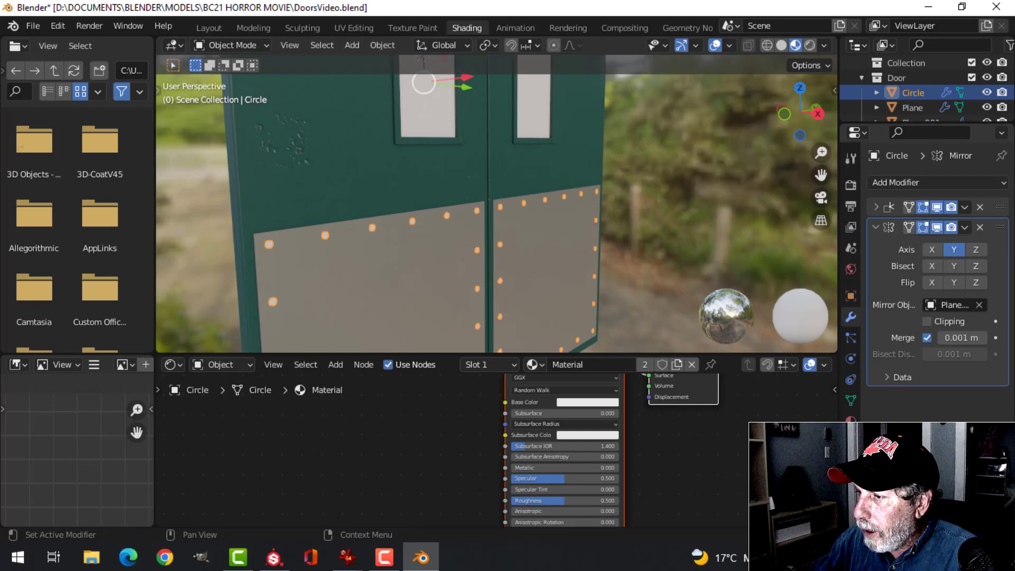
click(851, 422)
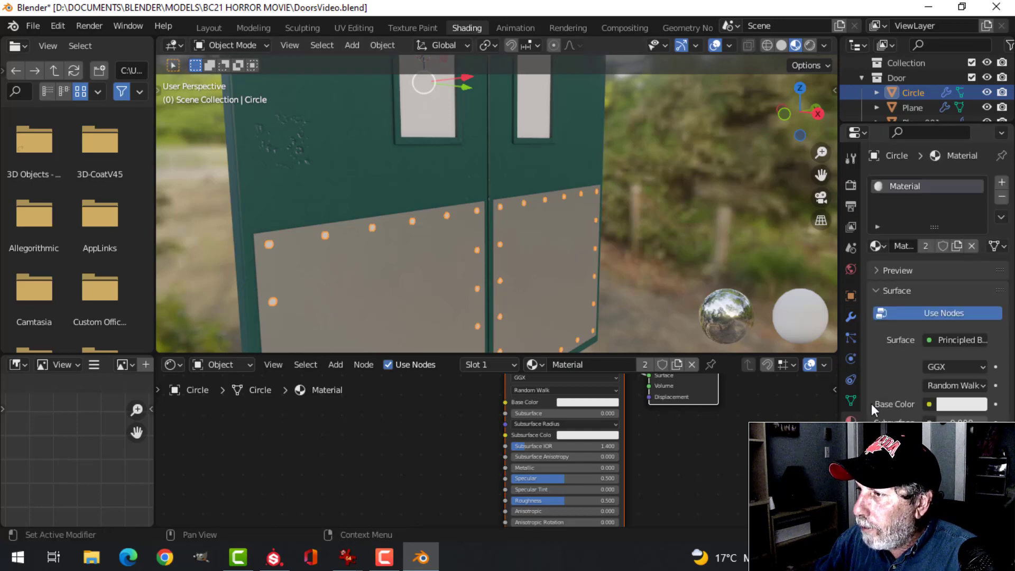
click(971, 244)
click(958, 245)
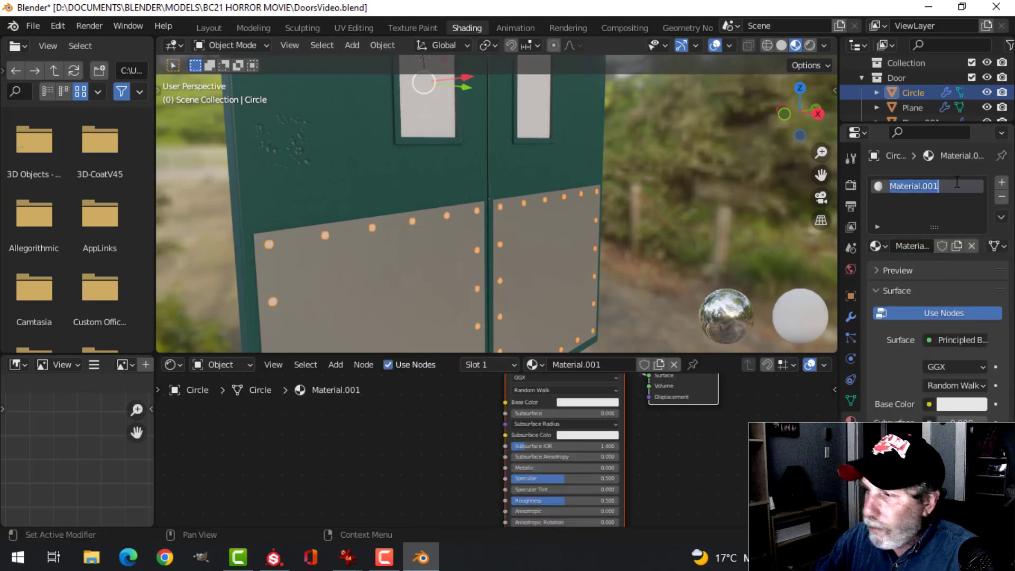
text(mET)
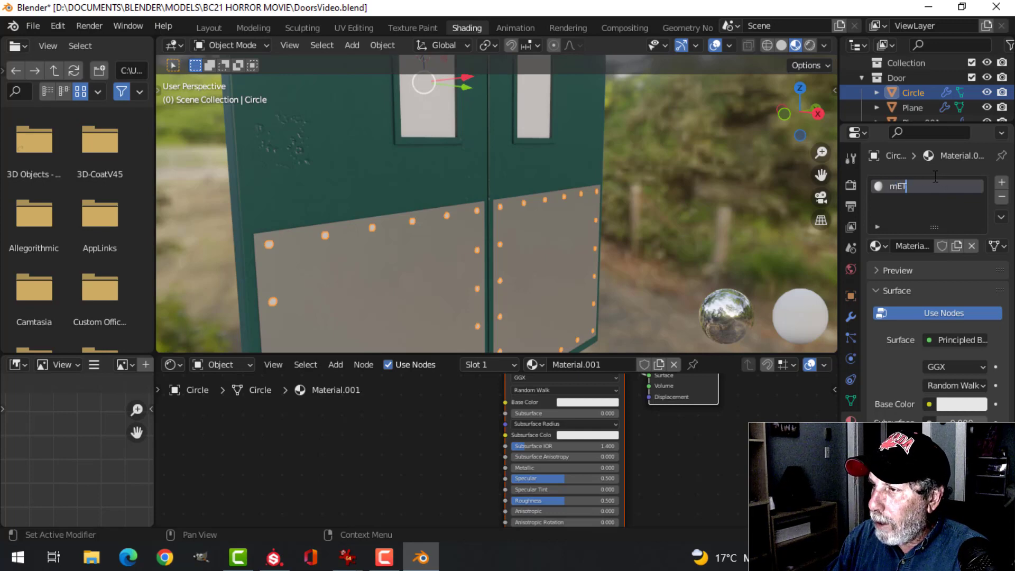
key(Caps_Lock)
text(Meta)
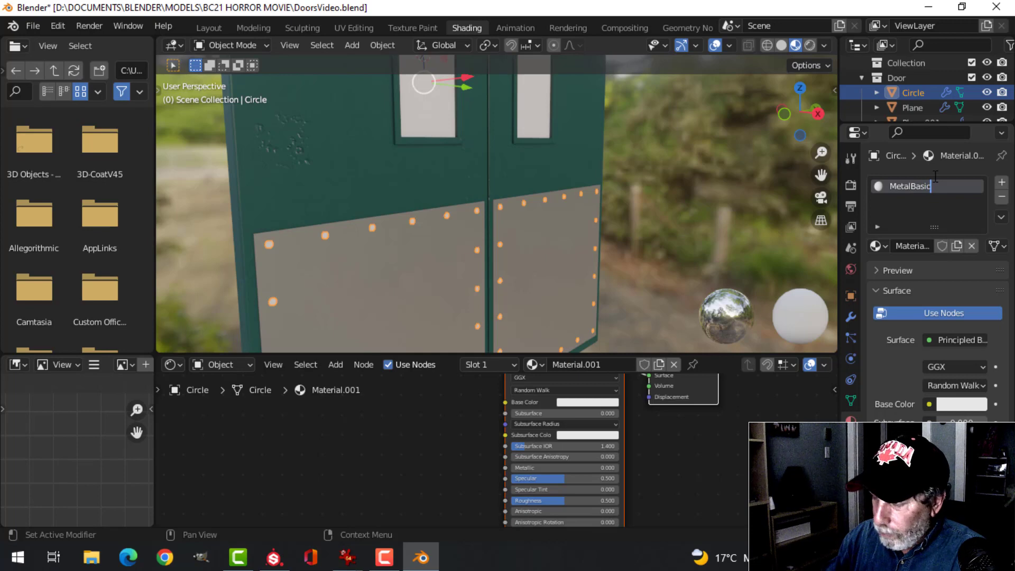
text(lBasic)
key(Return)
Step: Set MetalBasic's base color to hue 0.627, saturation 0.235, value 0.593, with Metallic 1.000 and Roughness 0.486, and deselect the rivets
click(939, 407)
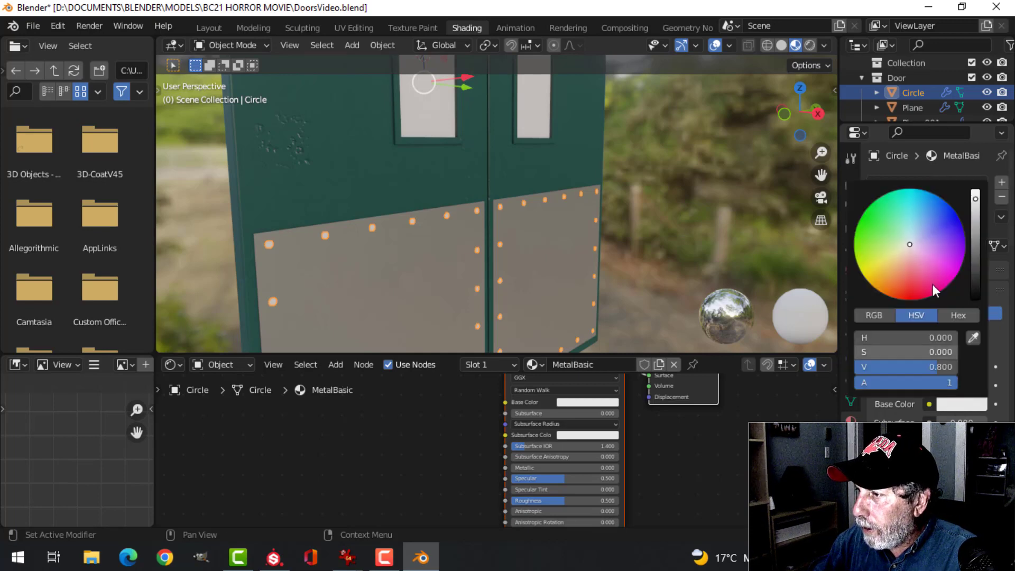
drag(975, 222, 976, 212)
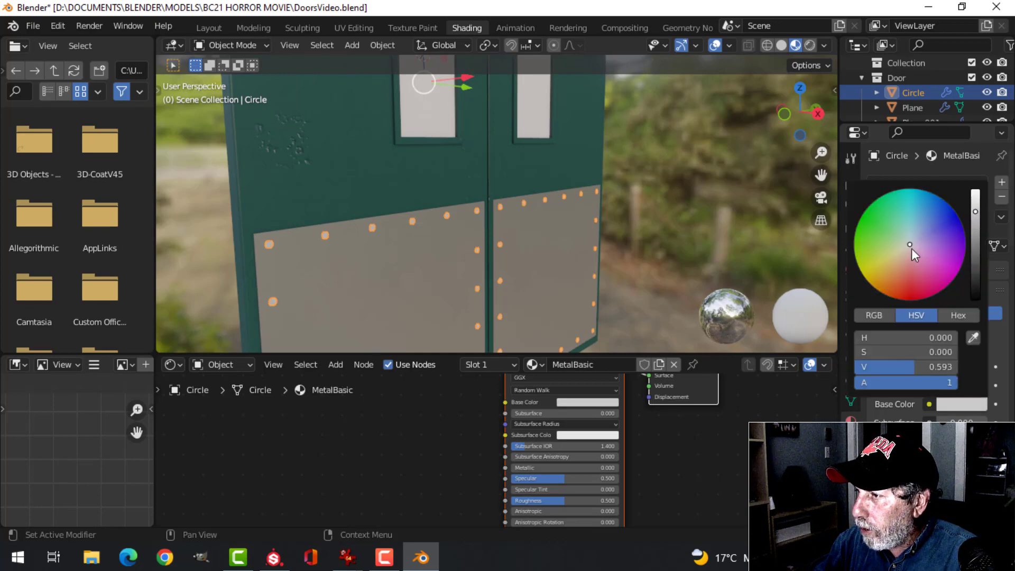
click(912, 249)
scroll(931, 318, down, 3)
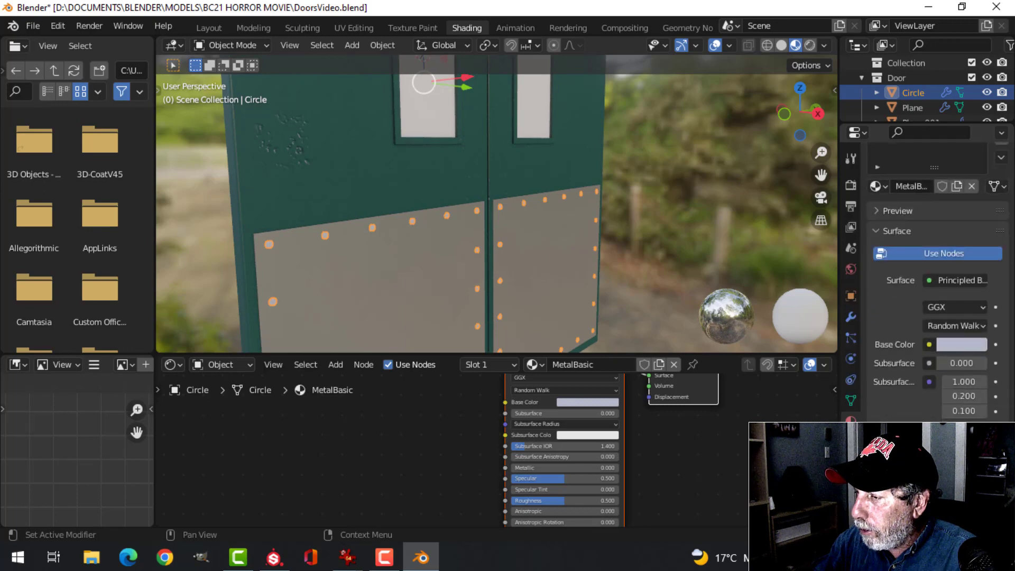
scroll(932, 411, down, 5)
drag(949, 365, 983, 365)
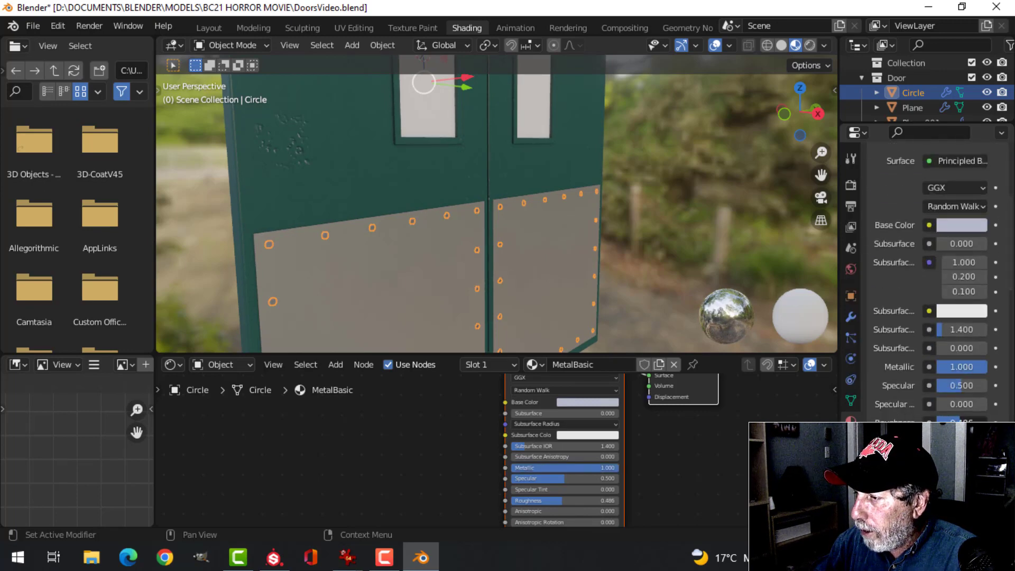
key(alt+a)
Step: Soften the rivets' MetalBasic base color to a greyer blue with hue 0.595 and saturation 0.105, and deselect them
scroll(402, 275, up, 4)
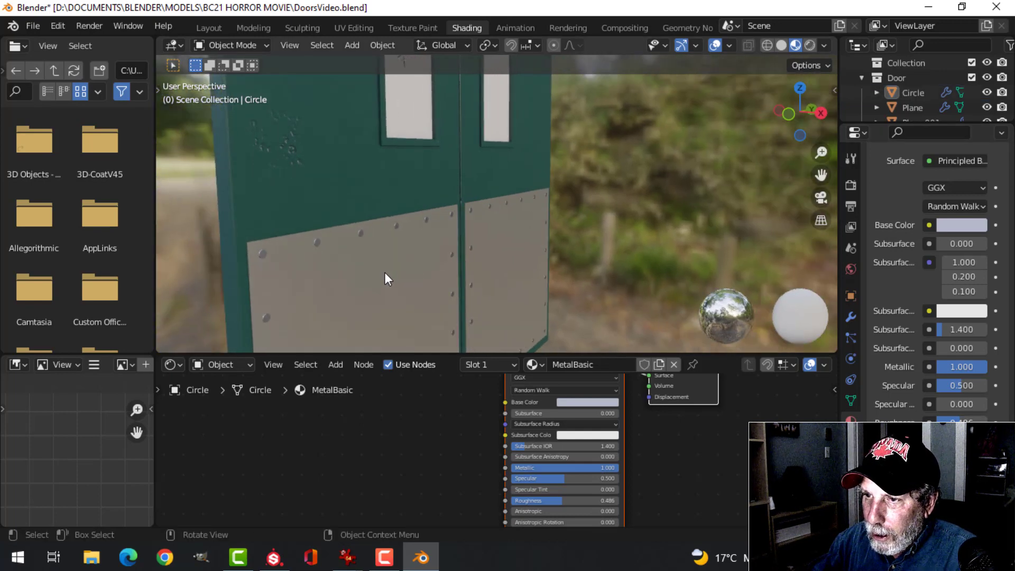
middle_drag(385, 272, 430, 272)
middle_drag(511, 257, 431, 259)
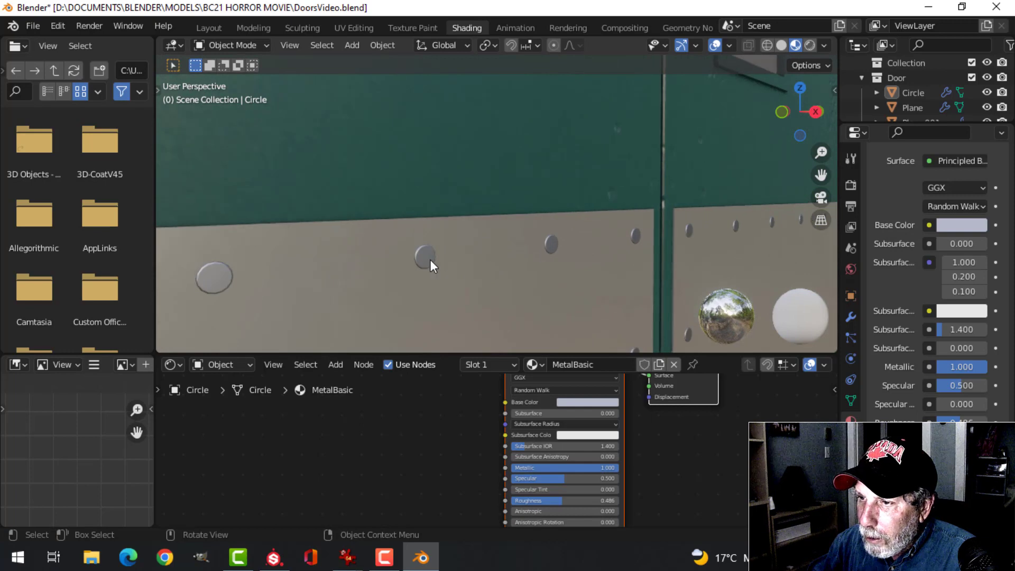
click(428, 259)
click(952, 228)
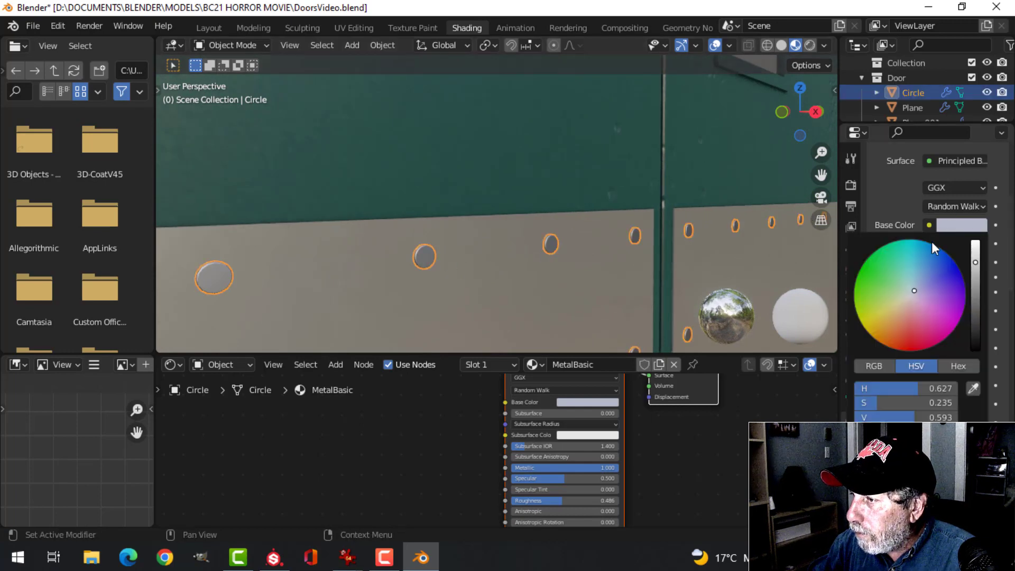
drag(914, 287, 911, 293)
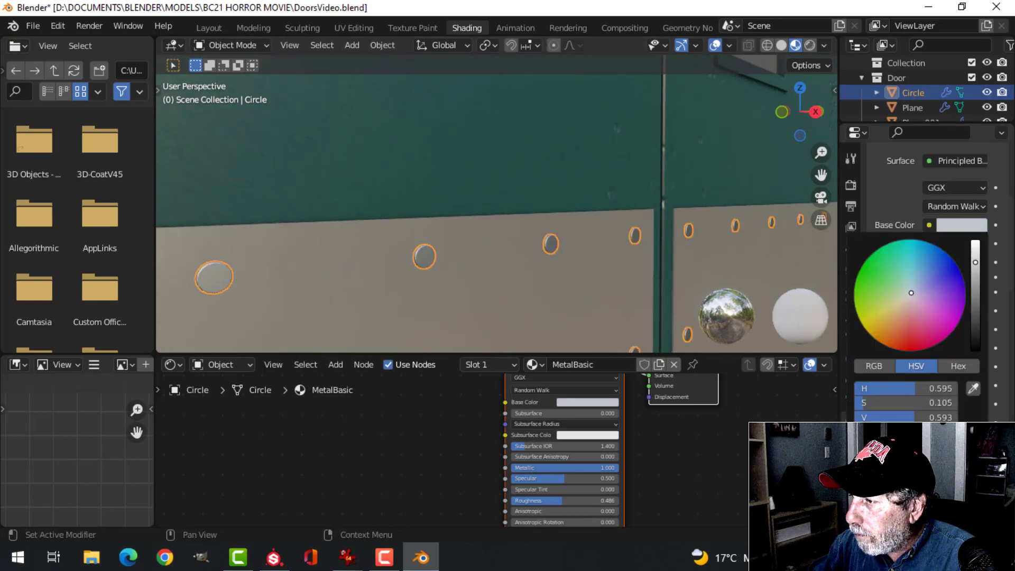
key(alt+a)
Step: Hide the window glass temporarily, assign the MetalBasic material to the wire mesh behind it, and unhide the glass
middle_drag(503, 256, 452, 261)
scroll(464, 272, down, 3)
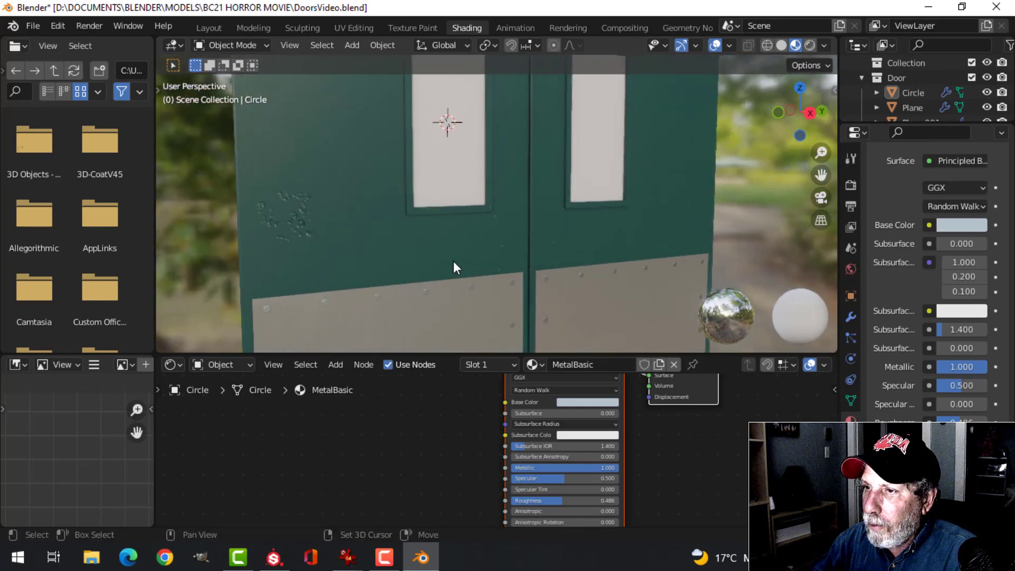
click(520, 194)
key(h)
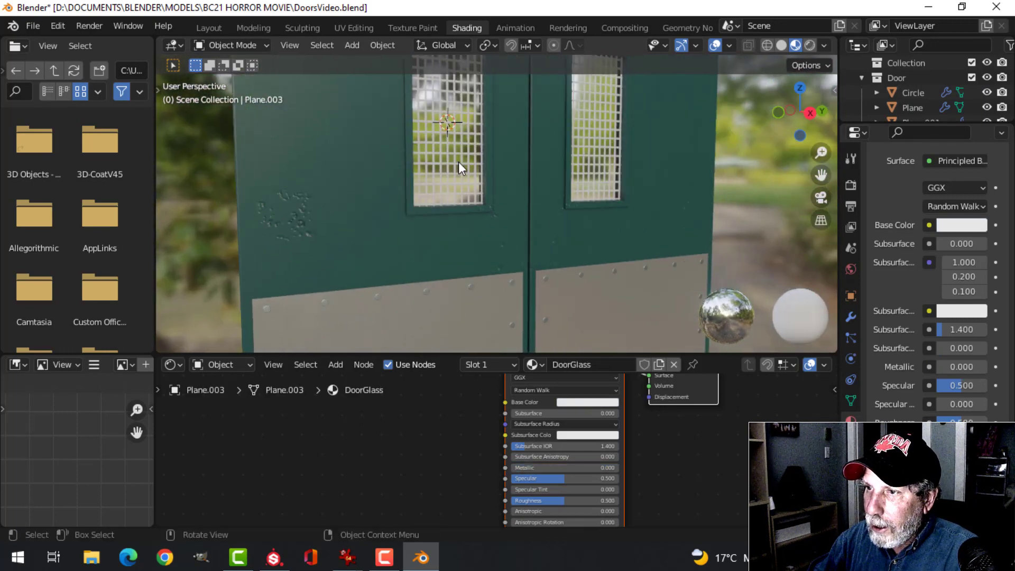
click(588, 211)
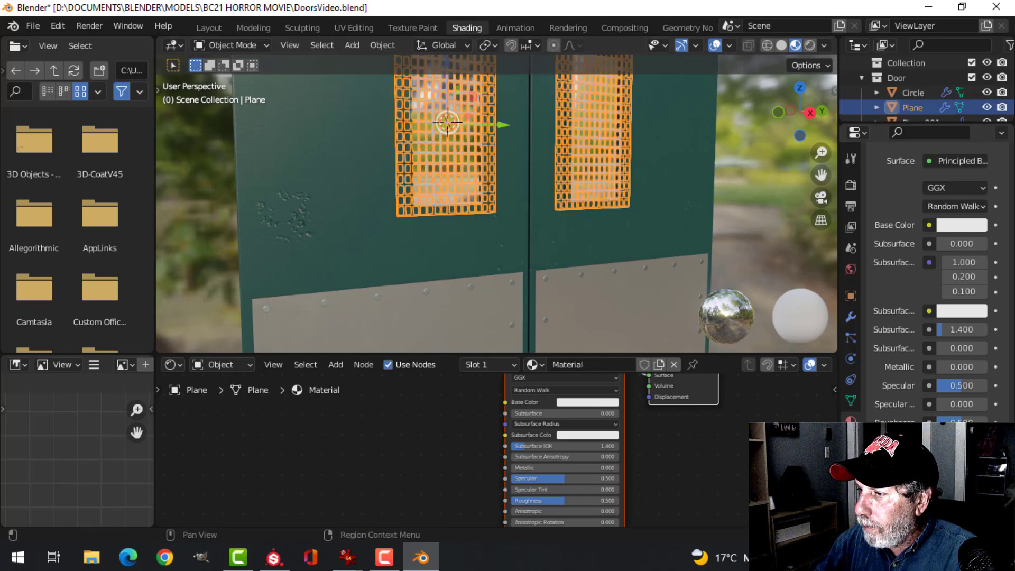
scroll(899, 317, up, 6)
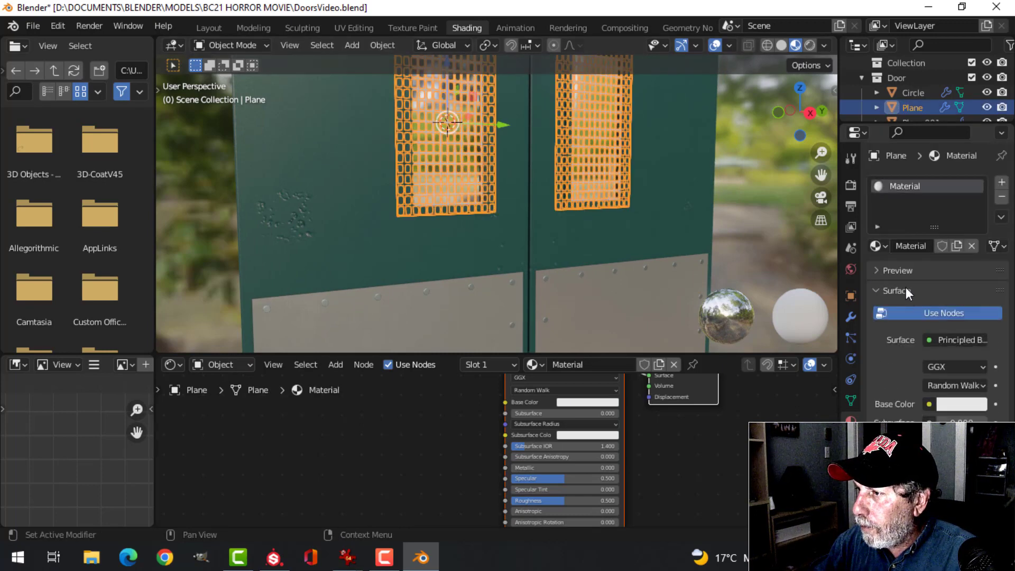
click(876, 246)
click(777, 326)
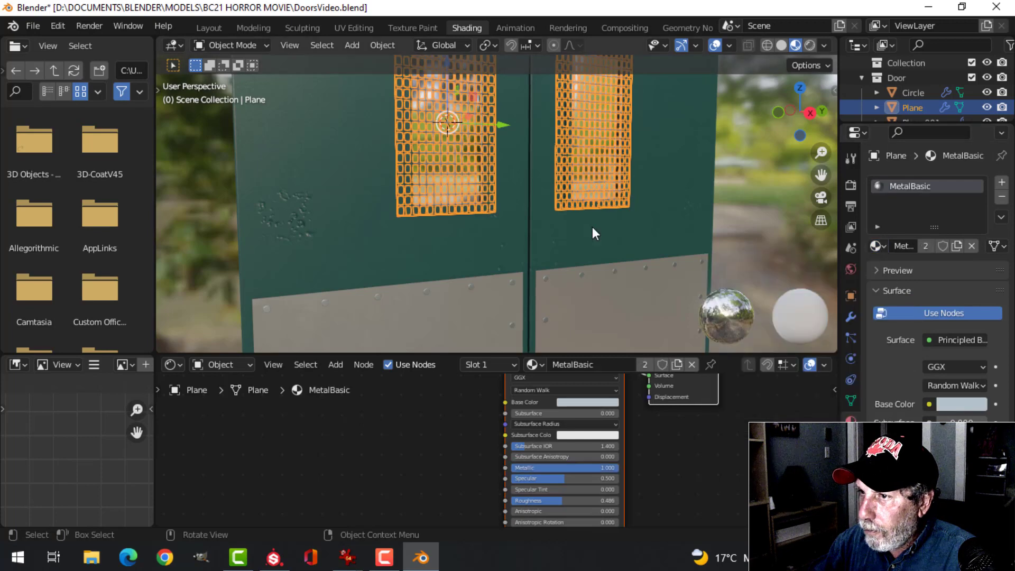
key(alt+h)
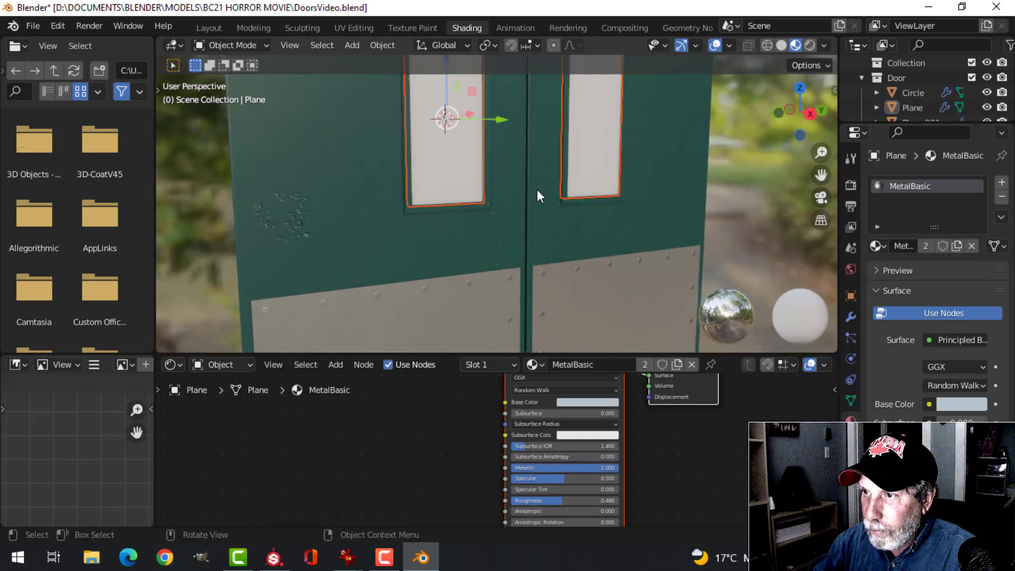
Step: Select the window glass and load the five DoorGlass texture maps, BaseColor through Roughness, into its Principled BSDF with Principled Texture Setup
mouse_move(537, 195)
ctrl+middle_down()
mouse_move(497, 212)
mouse_move(549, 205)
mouse_move(520, 205)
mouse_move(494, 186)
ctrl+middle_up()
click(494, 172)
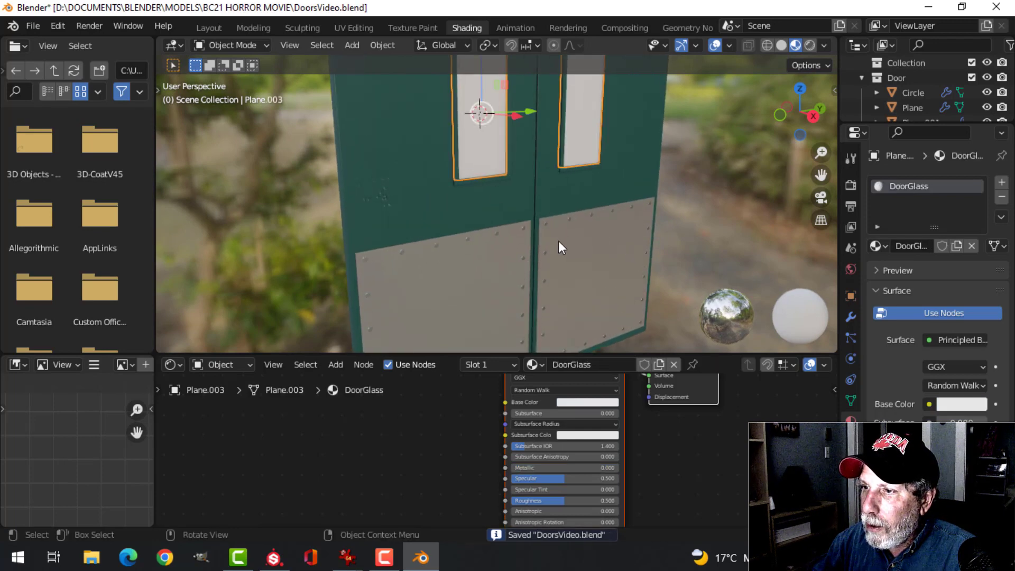
ctrl+middle_drag(559, 240, 548, 376)
scroll(437, 372, down, 1)
drag(445, 353, 445, 223)
middle_drag(538, 299, 478, 314)
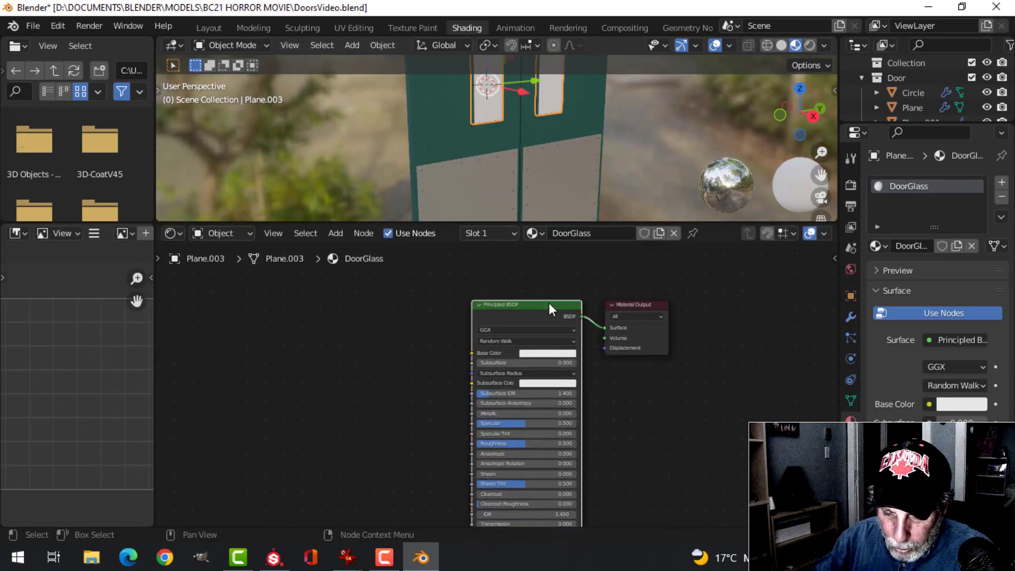
key(ctrl+shift+t)
click(418, 123)
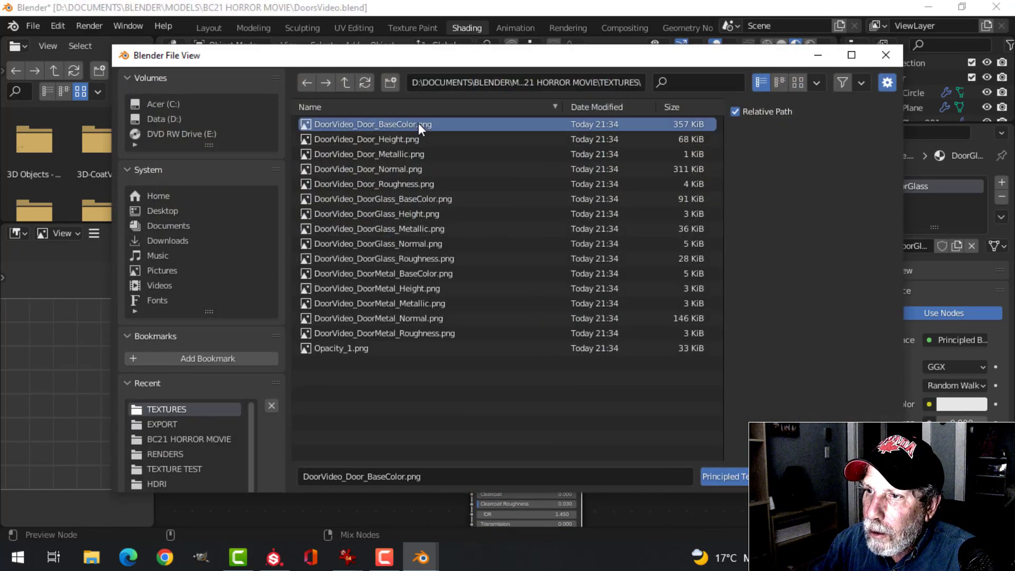
click(393, 199)
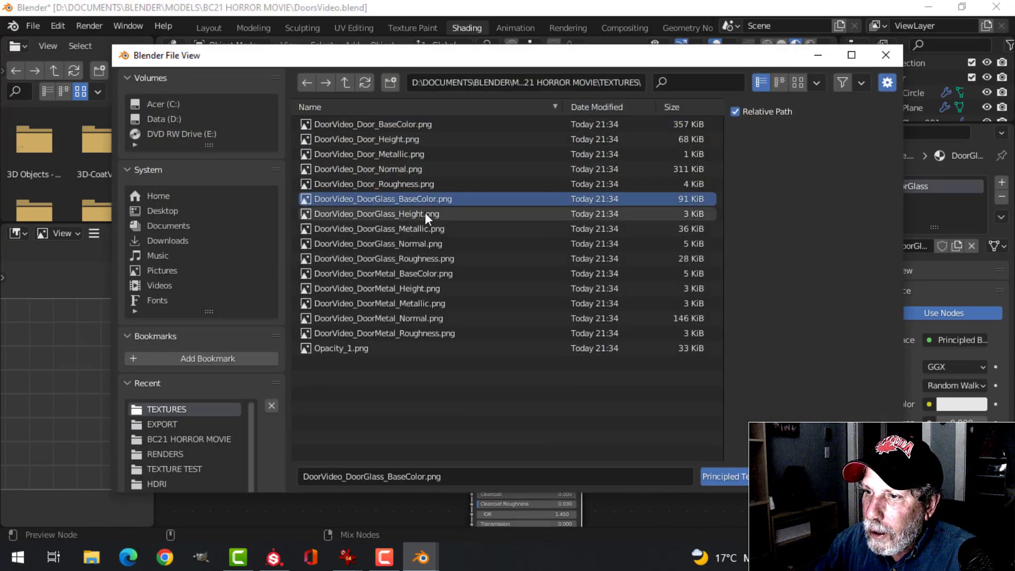
shift+click(422, 258)
click(698, 474)
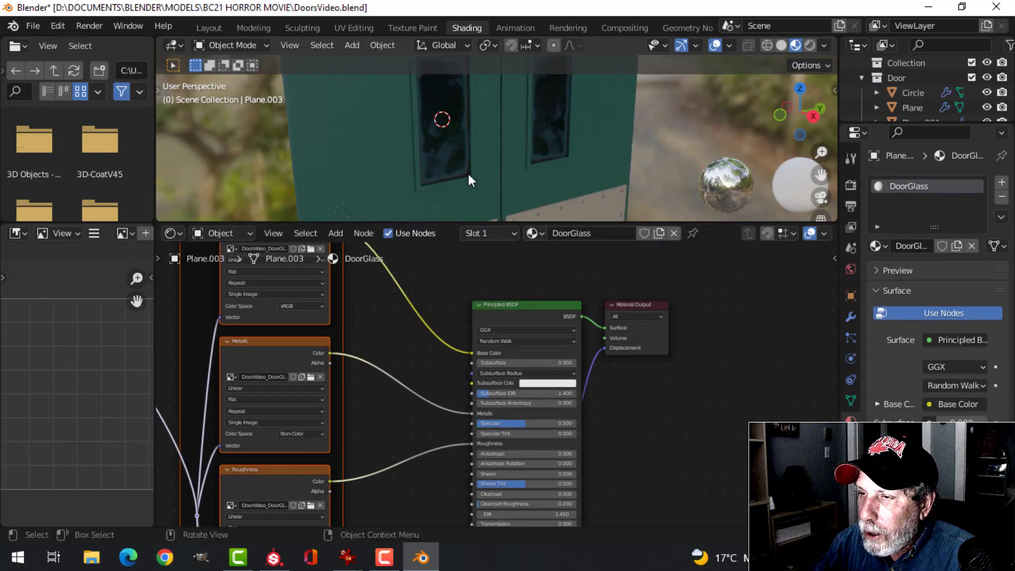
Step: Set the DoorGlass material's Blend Mode to Alpha Blend and enable Screen Space Refraction
scroll(468, 174, up, 2)
click(435, 152)
scroll(926, 424, down, 15)
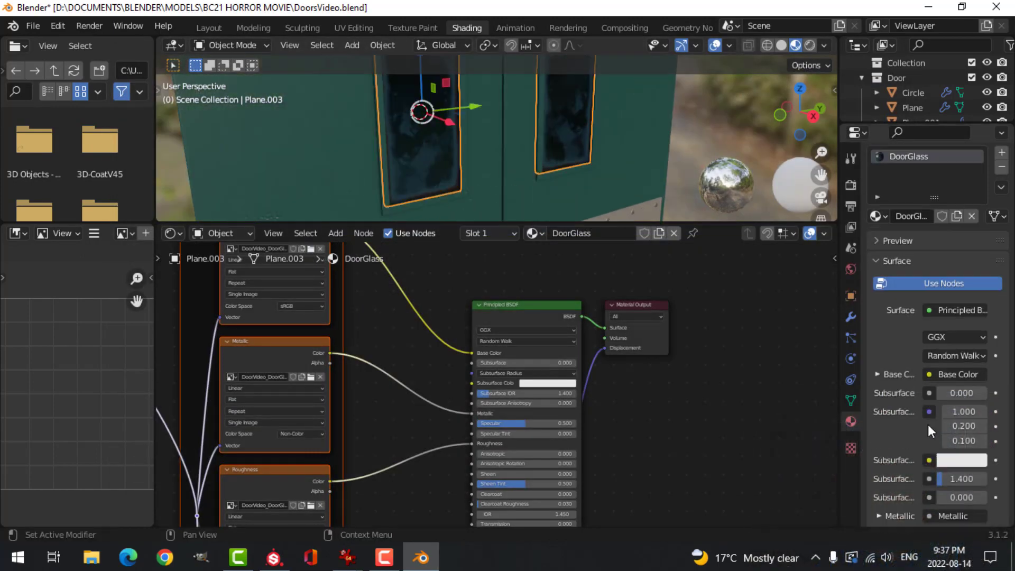
scroll(924, 424, down, 3)
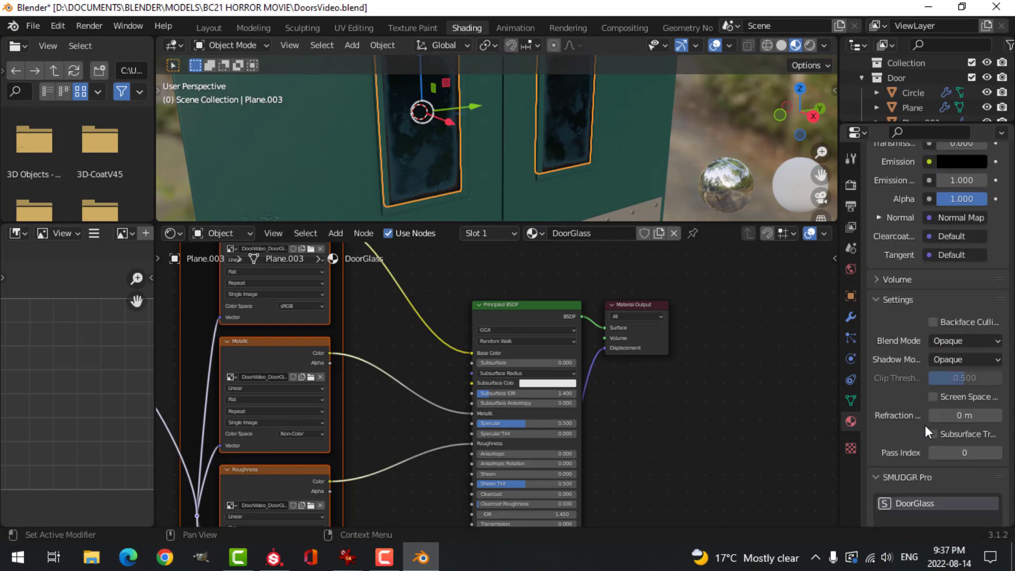
click(953, 341)
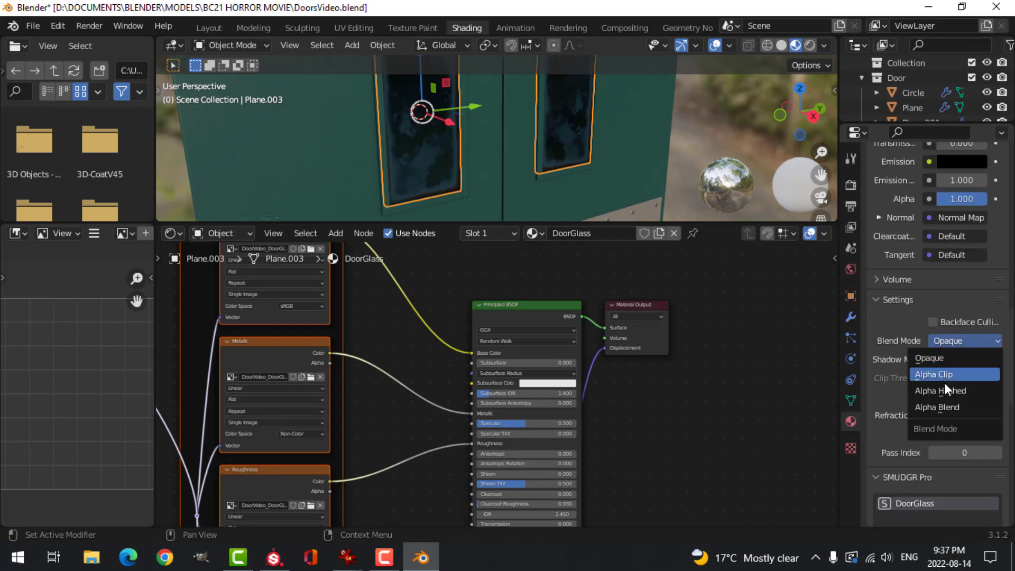
click(949, 405)
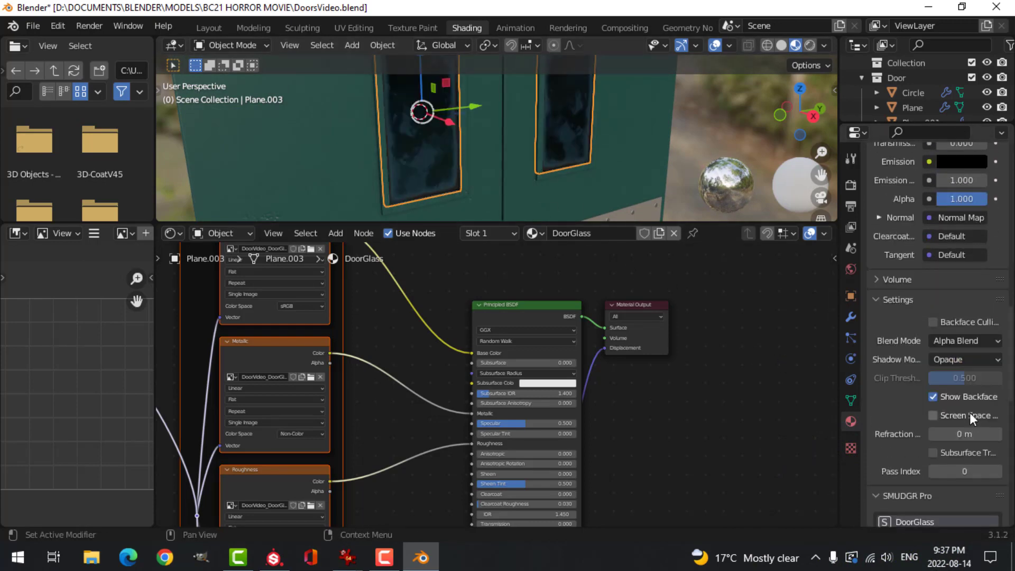
click(932, 416)
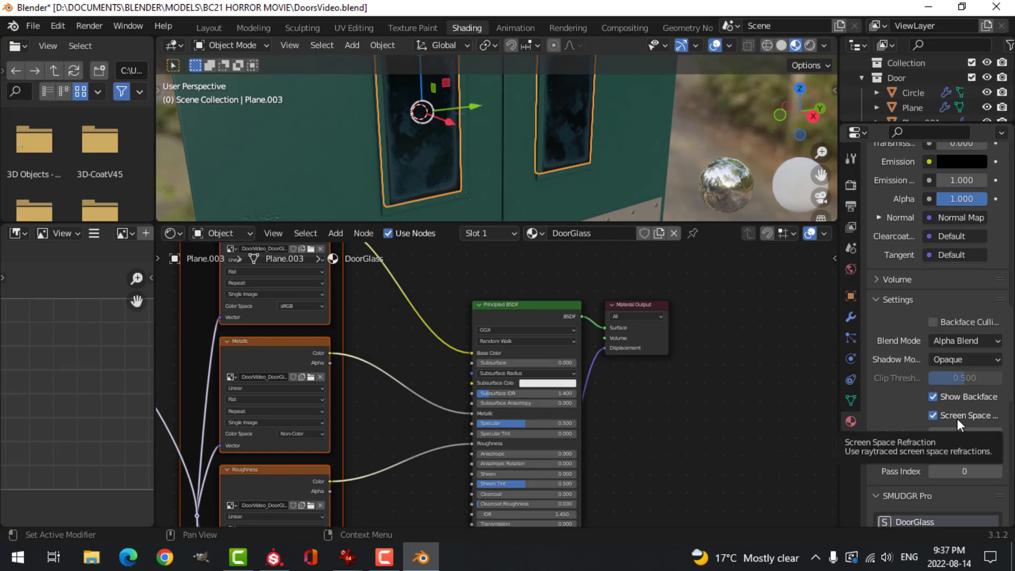
click(662, 300)
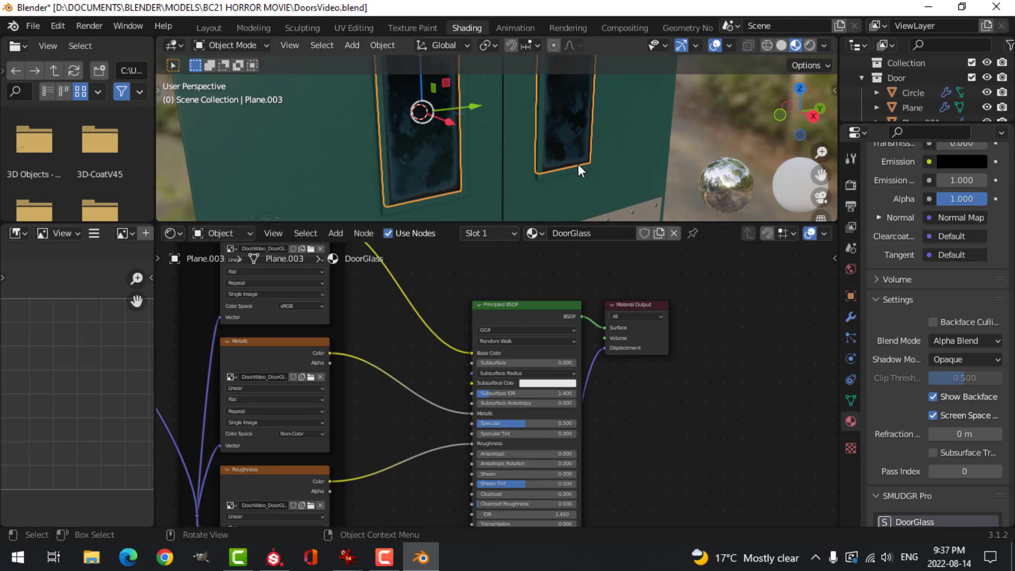
middle_drag(578, 164, 476, 201)
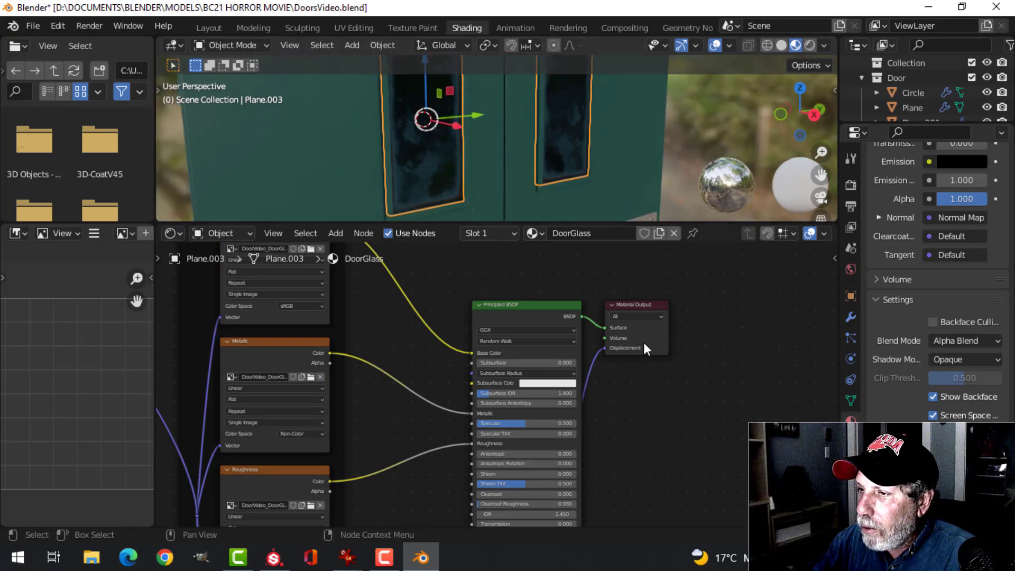
middle_drag(510, 169, 522, 163)
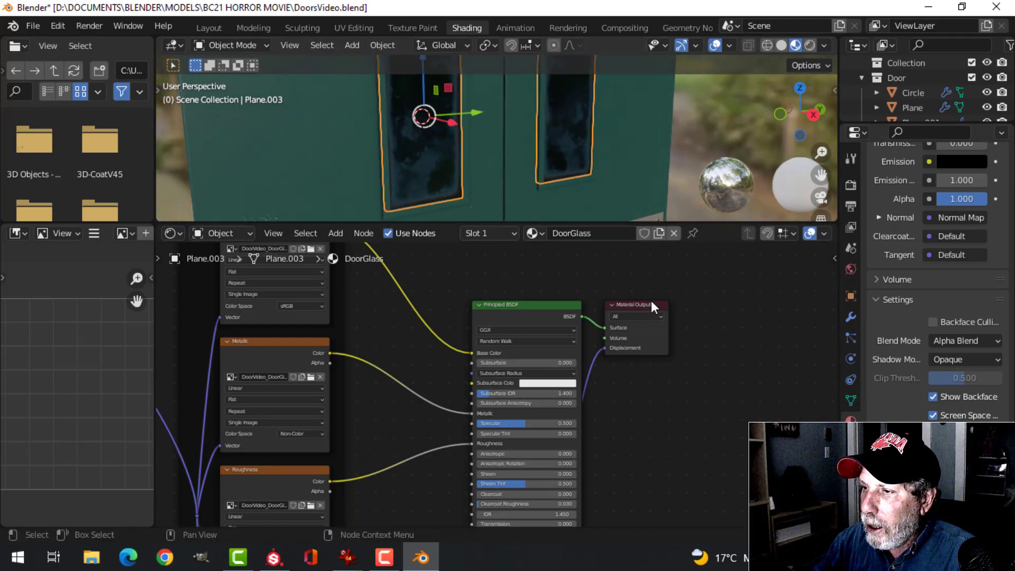
Step: Move the Material Output node well away from the Principled BSDF to make room for more nodes
drag(638, 305, 788, 307)
scroll(718, 407, down, 1)
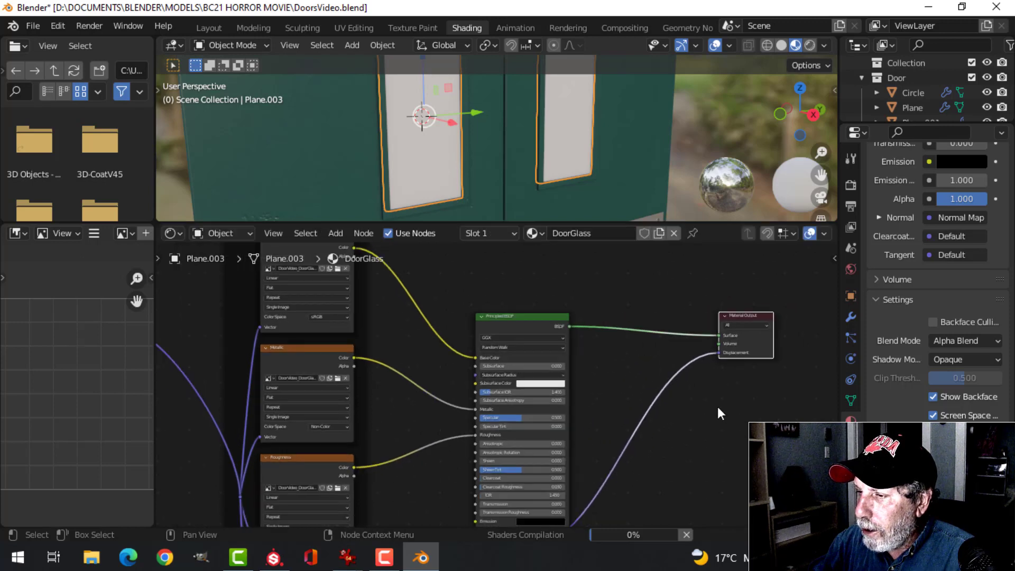
middle_drag(718, 413, 535, 359)
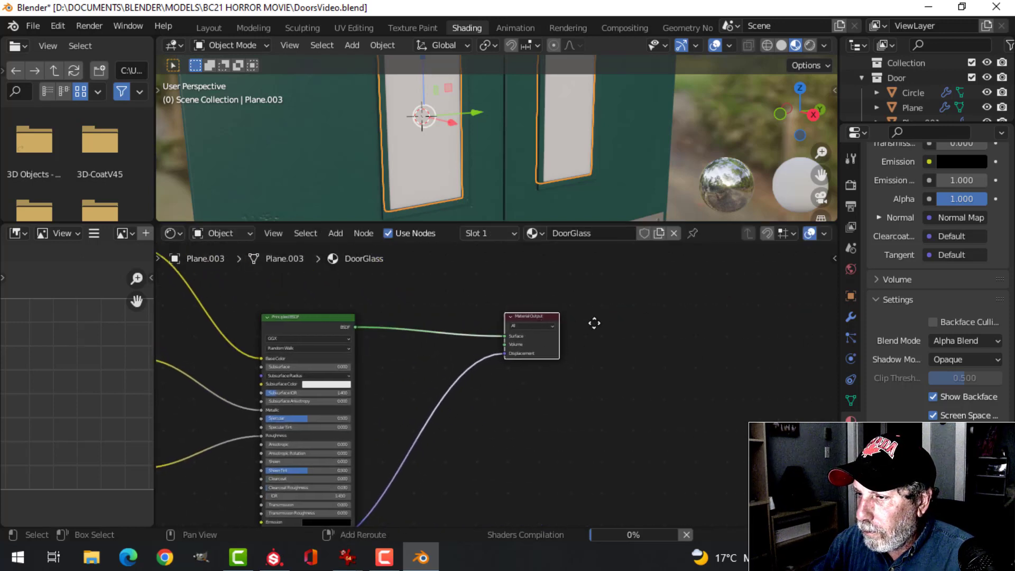
drag(554, 313, 690, 303)
Step: Add an Image Texture node above the Principled BSDF's output link and load Opacity_1.png from the TEXTURES folder into it
key(shift+a)
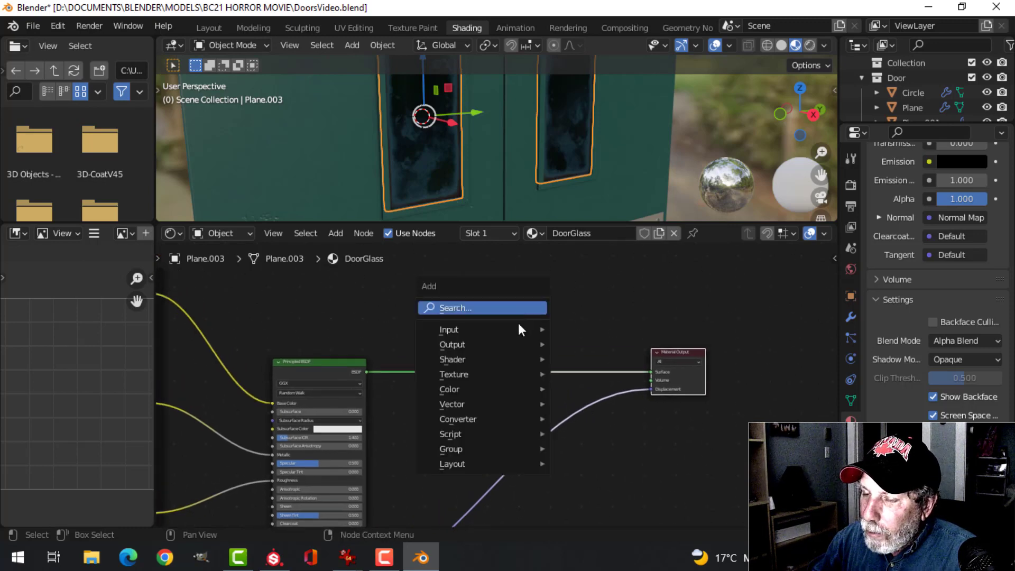
mouse_move(475, 375)
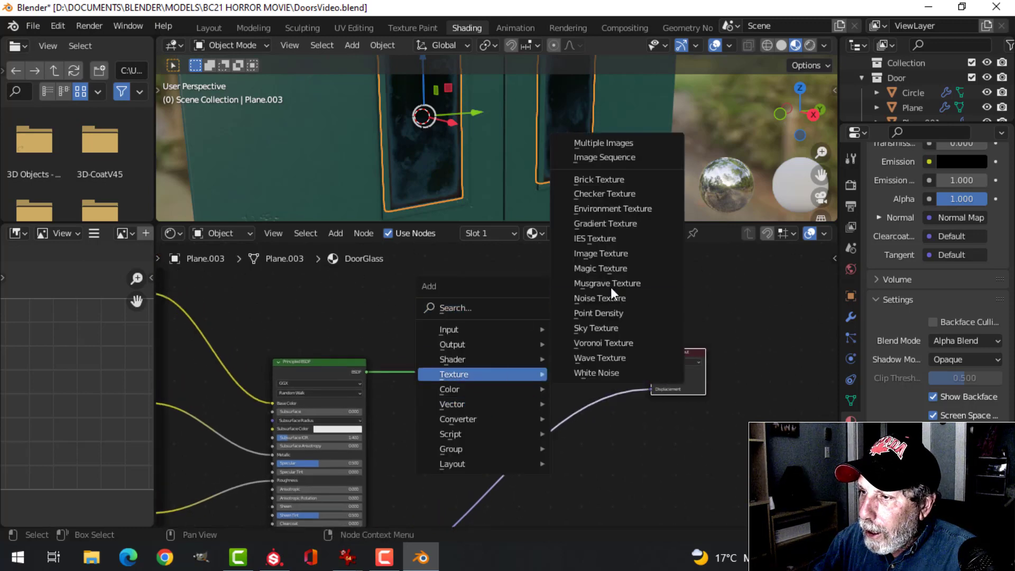
click(611, 253)
click(472, 283)
scroll(473, 283, up, 4)
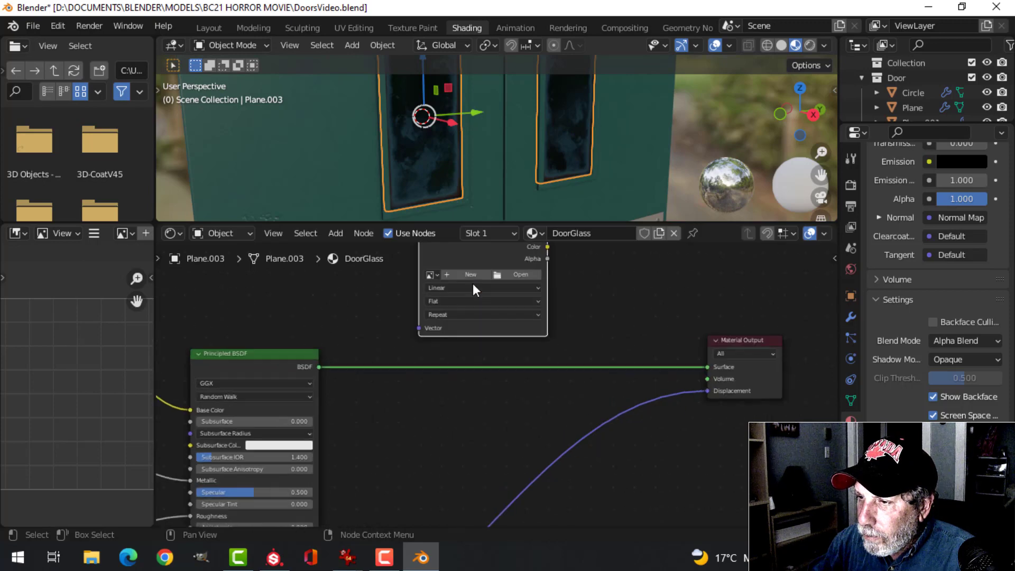
scroll(520, 290, down, 4)
click(528, 340)
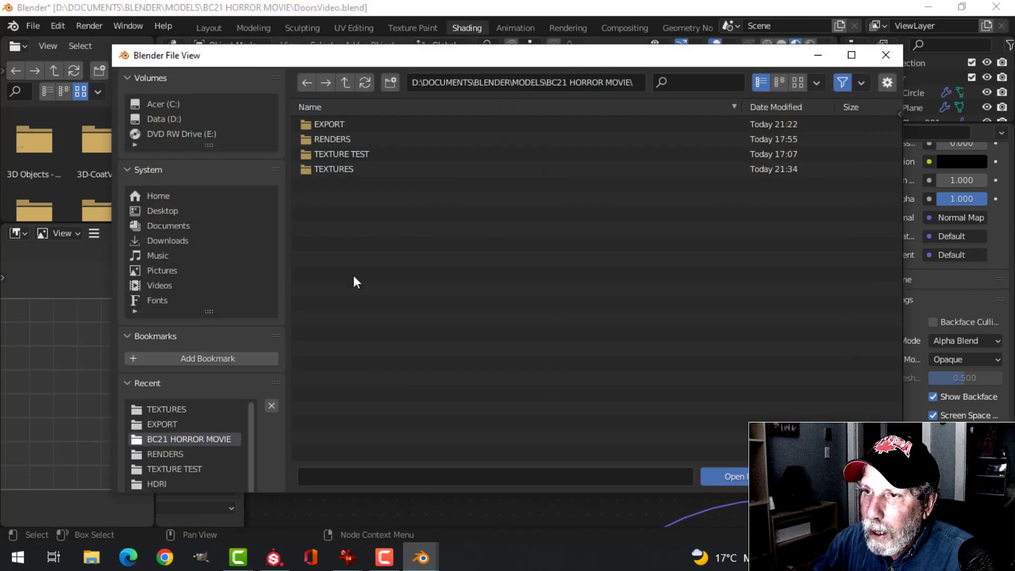
double_click(341, 169)
click(359, 350)
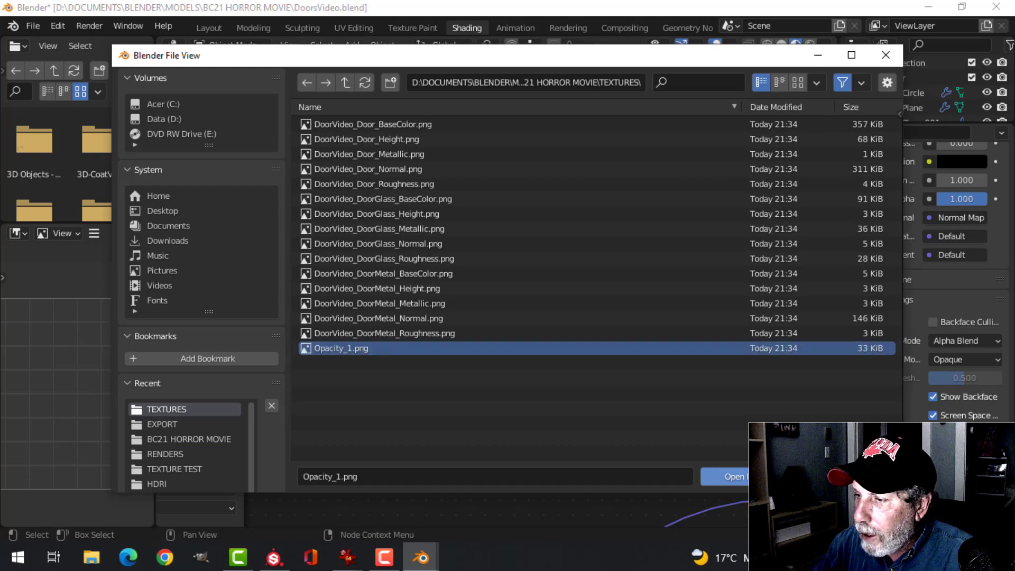
click(723, 476)
scroll(618, 317, down, 2)
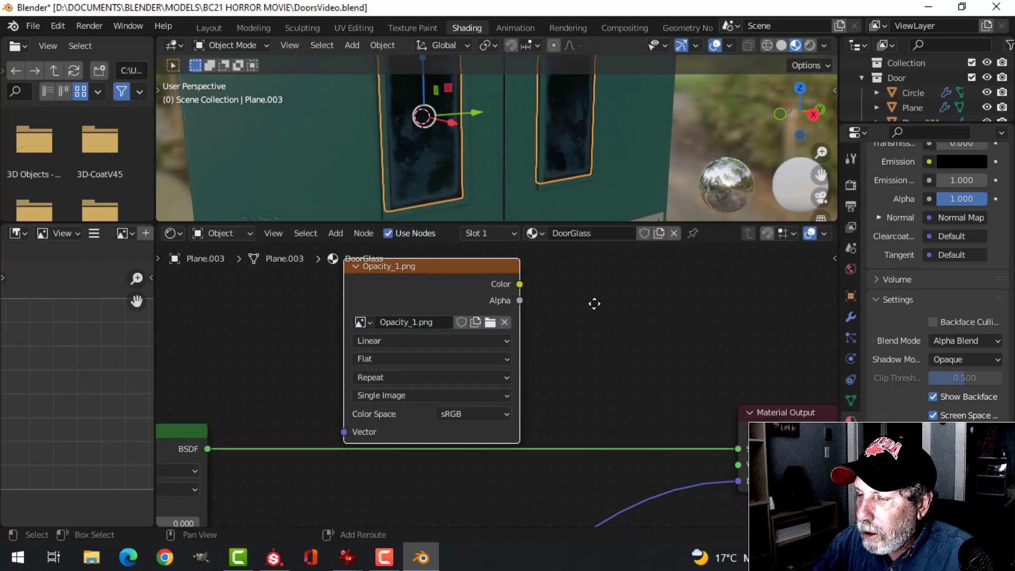
scroll(498, 307, down, 2)
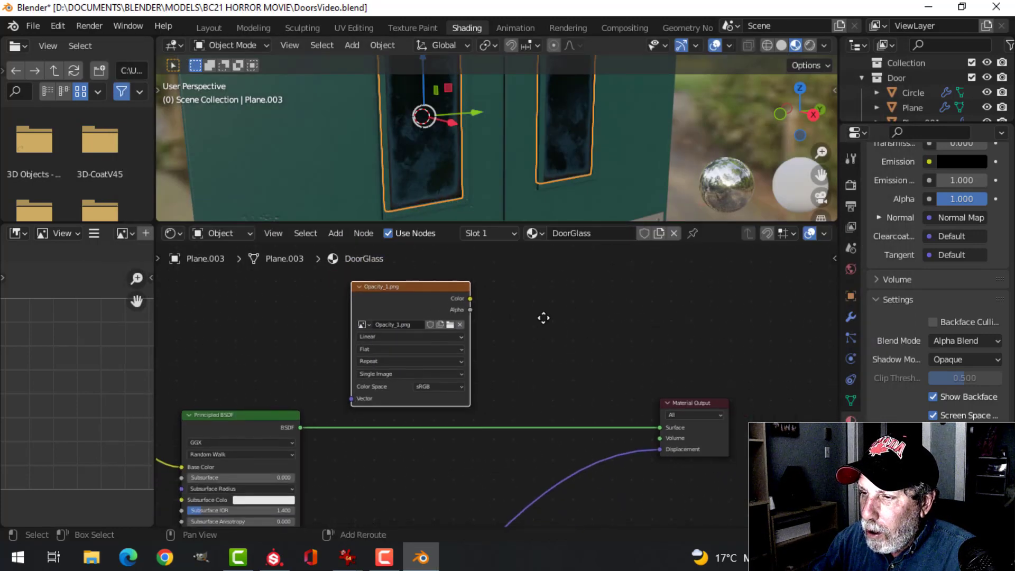
Step: Insert a Mix Shader between the Principled BSDF and Material Output, and connect the Opacity_1.png Color to its Fac
middle_drag(543, 317, 538, 297)
key(shift+a)
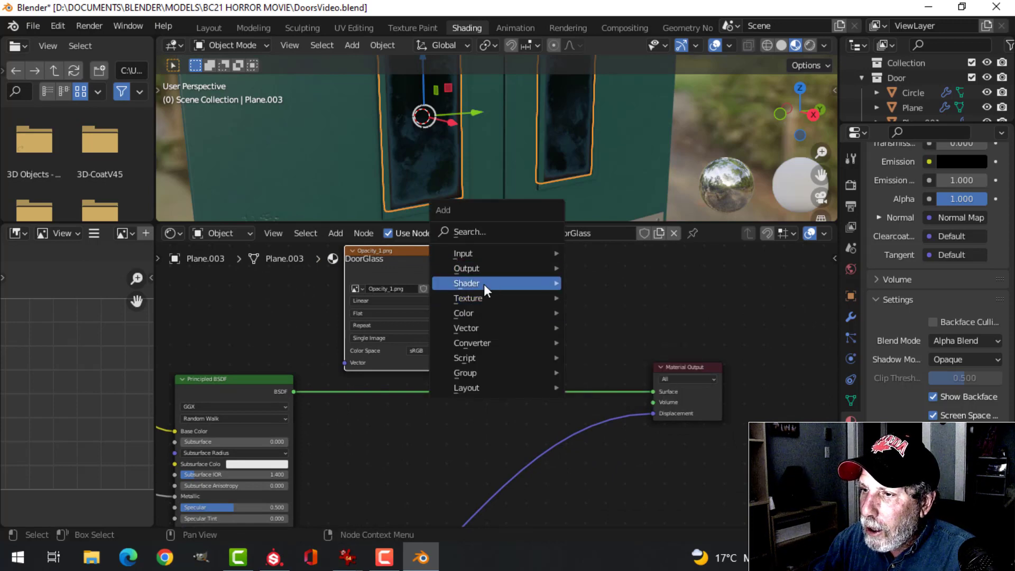
mouse_move(483, 284)
click(618, 370)
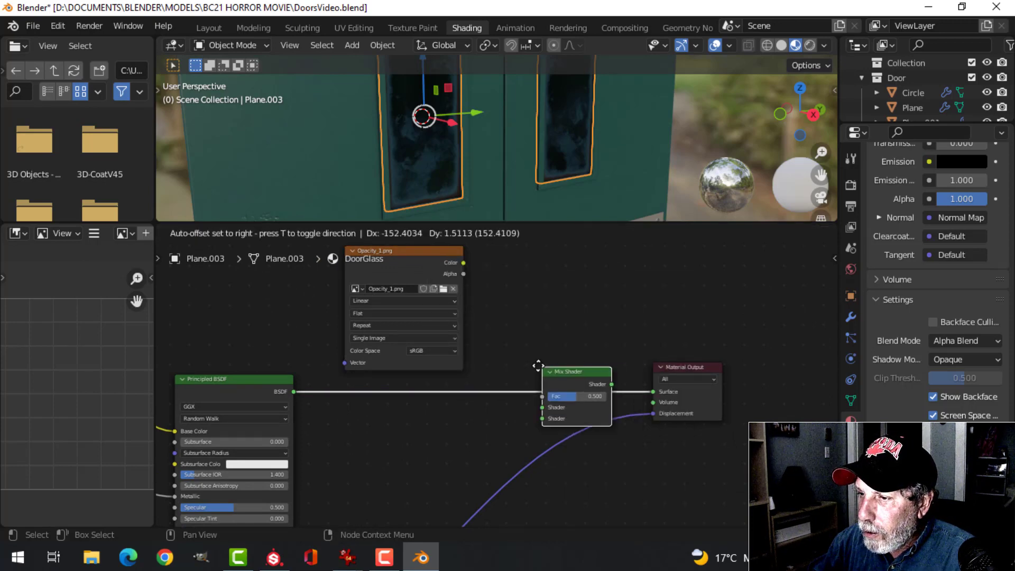
click(525, 354)
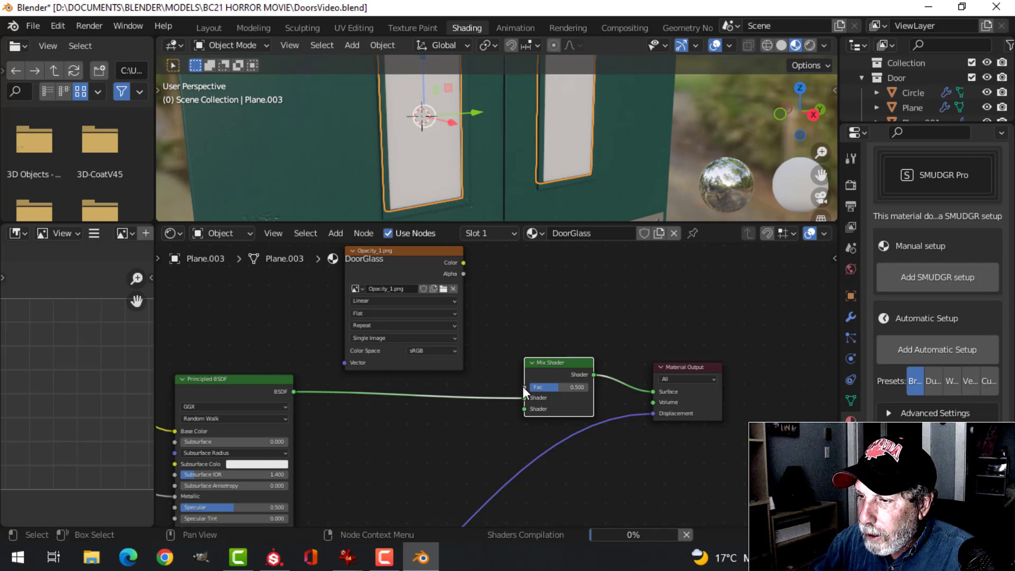
drag(463, 263, 525, 388)
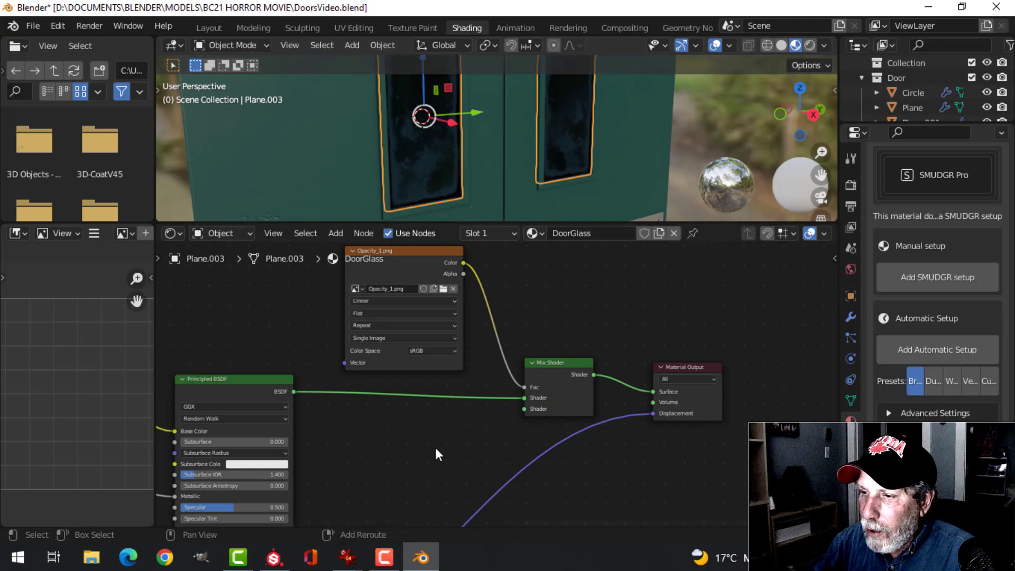
Step: Add a Transparent BSDF and connect it to the second Shader input of the Mix Shader
middle_drag(436, 448, 510, 384)
key(shift+a)
mouse_move(511, 383)
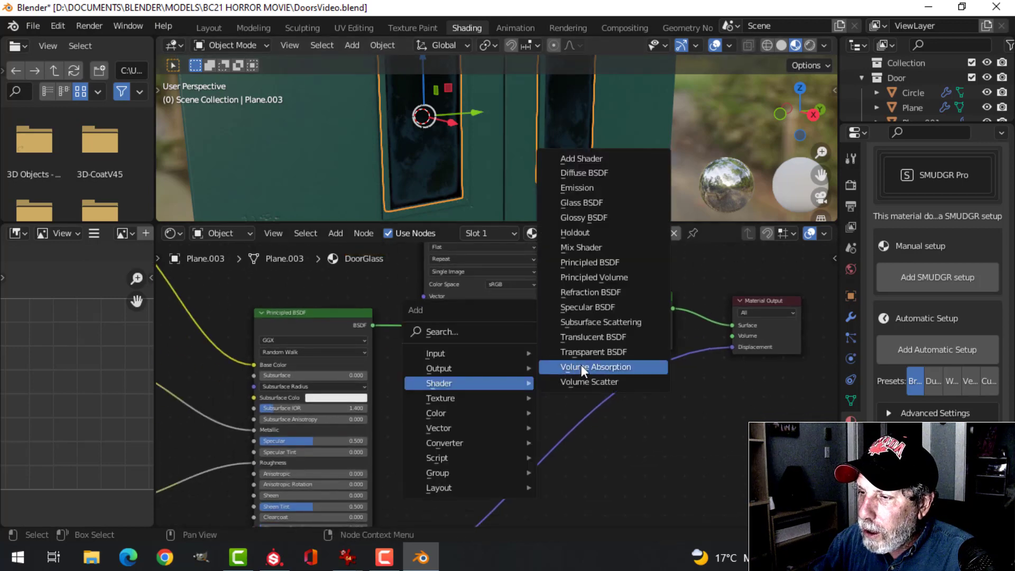
click(585, 352)
click(510, 396)
scroll(509, 392, up, 2)
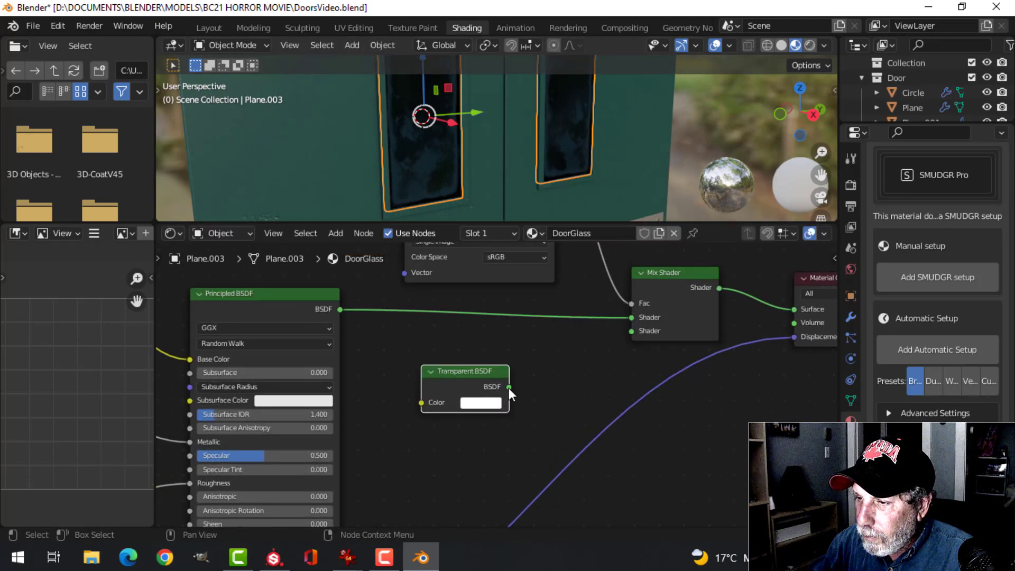
drag(510, 387, 638, 333)
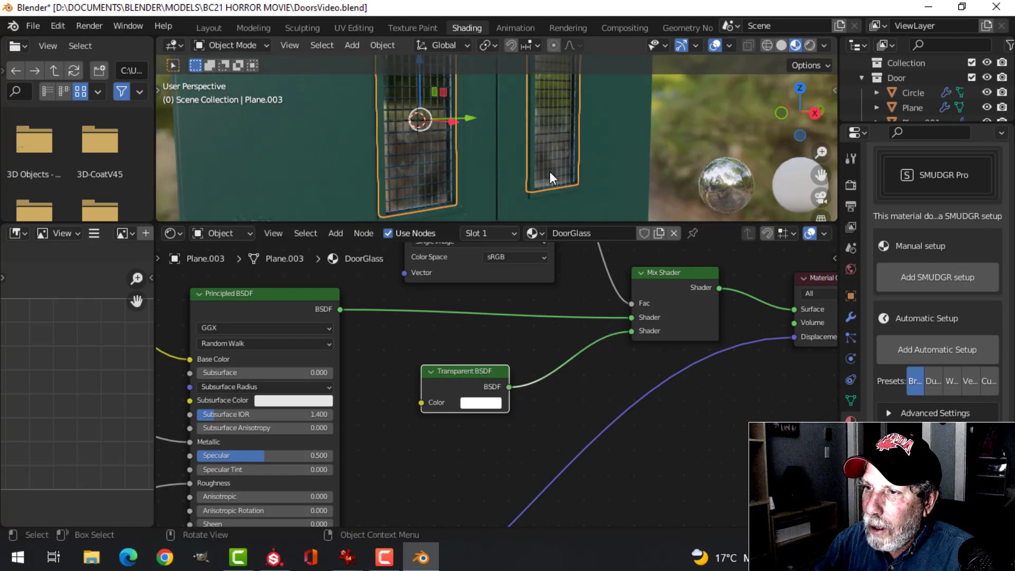
scroll(550, 171, up, 2)
mouse_move(529, 164)
middle_down()
mouse_move(493, 170)
mouse_move(548, 165)
mouse_move(456, 159)
mouse_move(516, 172)
middle_up()
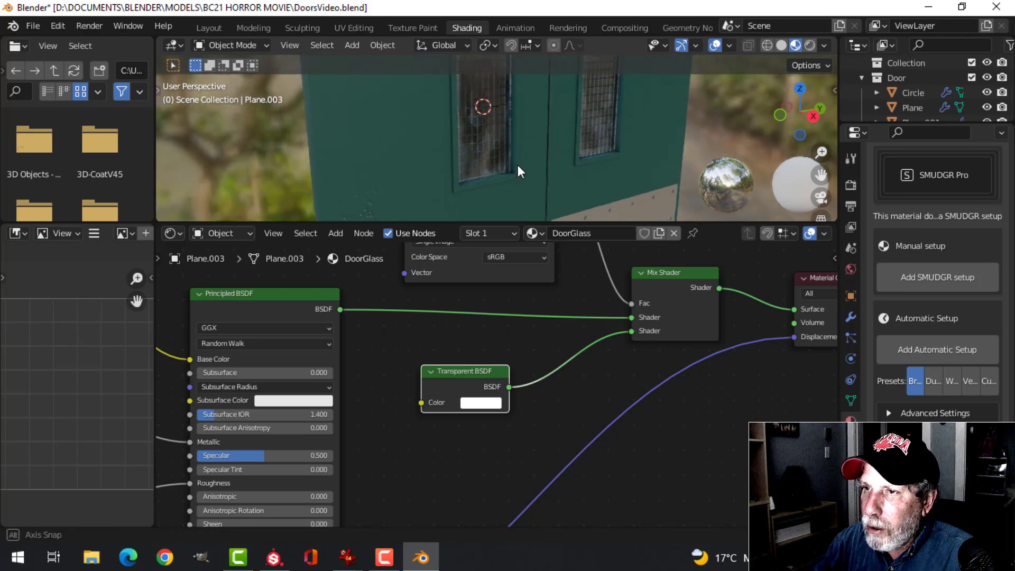
Step: Show the door with Material Preview shading in the Layout workspace and unhide the Lights_Camera.001 collection
click(210, 30)
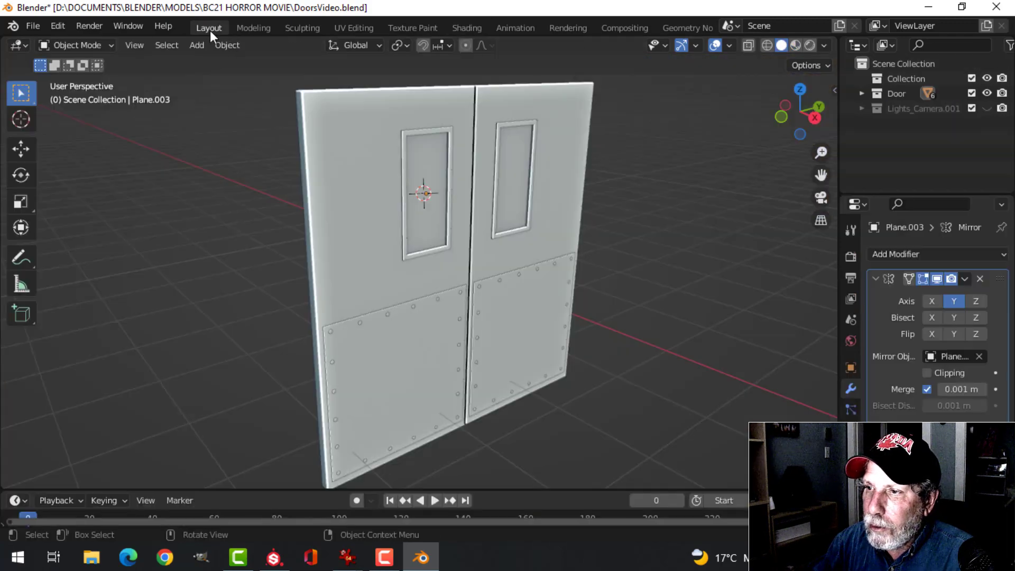
click(796, 45)
mouse_move(600, 246)
middle_down()
mouse_move(610, 228)
mouse_move(528, 208)
middle_up()
click(987, 108)
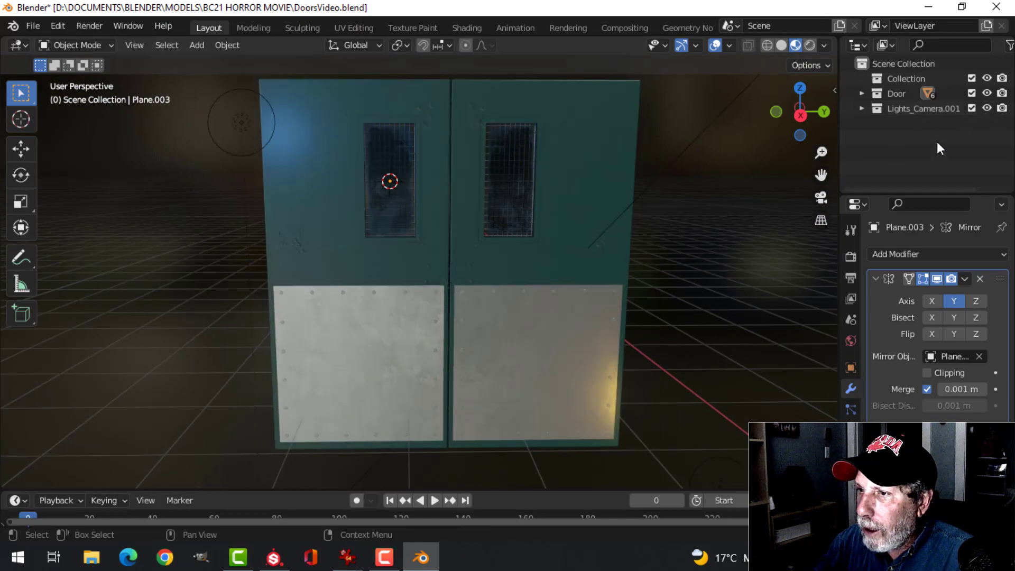
Step: Examine the lit door from several angles, checking the dirty glass and the wire mesh behind it
scroll(495, 283, up, 3)
mouse_move(495, 284)
middle_down()
mouse_move(576, 295)
mouse_move(465, 299)
mouse_move(448, 272)
mouse_move(392, 259)
mouse_move(447, 257)
mouse_move(478, 287)
mouse_move(543, 302)
mouse_move(502, 268)
mouse_move(526, 245)
mouse_move(469, 293)
mouse_move(444, 259)
mouse_move(516, 336)
mouse_move(478, 290)
middle_up()
scroll(540, 285, down, 2)
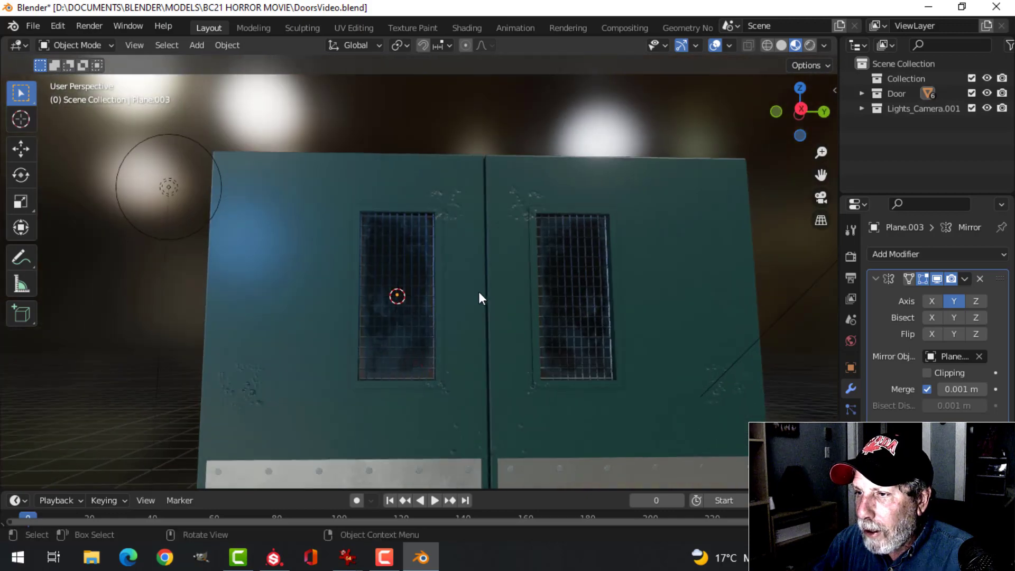
middle_drag(453, 247, 446, 182)
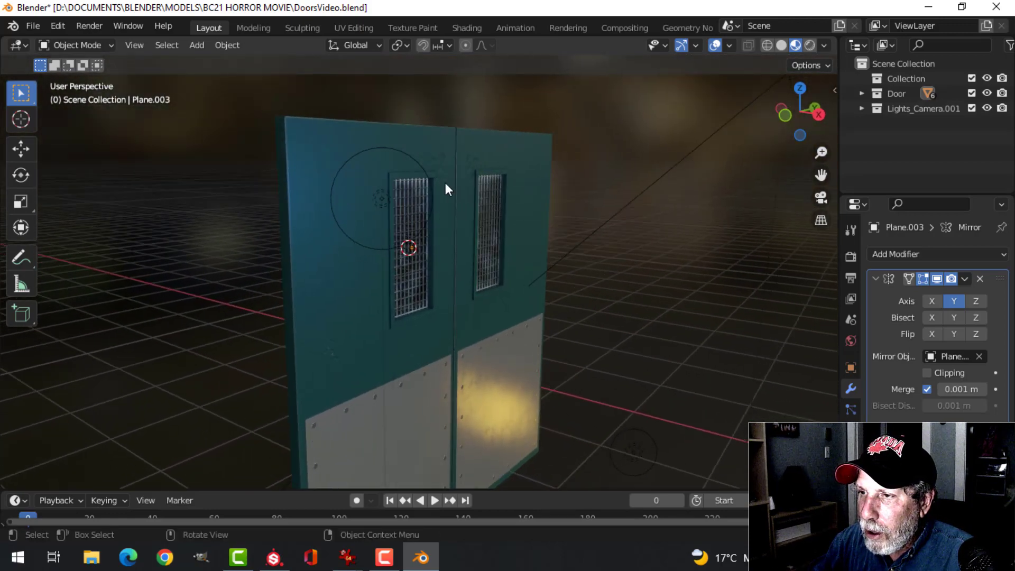
scroll(490, 225, up, 10)
middle_drag(442, 236, 437, 205)
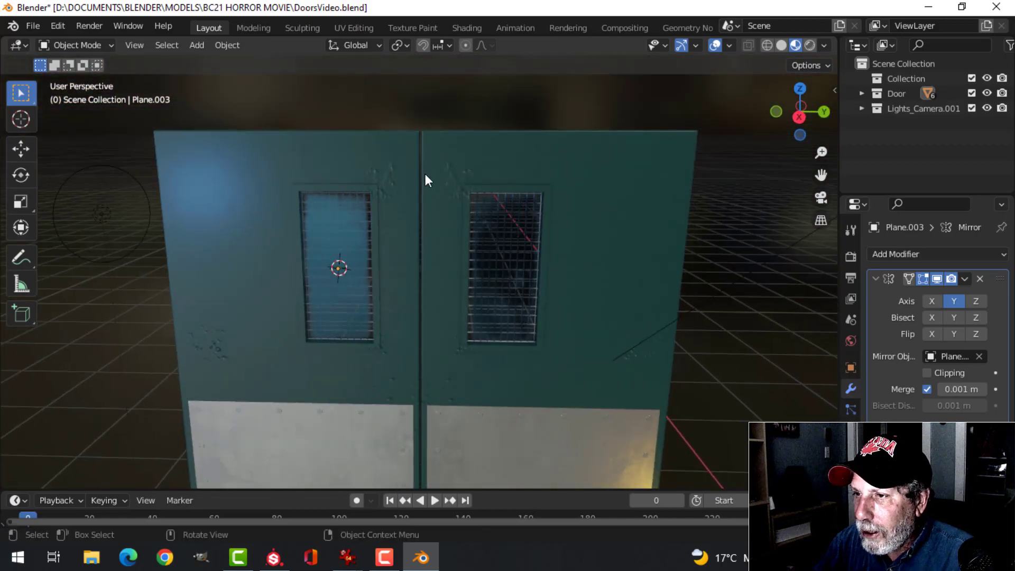
Step: Inspect the upper halves of the doors and the dents around the two windows up close
scroll(437, 224, up, 5)
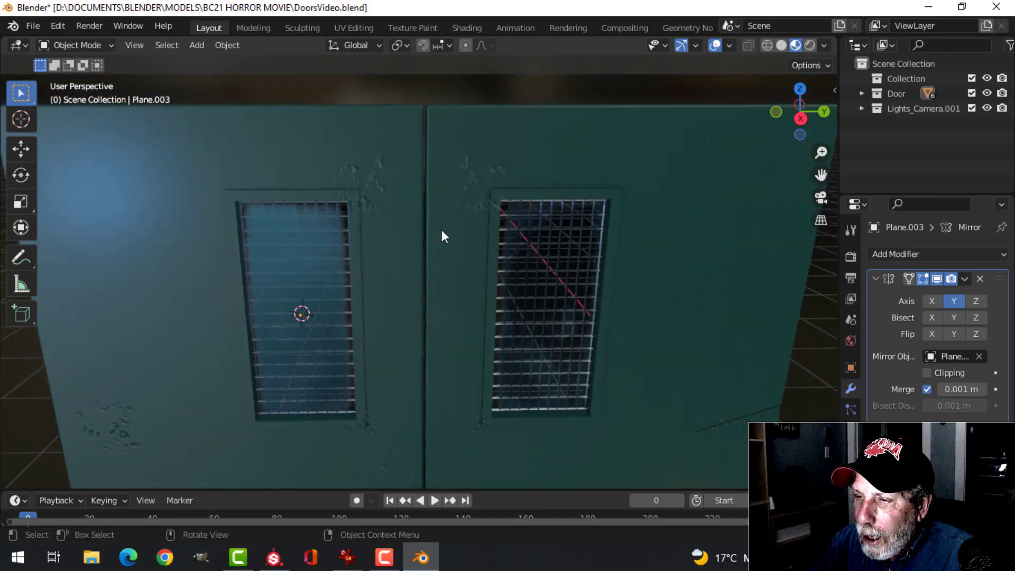
scroll(446, 226, down, 4)
scroll(446, 203, up, 5)
middle_drag(445, 203, 435, 260)
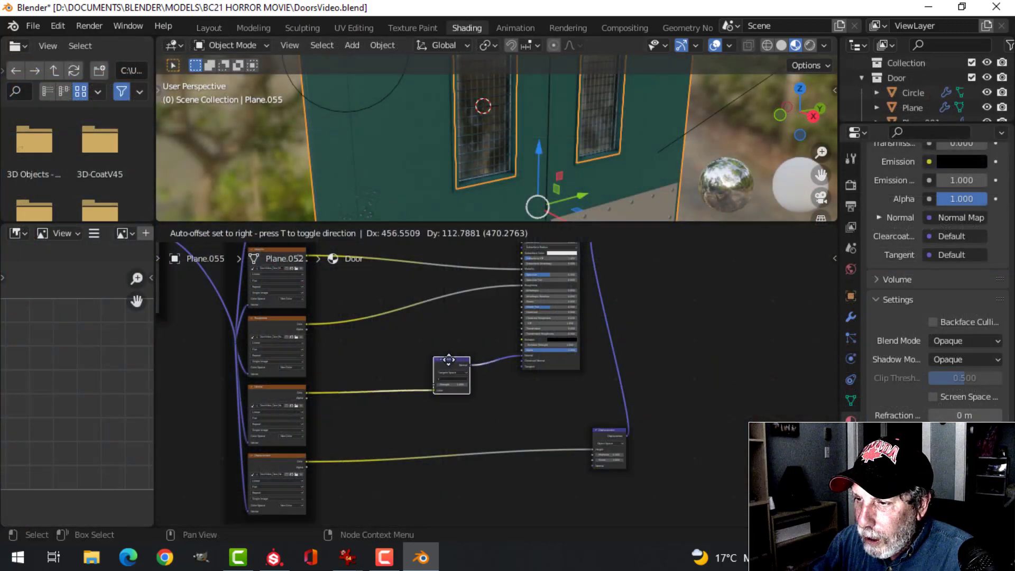
Step: Move the Door material's Normal Map node closer to the Principled BSDF and inspect the dents on the door surface
drag(449, 362, 478, 361)
scroll(401, 378, up, 2)
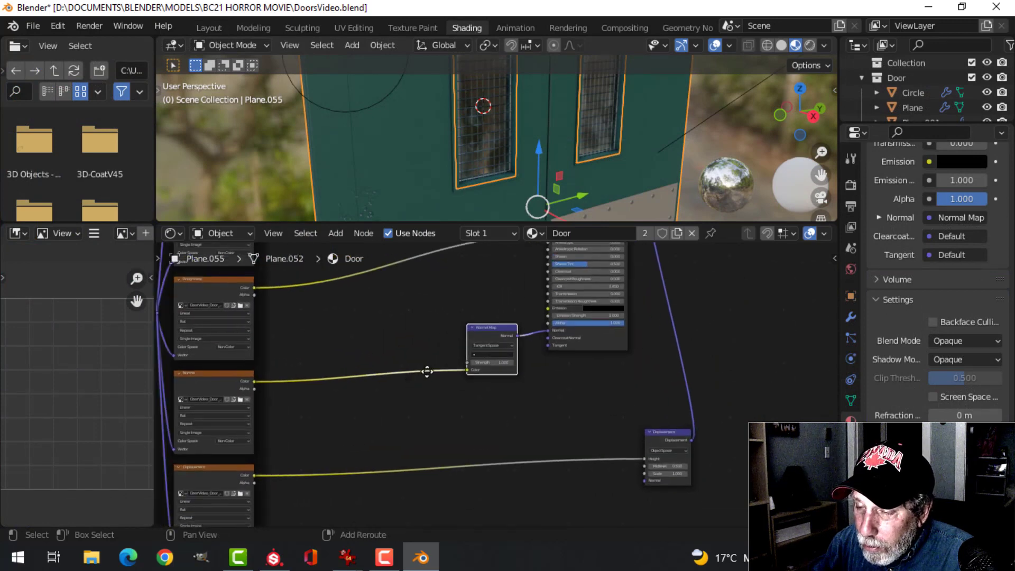
scroll(428, 372, up, 1)
middle_drag(468, 341, 456, 369)
middle_drag(417, 168, 444, 159)
scroll(450, 357, down, 3)
scroll(456, 373, up, 4)
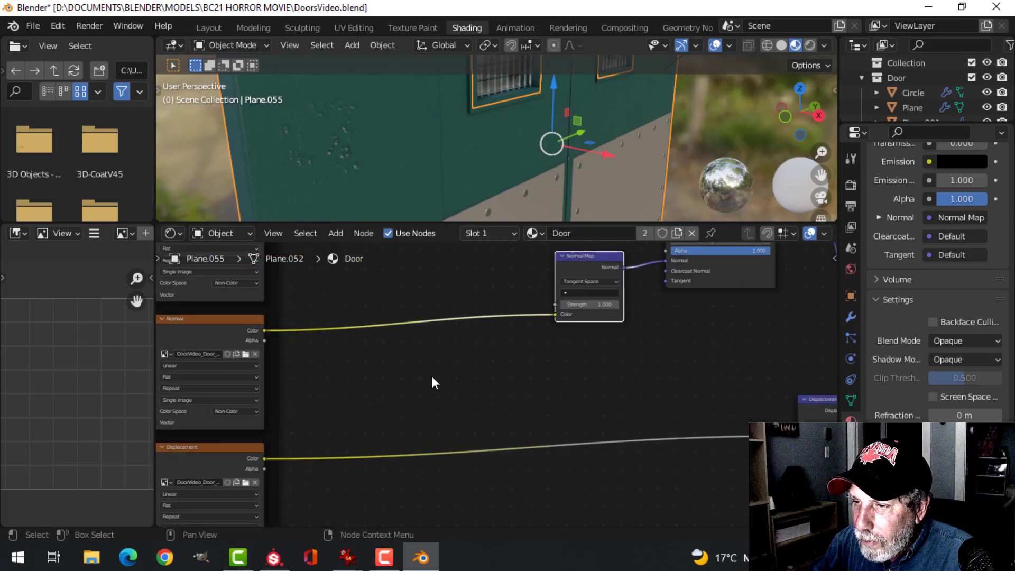
Step: Add a Combine RGB and a Separate RGB node between the Normal texture and the Normal Map node, leaving them unconnected
mouse_move(472, 417)
middle_down()
mouse_move(491, 420)
mouse_move(385, 431)
mouse_move(465, 421)
middle_up()
key(shift+a)
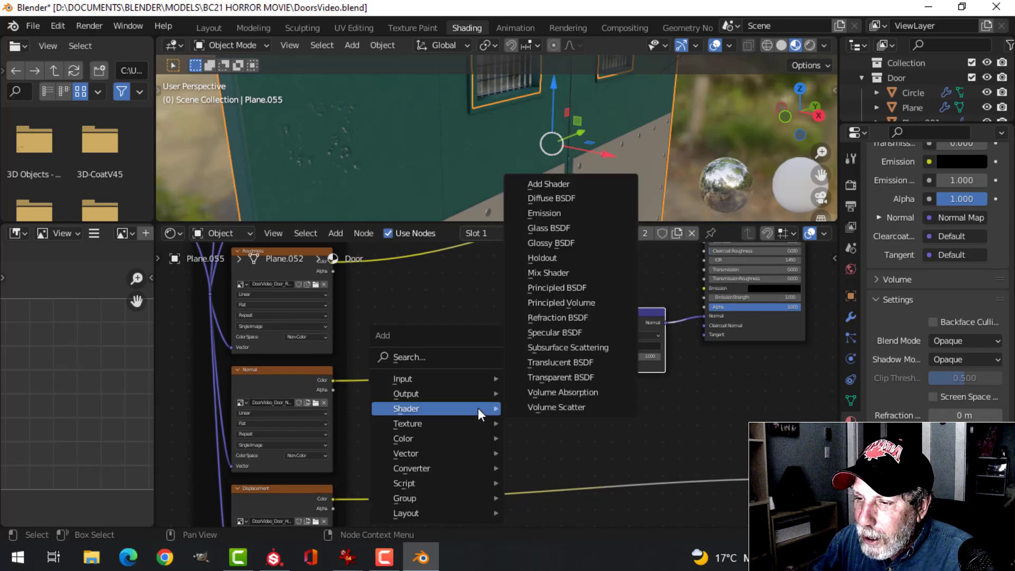
mouse_move(435, 465)
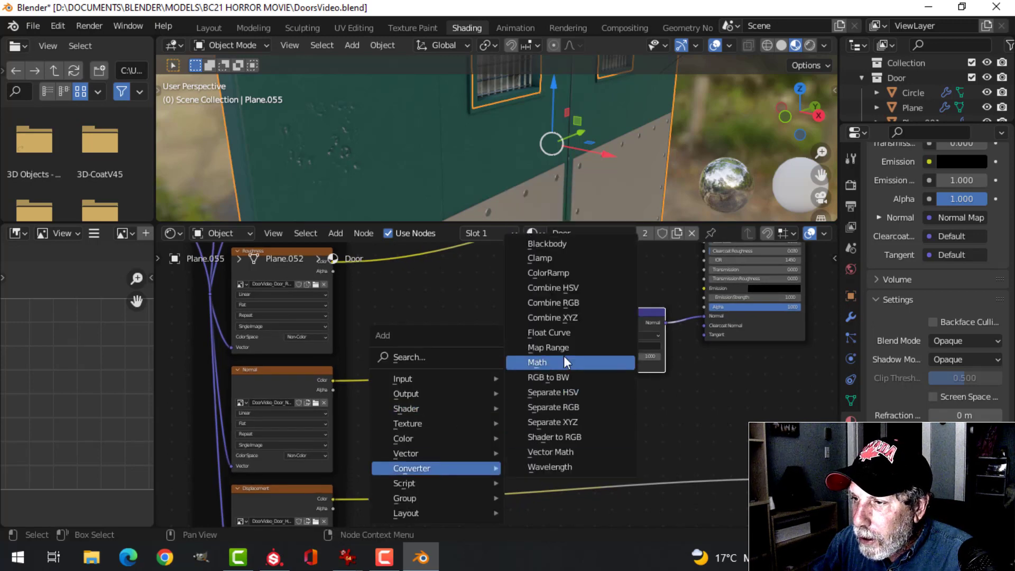
click(555, 303)
click(522, 388)
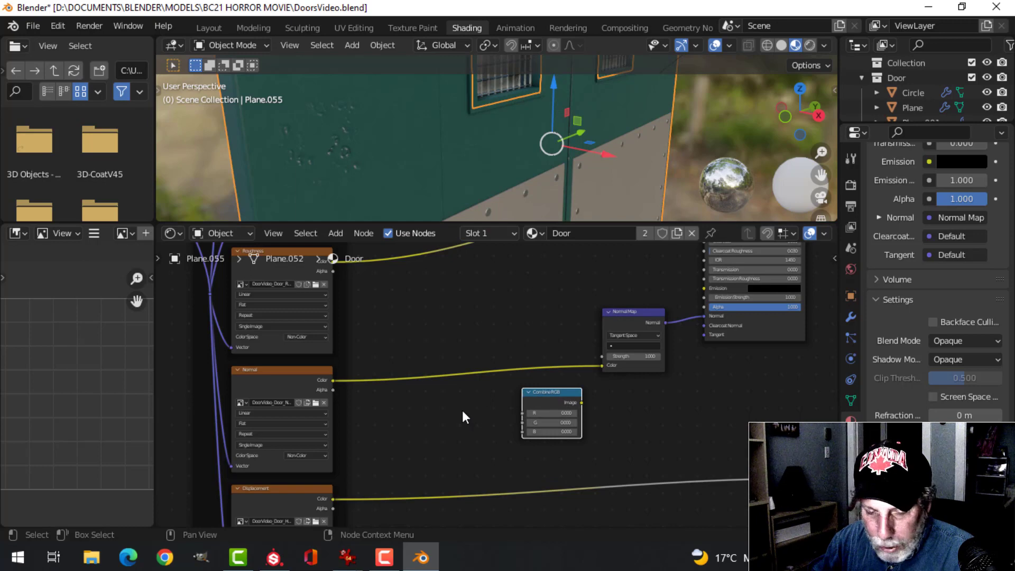
key(shift+s)
mouse_move(462, 410)
key(Escape)
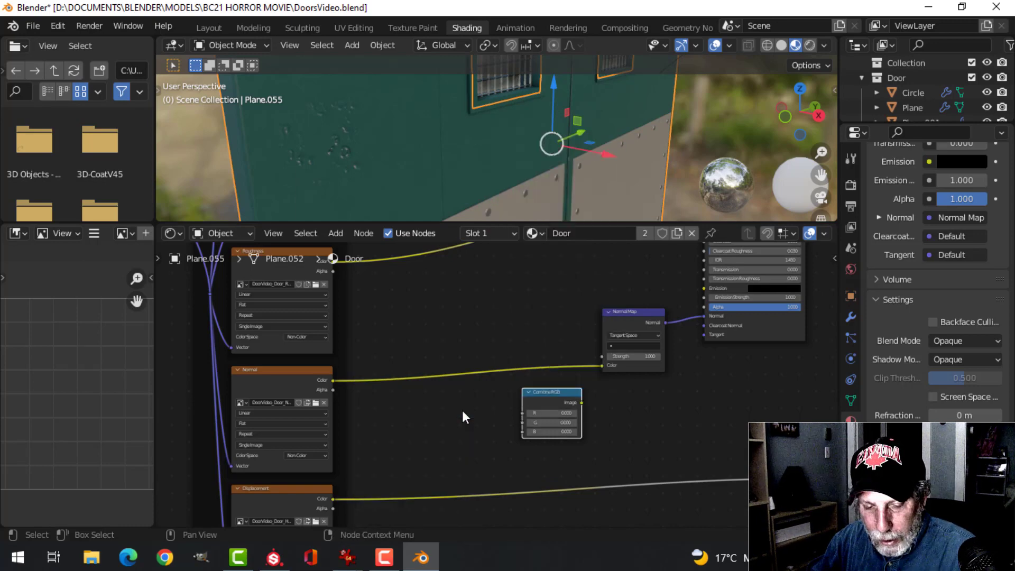
key(shift+a)
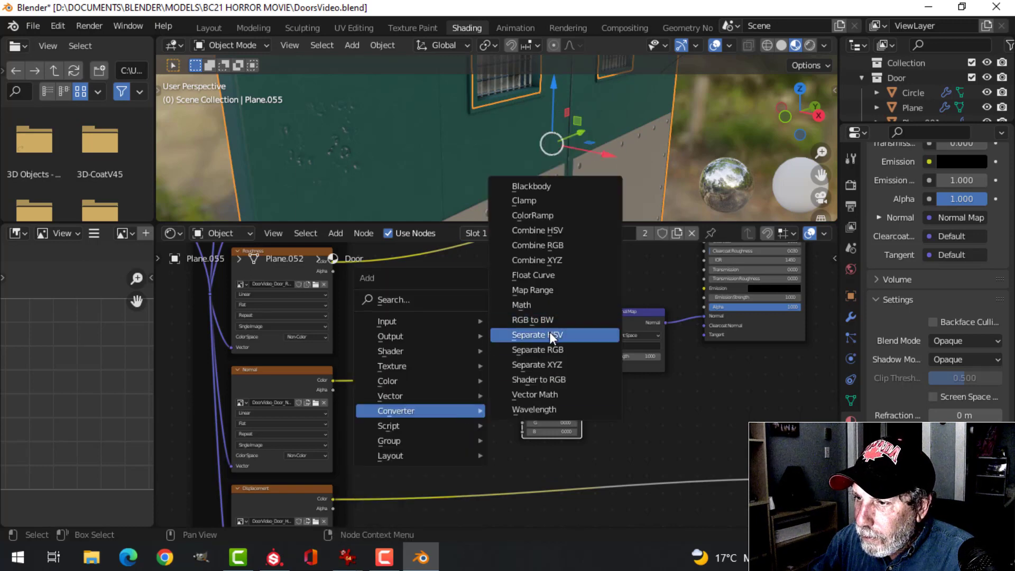
click(557, 351)
click(377, 397)
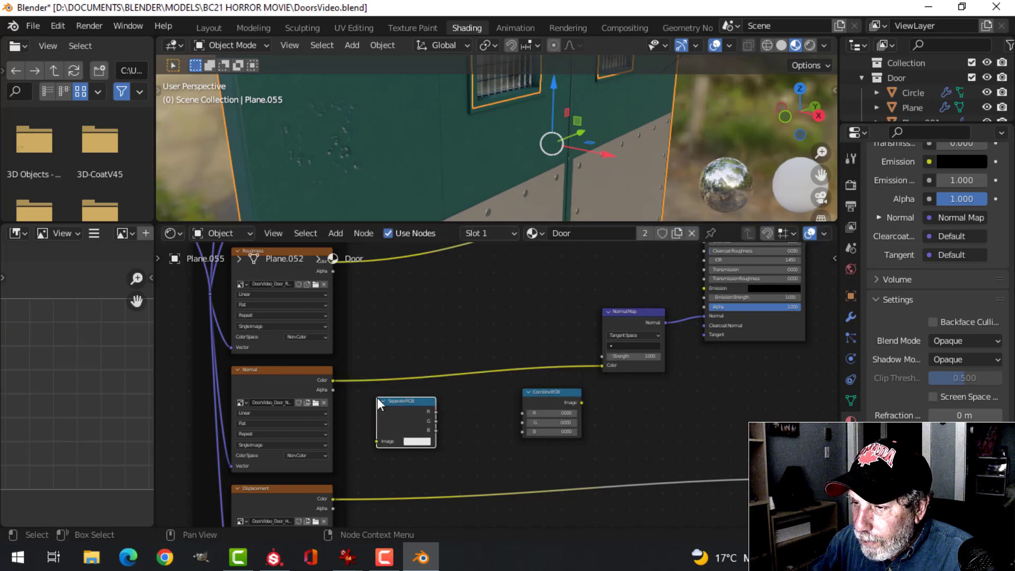
Step: Connect the R and B outputs of Separate RGB to the matching Combine RGB inputs and space the two nodes apart
scroll(475, 426, up, 4)
drag(408, 392, 537, 393)
drag(409, 418, 539, 421)
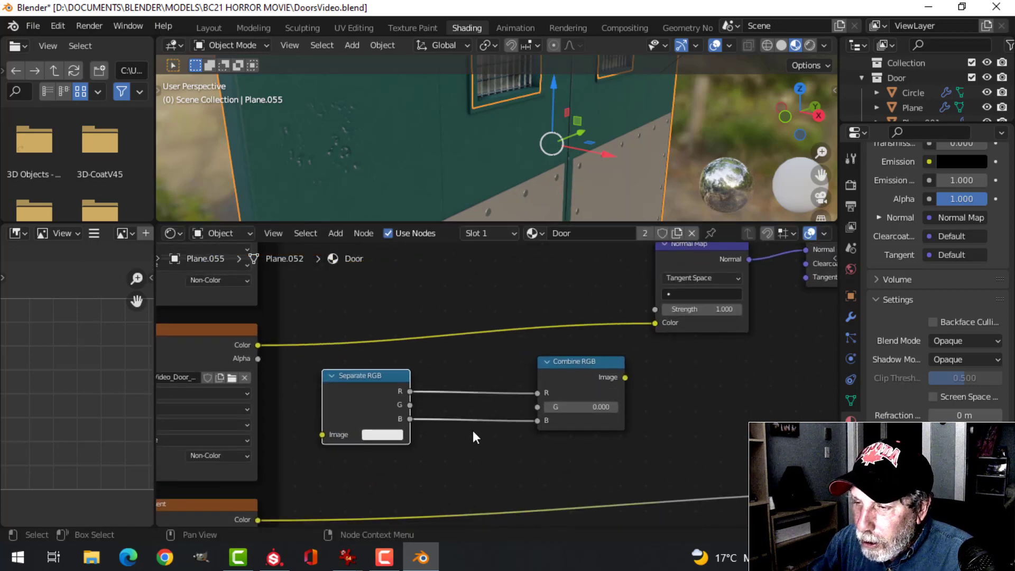
scroll(473, 431, down, 5)
drag(546, 380, 589, 395)
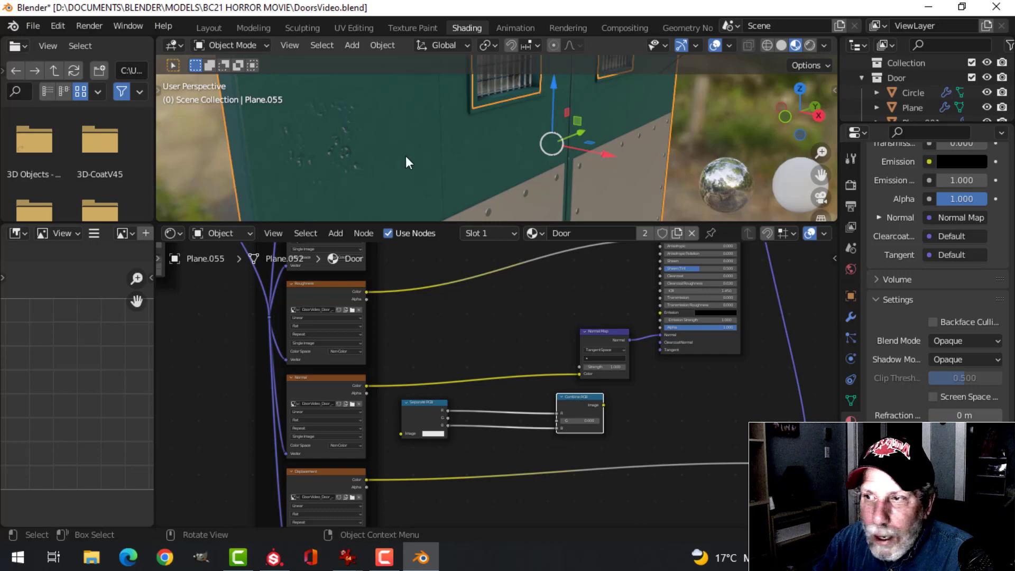
scroll(494, 365, down, 5)
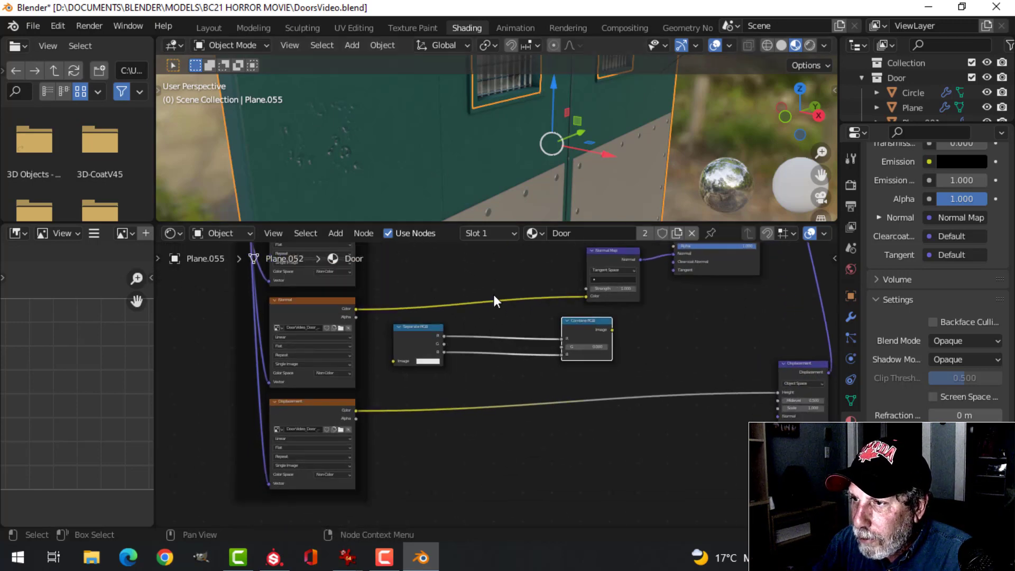
Step: Add an Invert color node near the RGB nodes and undo its placement on the R link so it stays unconnected
key(shift+a)
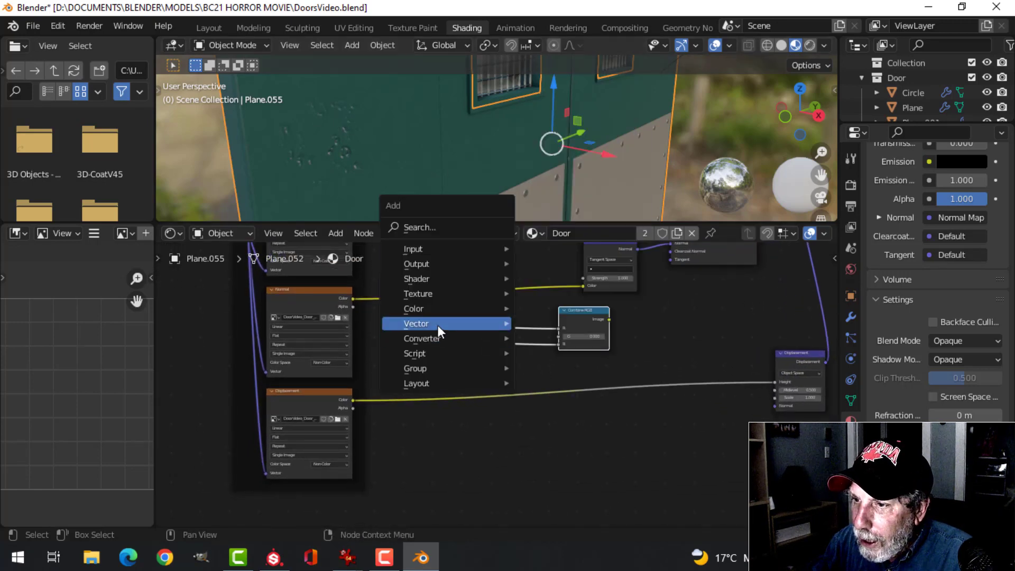
mouse_move(433, 311)
click(542, 351)
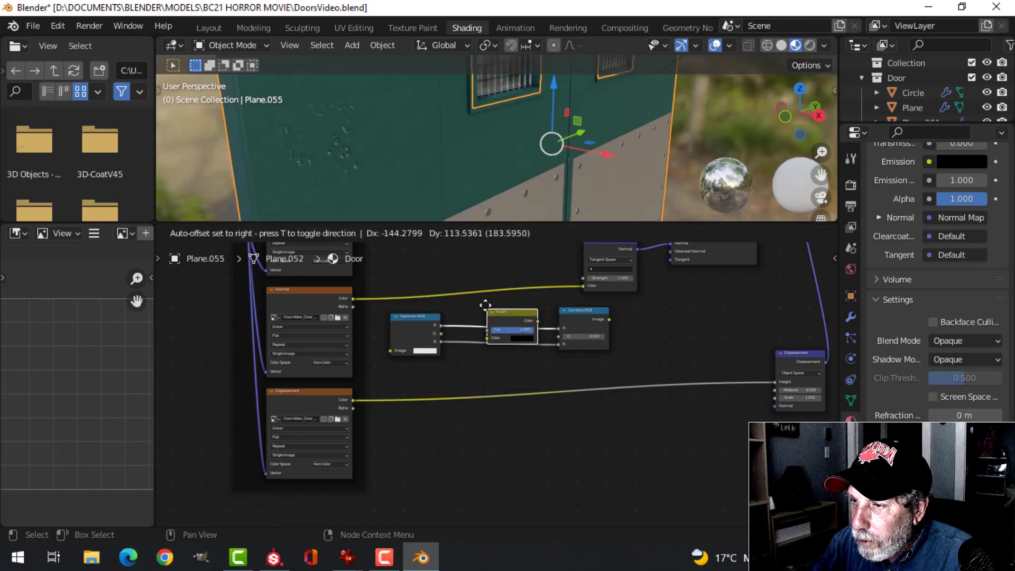
click(527, 300)
scroll(527, 299, up, 2)
middle_drag(523, 305, 512, 359)
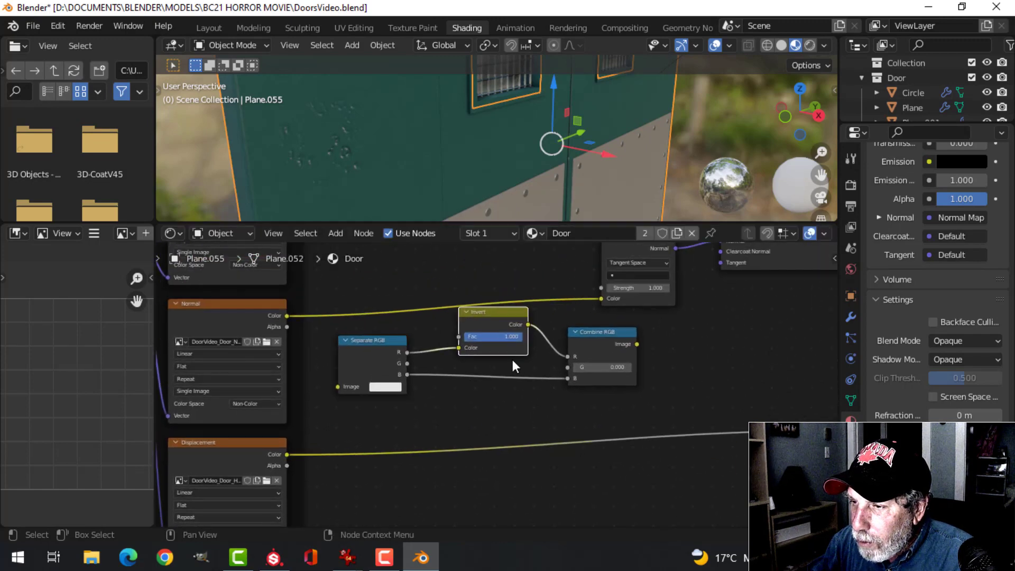
key(ctrl+z)
scroll(500, 370, down, 2)
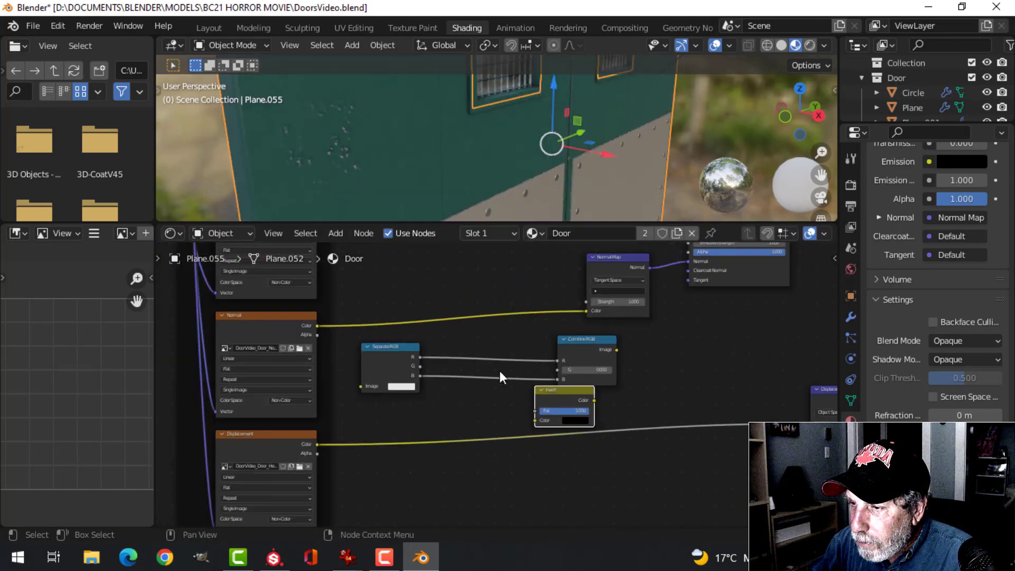
Step: Arrange the Invert node between the RGB nodes and route the G channel through it into Combine RGB's G input
click(383, 359)
drag(382, 359, 384, 399)
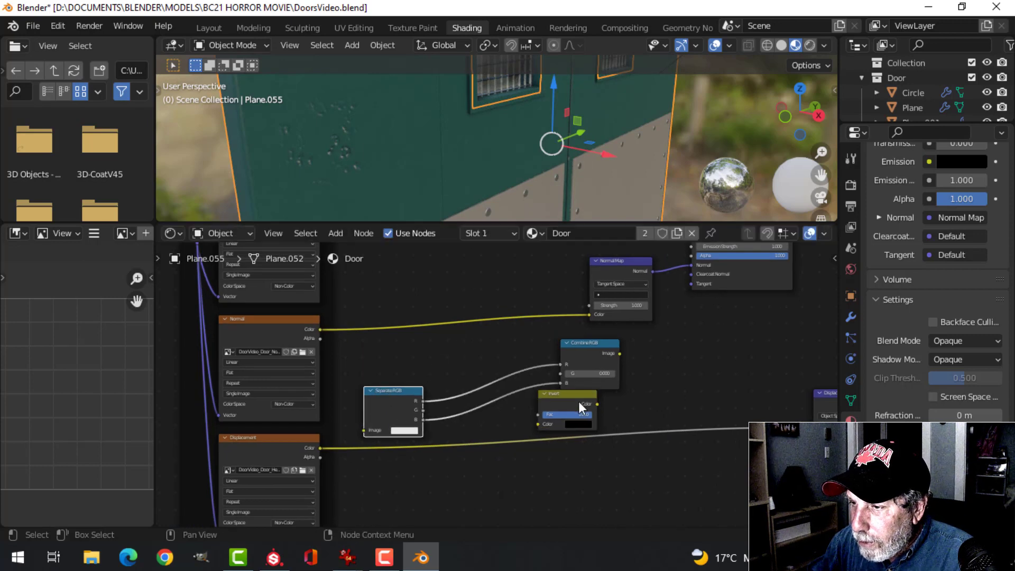
drag(553, 395, 460, 340)
scroll(463, 364, up, 1)
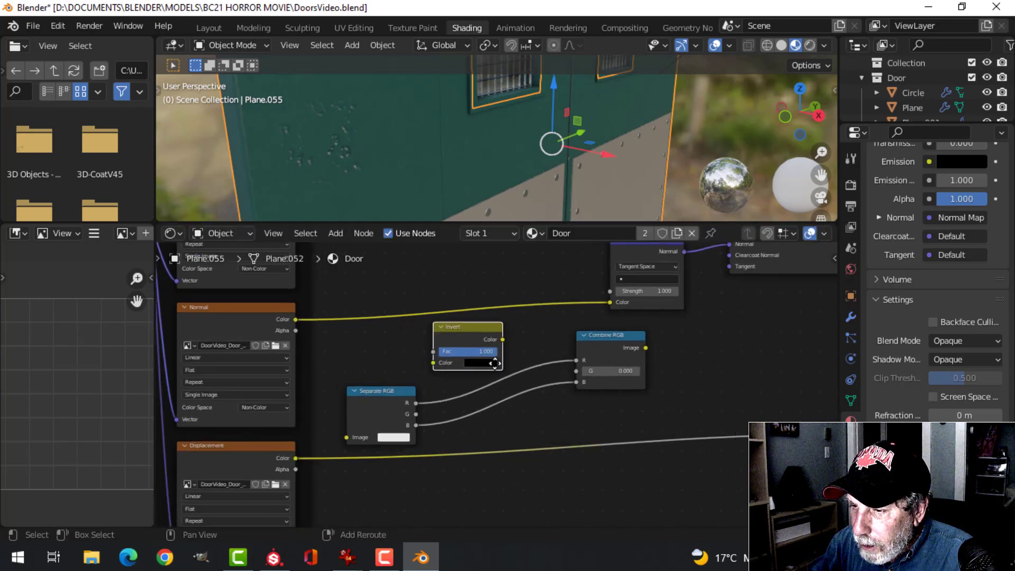
middle_drag(421, 407, 450, 401)
drag(446, 408, 469, 357)
drag(531, 334, 616, 365)
Step: Reroute the Normal texture's Color link from the Normal Map node to the Image input of Separate RGB
drag(638, 296, 382, 429)
drag(400, 389, 404, 373)
middle_drag(758, 354, 602, 402)
scroll(603, 407, down, 1)
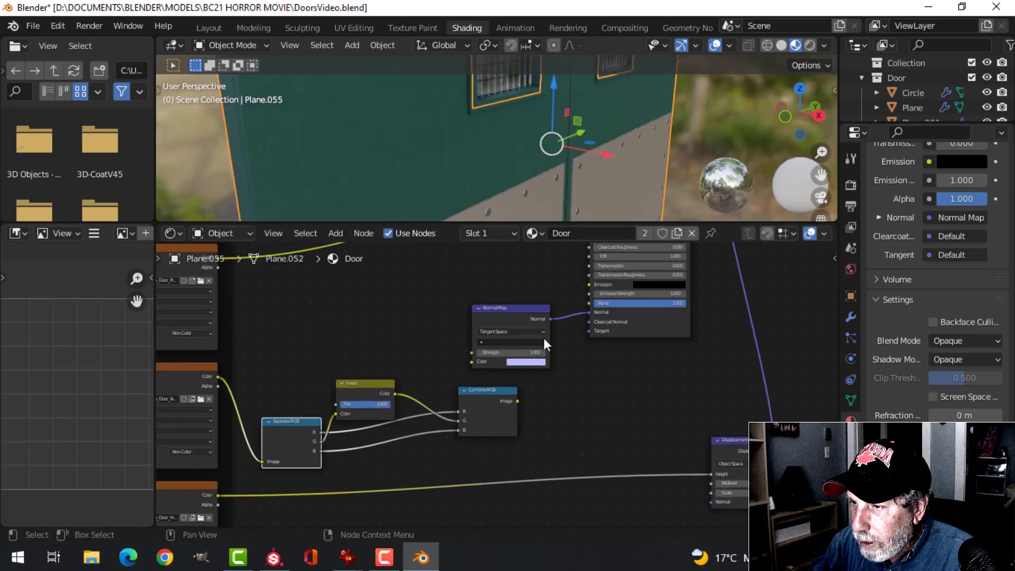
Step: Shift the Normal Map node to make room and connect Combine RGB's Image output to its Color input
drag(544, 338, 564, 340)
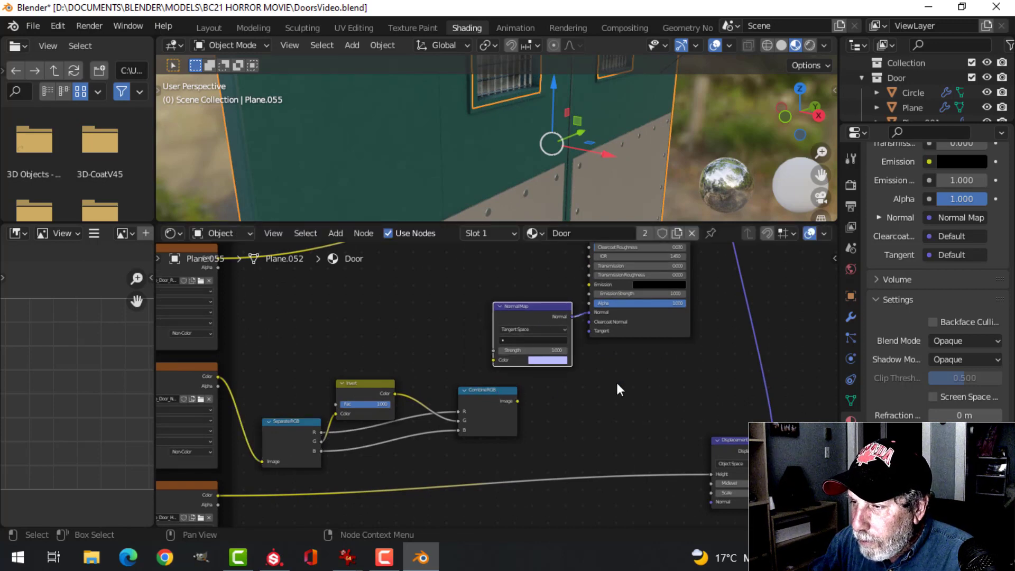
middle_drag(617, 379, 595, 411)
shift+click(616, 365)
drag(616, 365, 643, 383)
drag(479, 430, 491, 410)
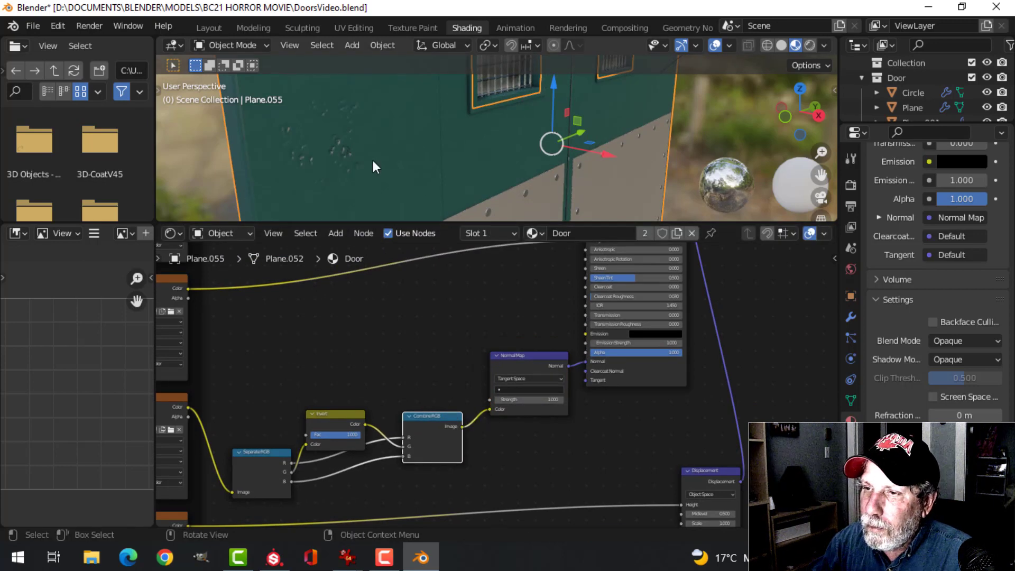
Step: Inspect the door's dents and rivets, and check its face normals with the Face Orientation overlay in the Layout workspace, leaving the overlay off
scroll(365, 160, up, 1)
middle_drag(269, 163, 233, 73)
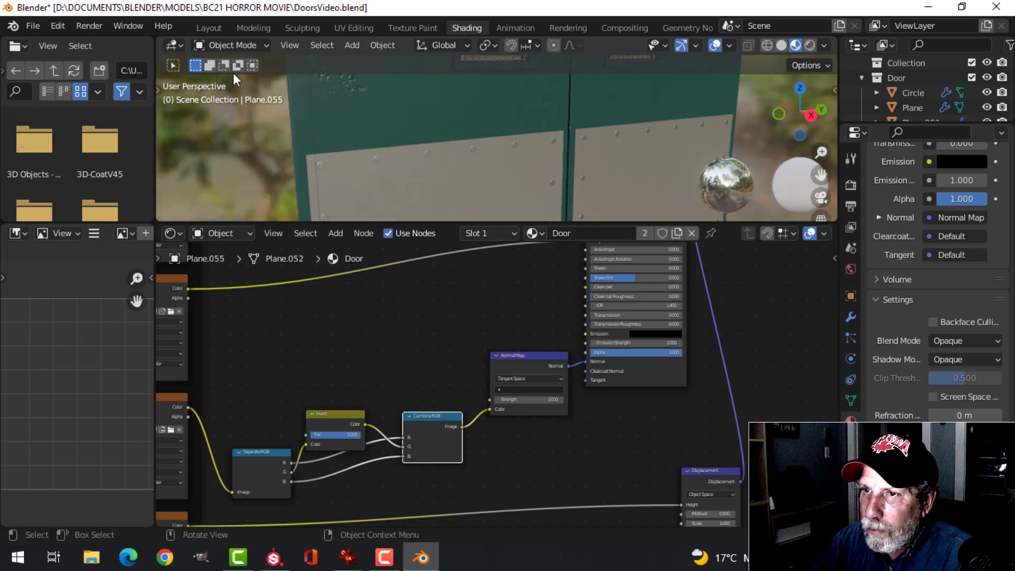
click(208, 28)
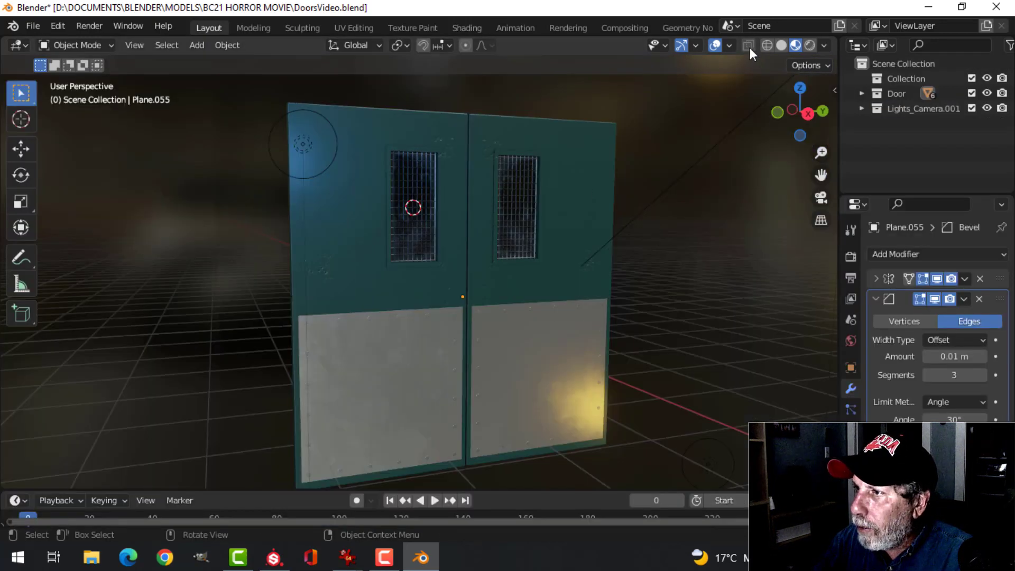
click(730, 45)
click(671, 333)
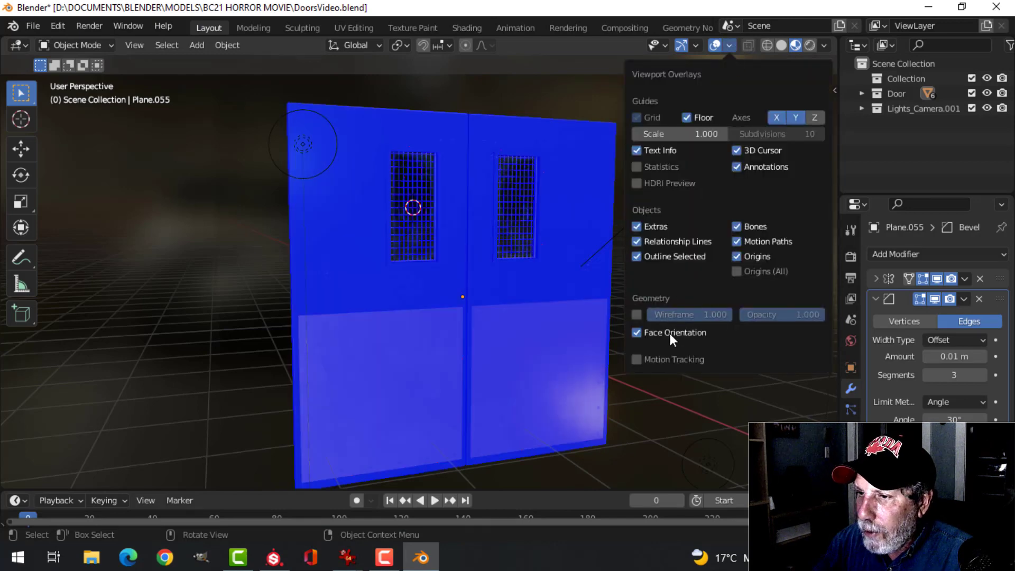
click(671, 333)
Step: Switch to the camera view and adjust the framing of the double door within it
scroll(499, 275, down, 2)
scroll(532, 240, up, 3)
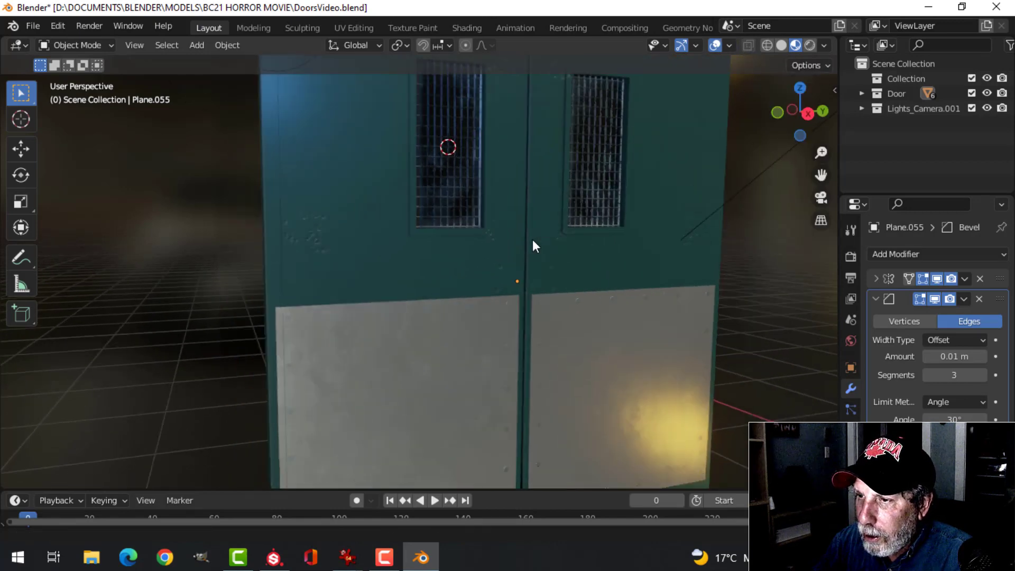
middle_drag(532, 240, 556, 257)
scroll(558, 259, down, 2)
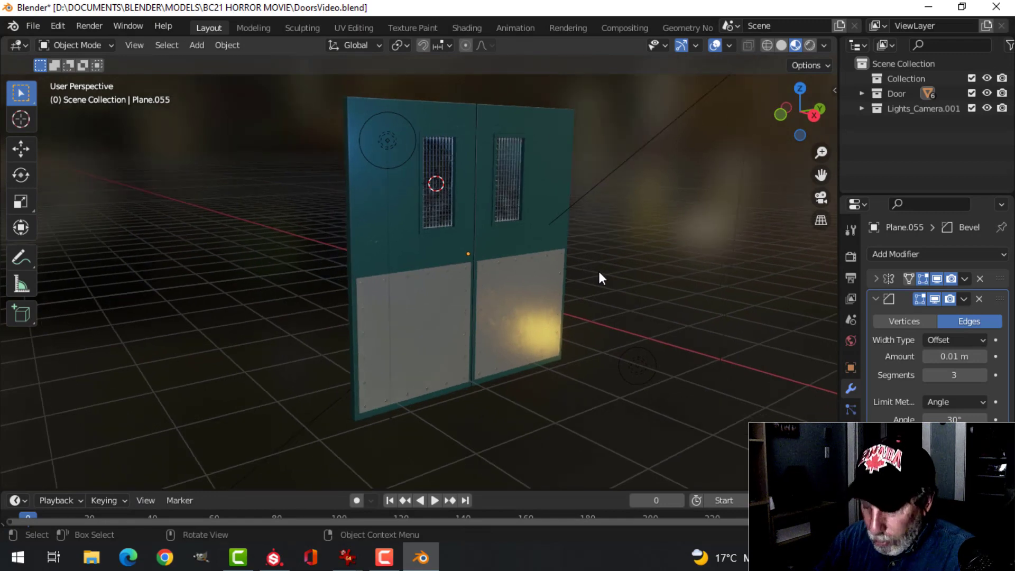
key(KP_0)
scroll(567, 286, up, 2)
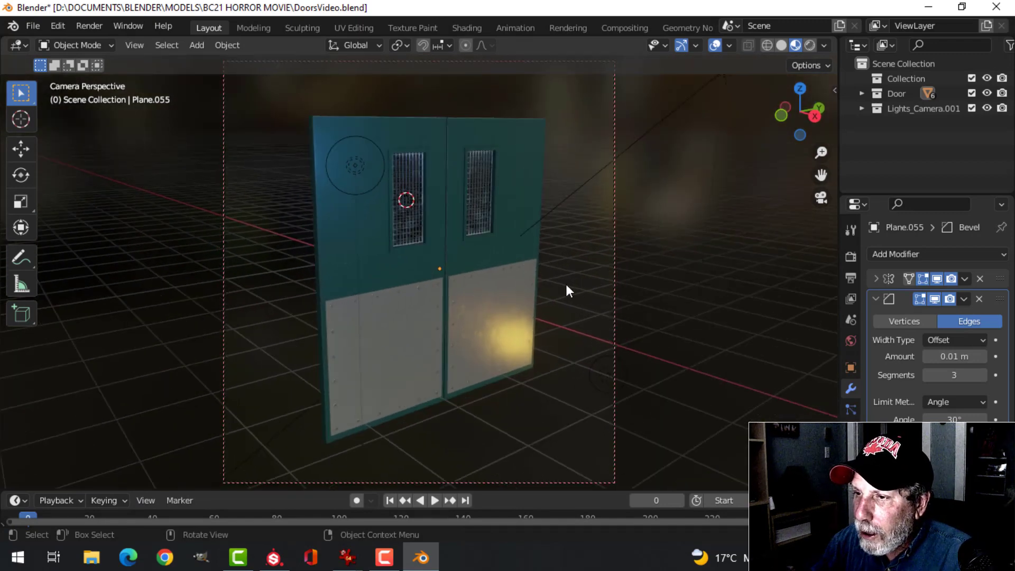
scroll(562, 294, up, 2)
scroll(555, 307, up, 1)
scroll(545, 303, down, 4)
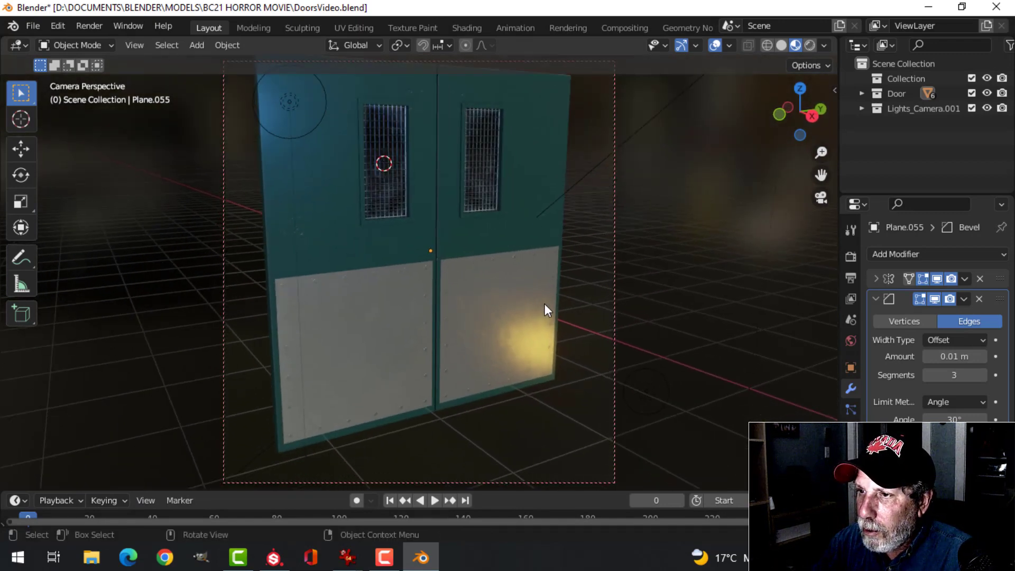